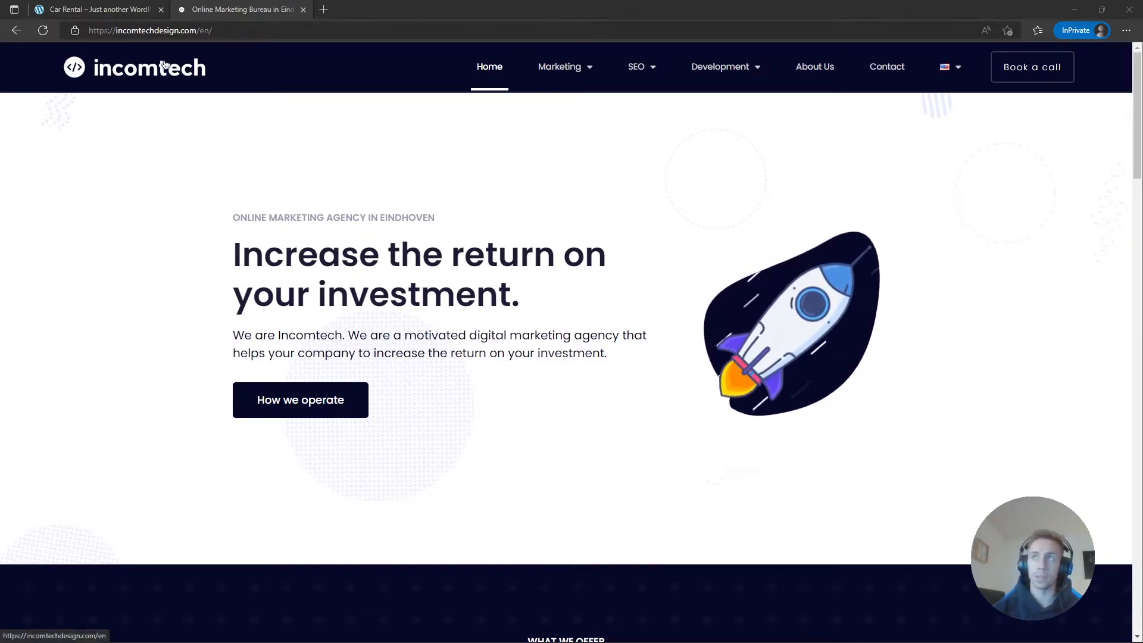
Switch to the Car Rental site and open the Infiniti Skyline Hybrid page from the Recommended Cars
key("ctrl+Tab")
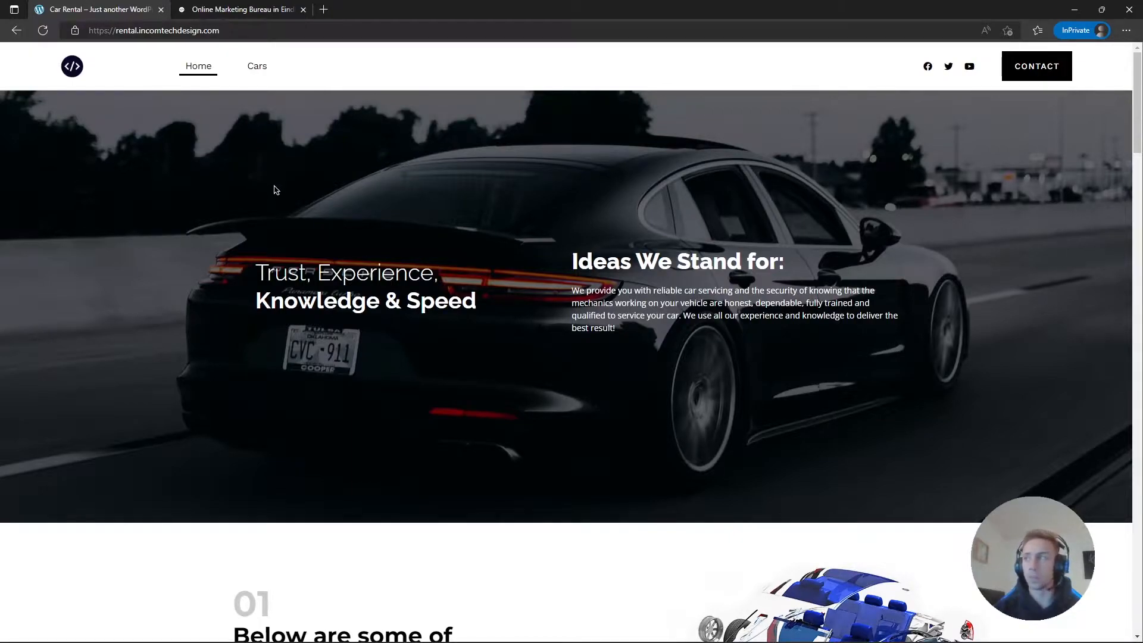
scroll(279, 194, "down", 18)
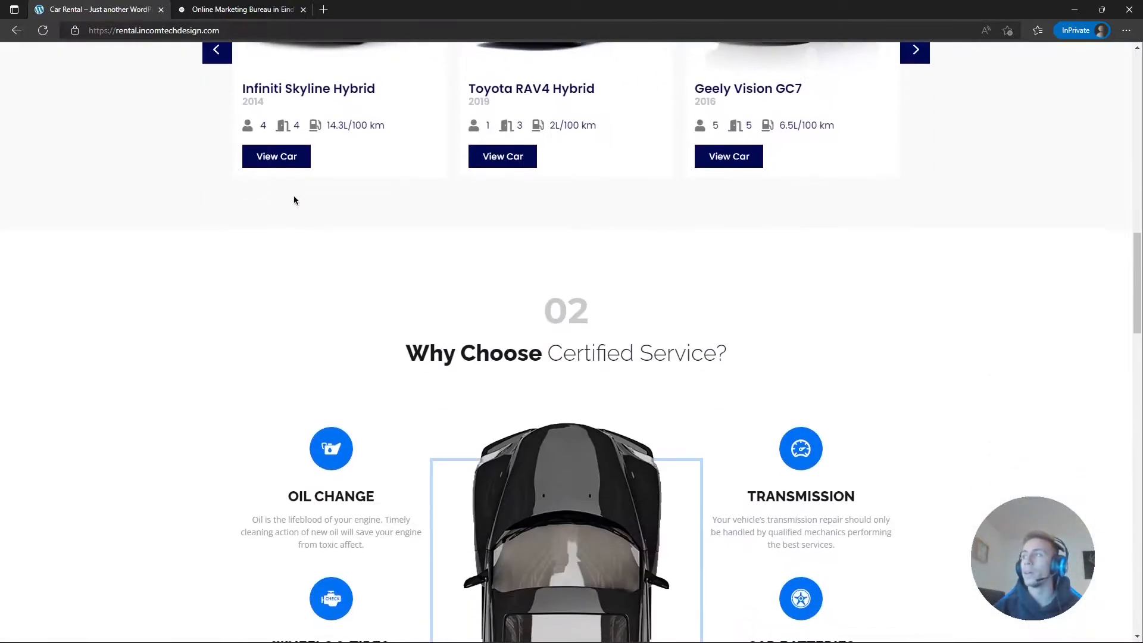
scroll(295, 199, "up", 6)
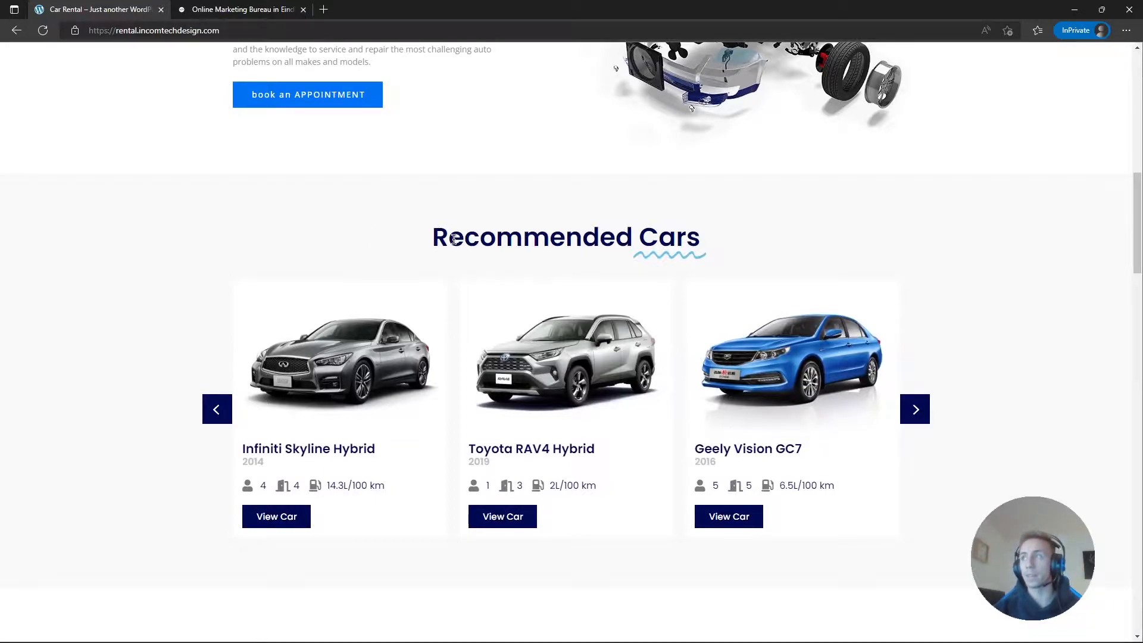
left_click(287, 522)
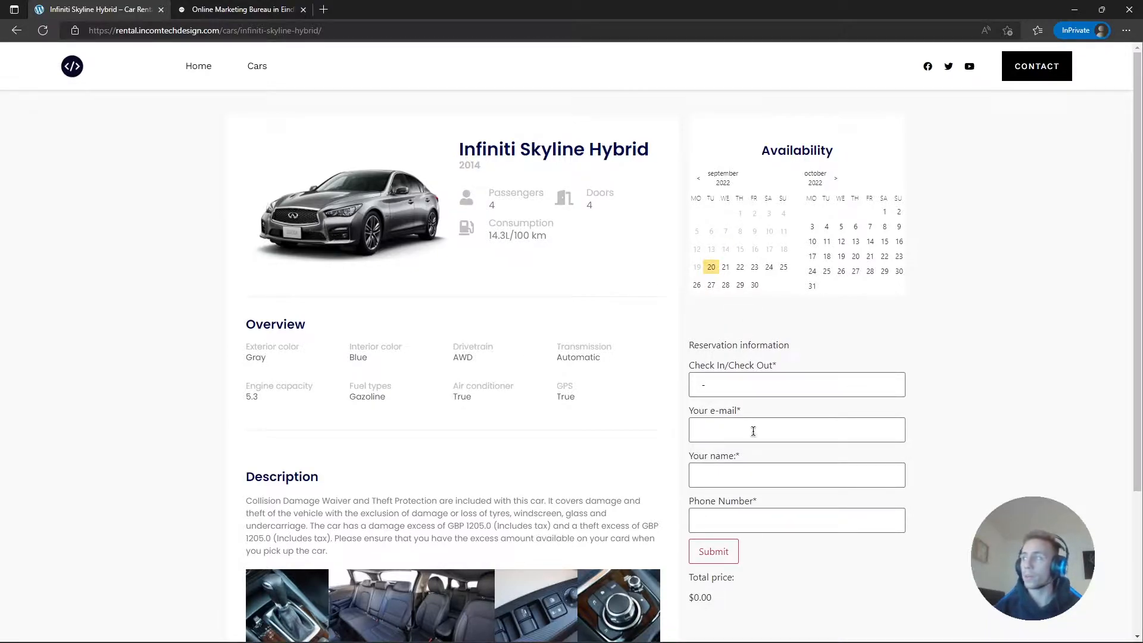
Select September 20 to 22, 2022 as the rental period in the car's Availability calendar
scroll(750, 417, "down", 3)
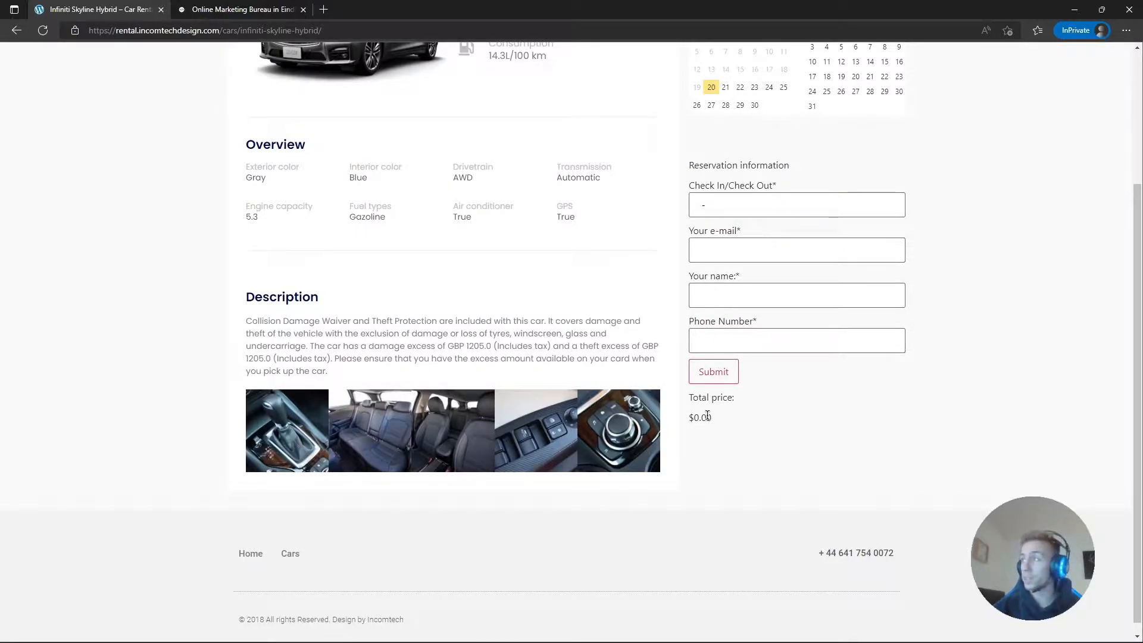
scroll(708, 415, "up", 3)
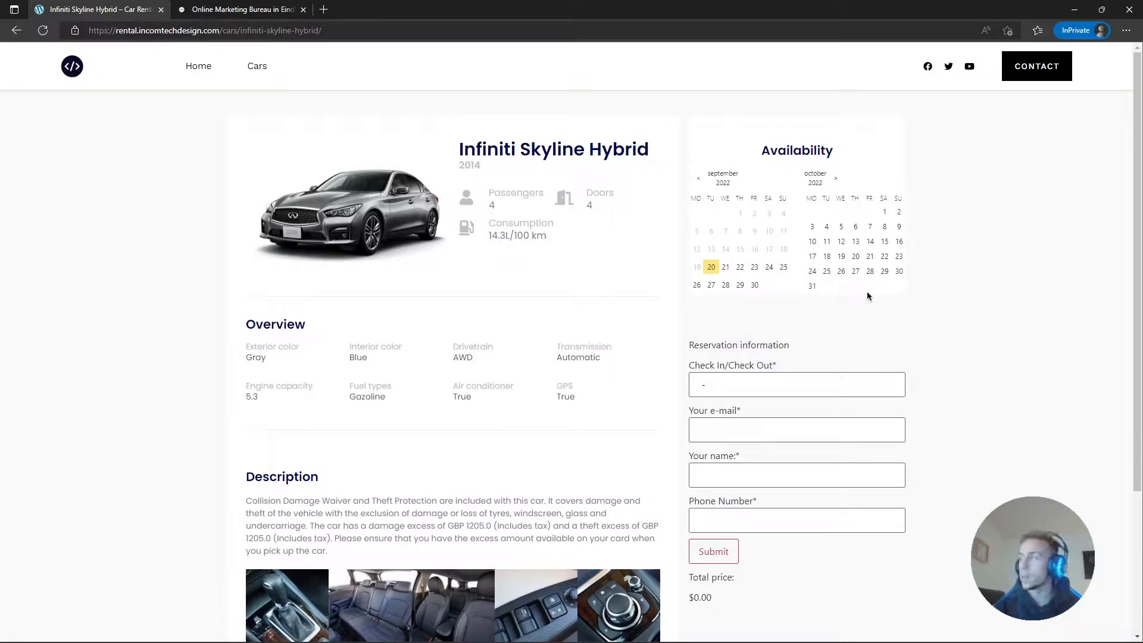
left_click(711, 267)
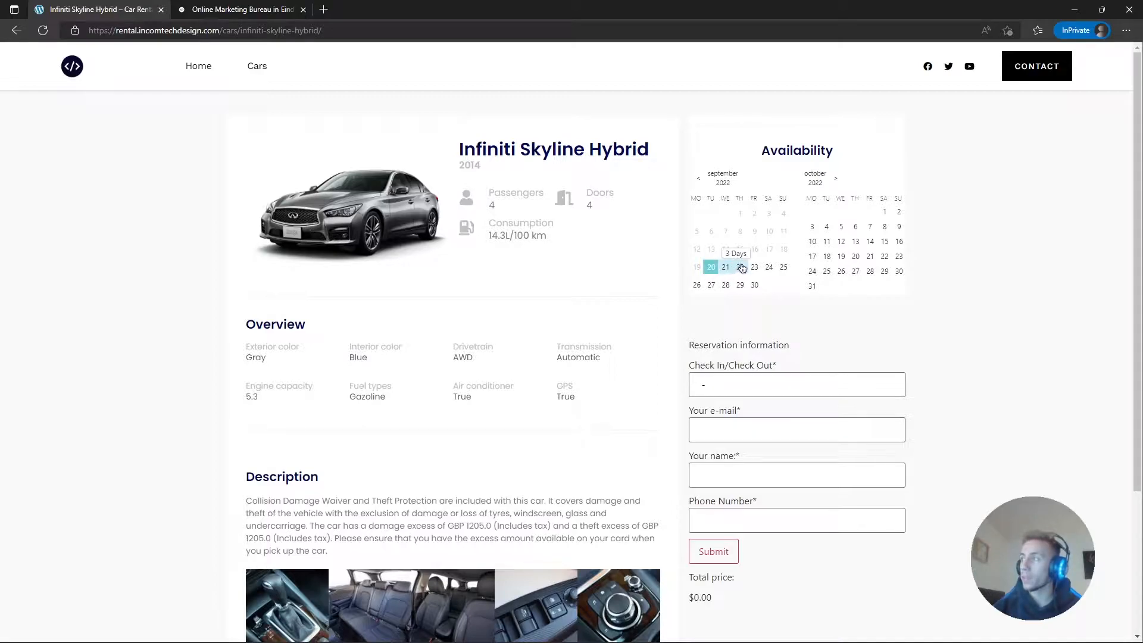
left_click(741, 267)
Fill in the reservation form with the customer's e-mail, name and phone number, and submit it
scroll(741, 268, "down", 3)
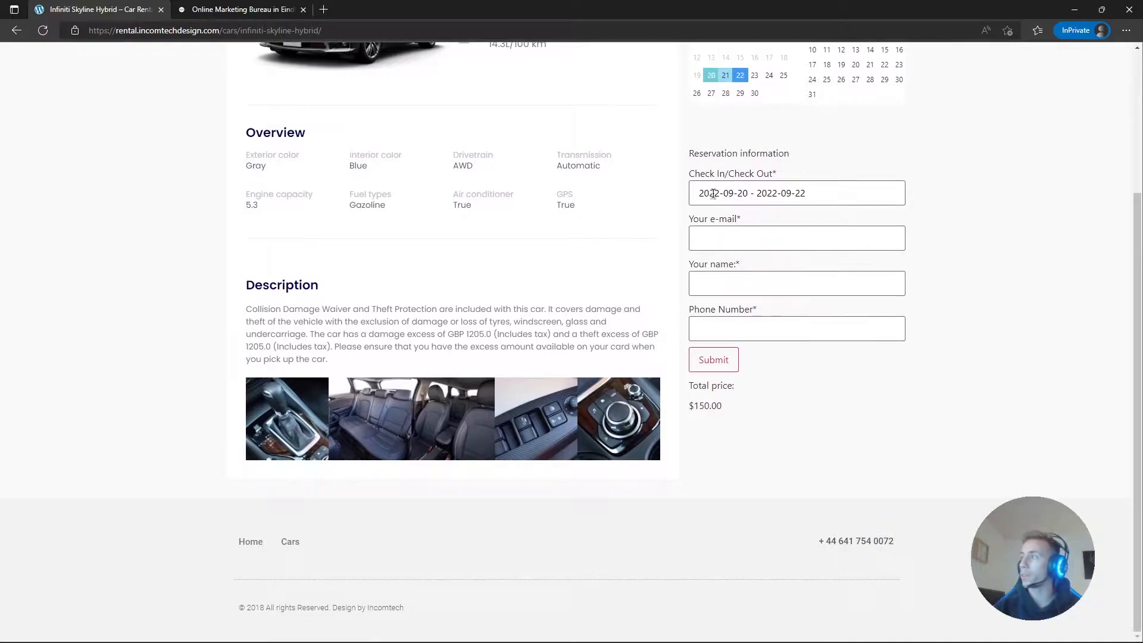
left_click(769, 237)
key("Escape")
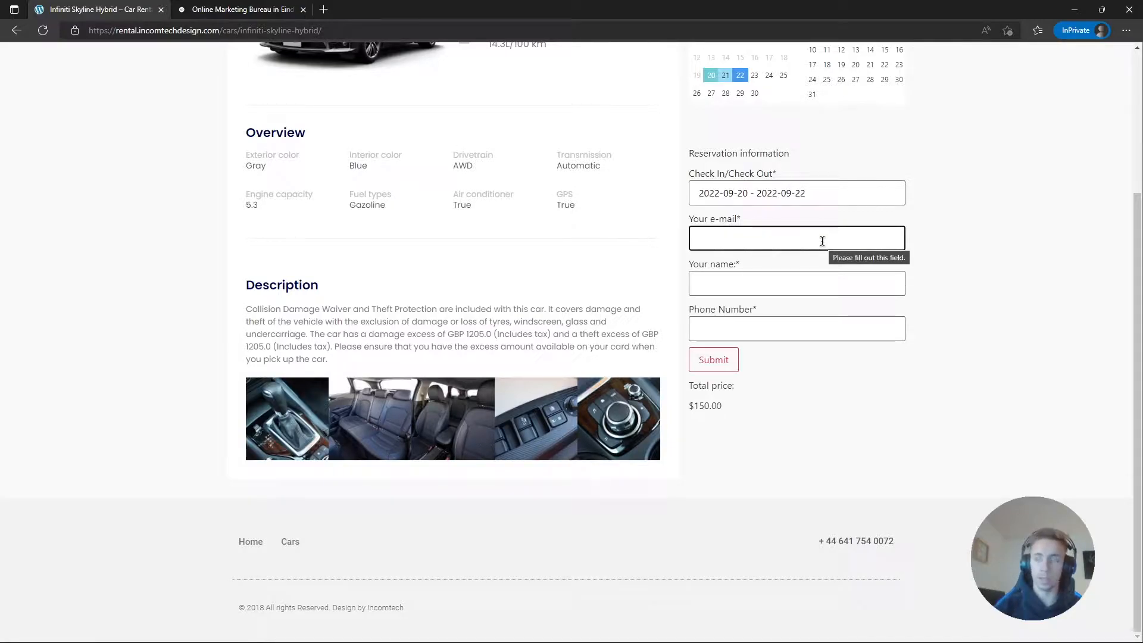
type("test@gmail.com")
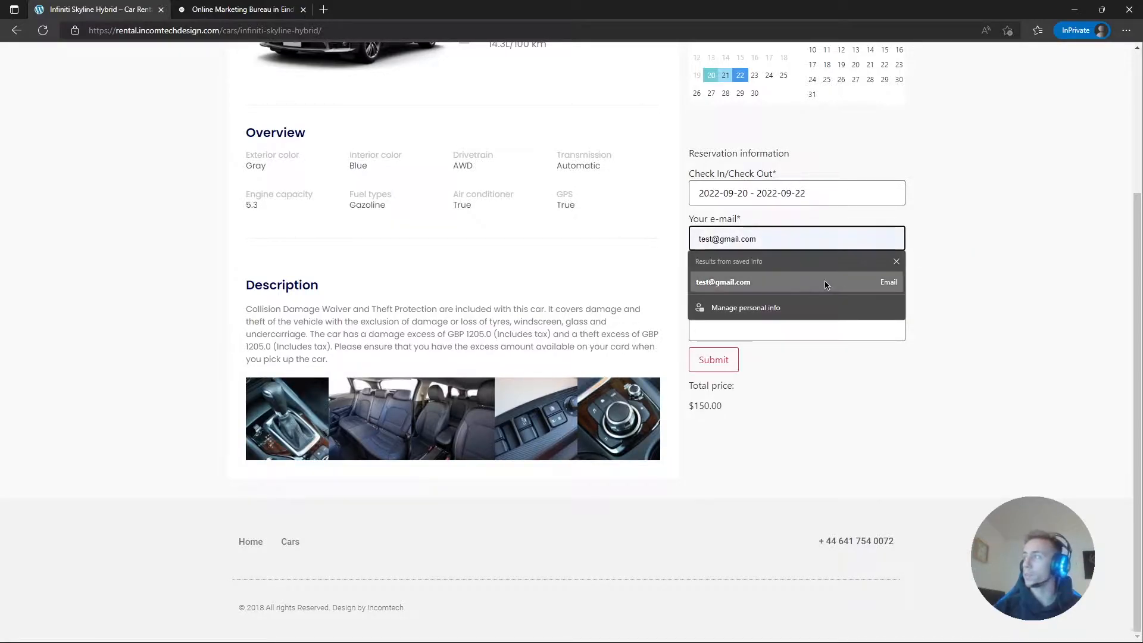
left_click(825, 285)
left_click(849, 286)
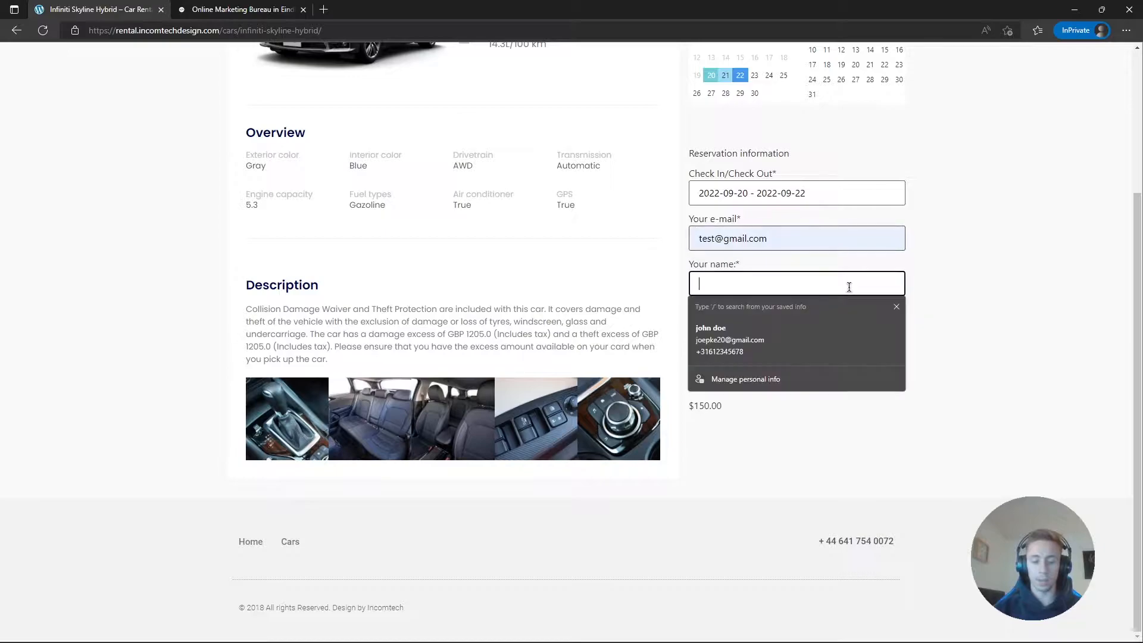
type("joep")
key("Tab")
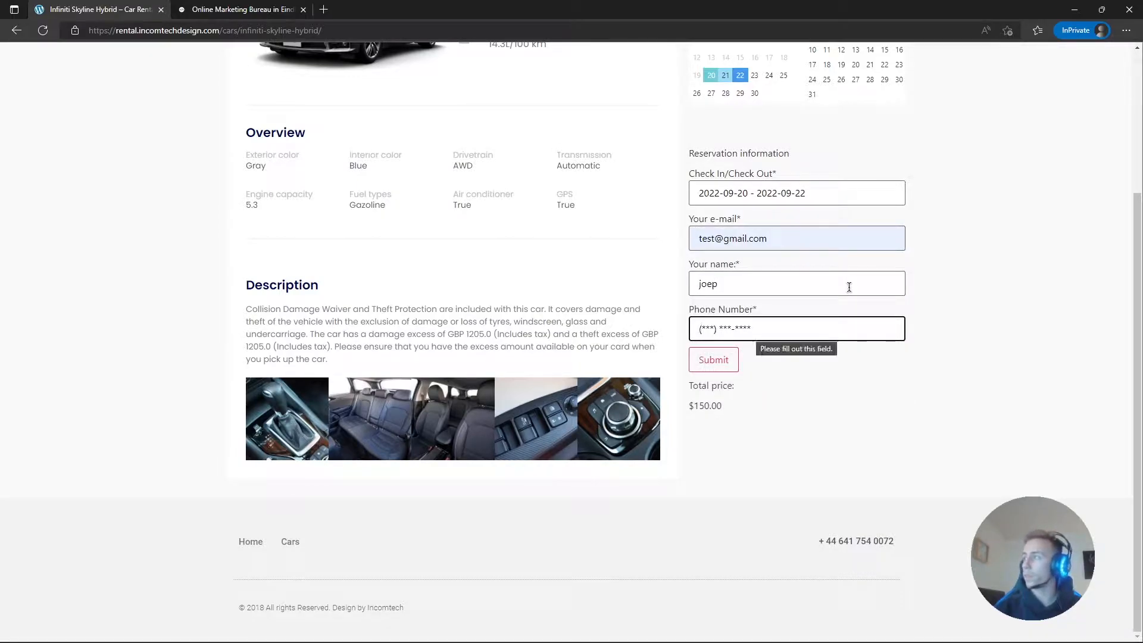
type("123) 4")
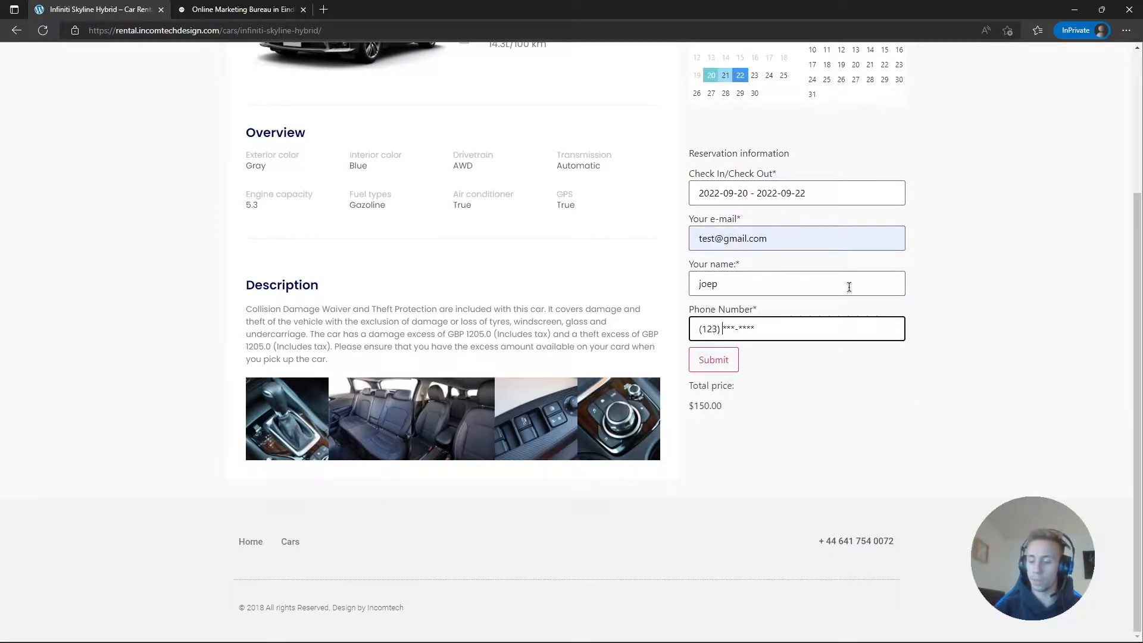
type("56-789")
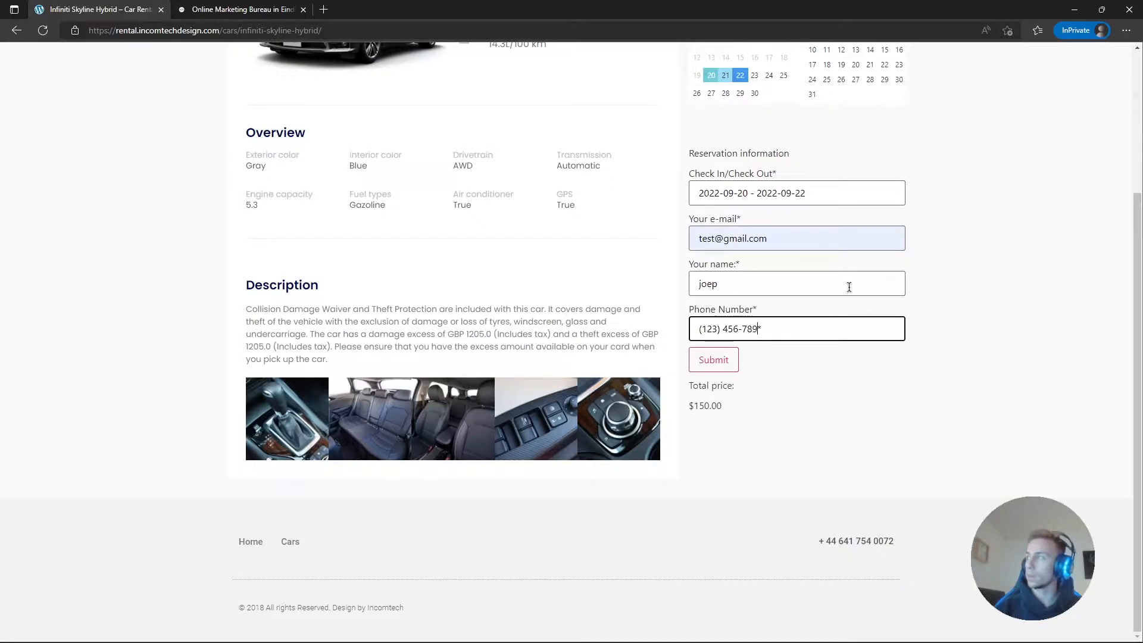
type("0")
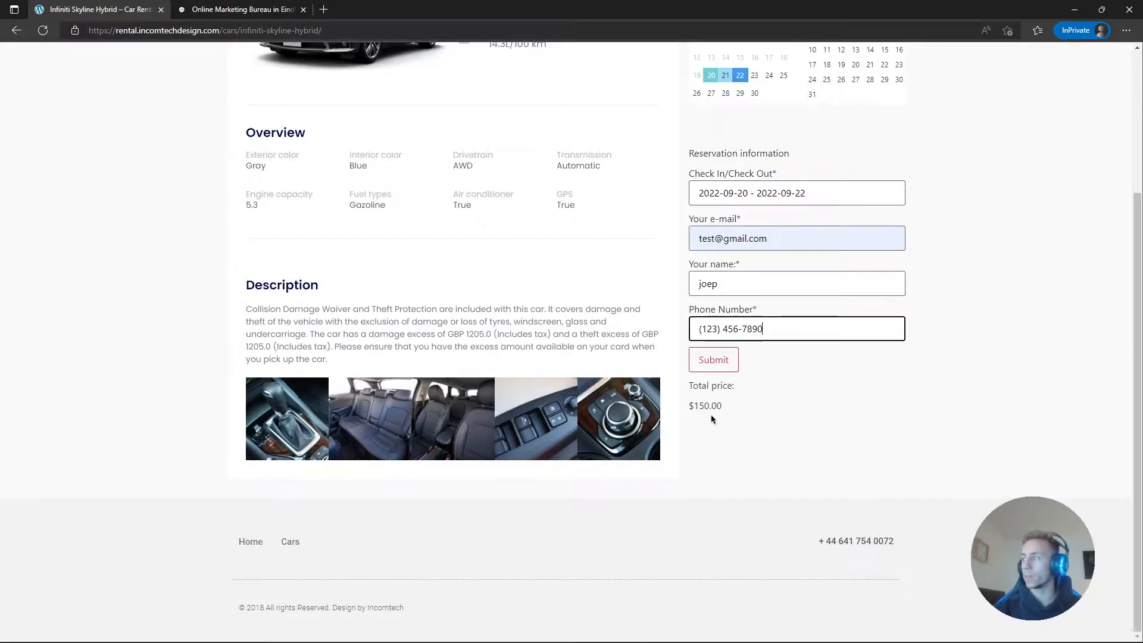
double_click(695, 405)
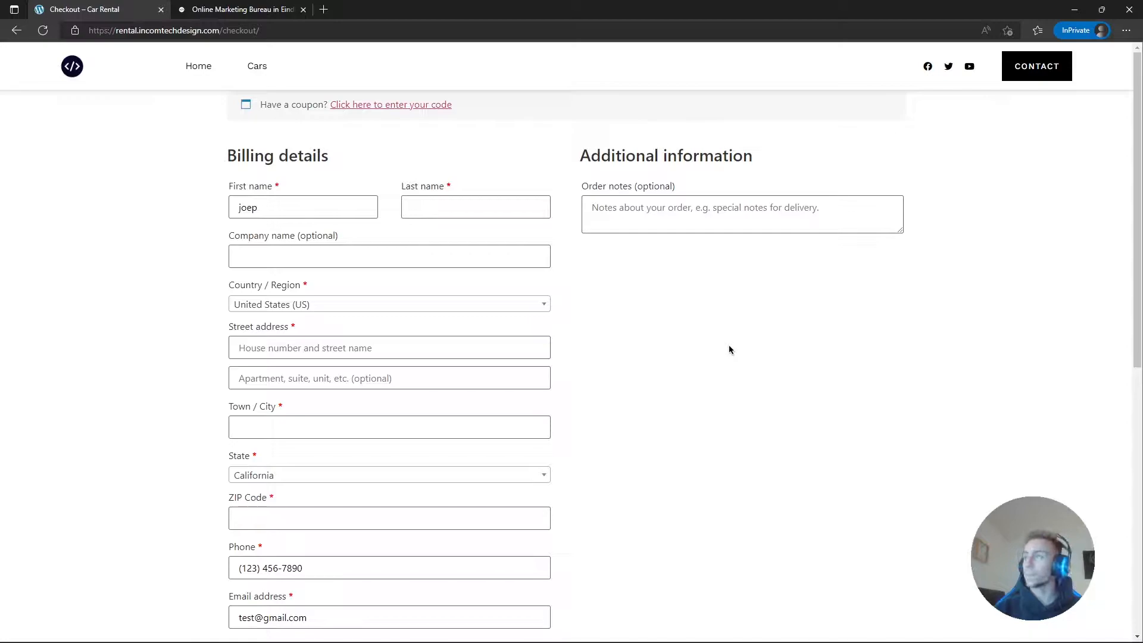
Review the checkout page, examining the billing details, the booked car, check-in and check-out dates, calendar link and payment section
scroll(729, 351, "down", 4)
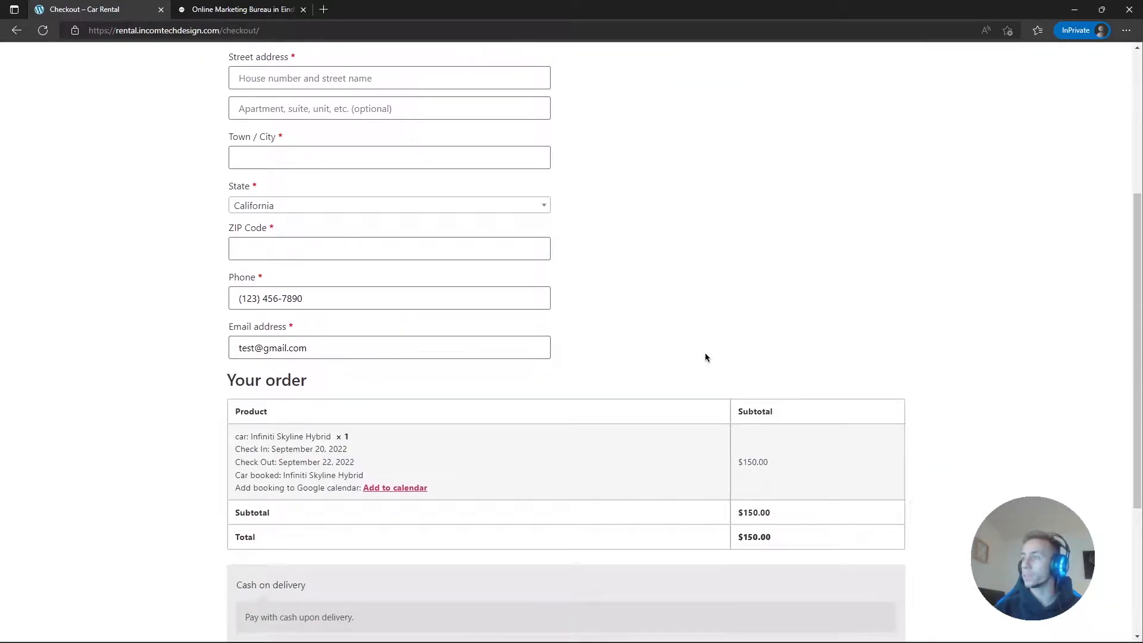
scroll(705, 357, "up", 4)
scroll(705, 358, "down", 6)
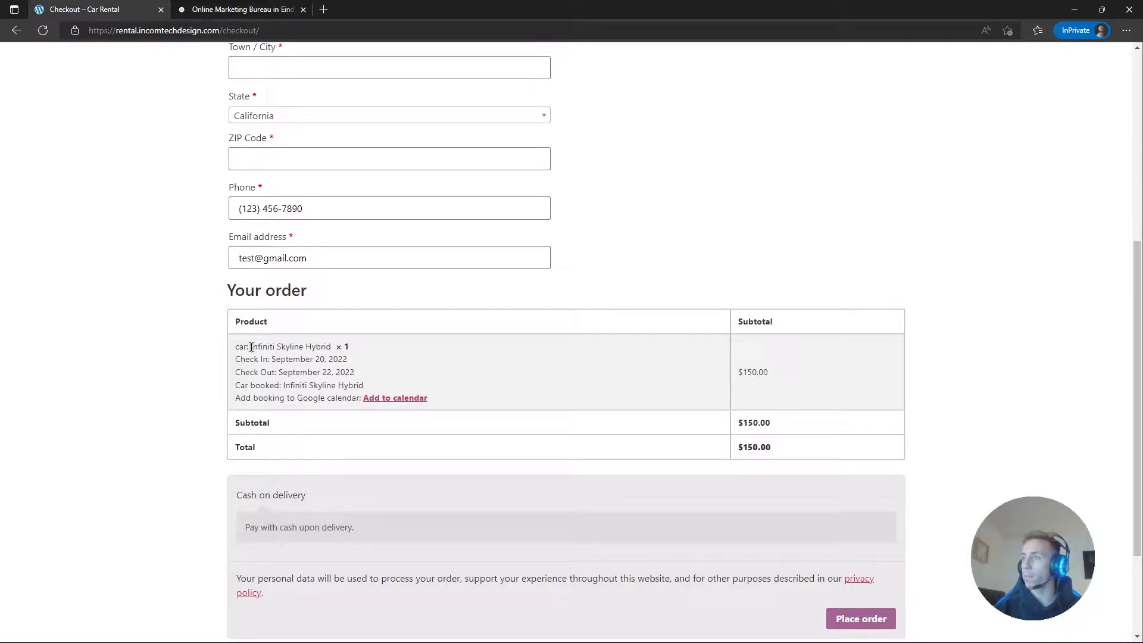
left_click_drag(235, 350, 310, 359)
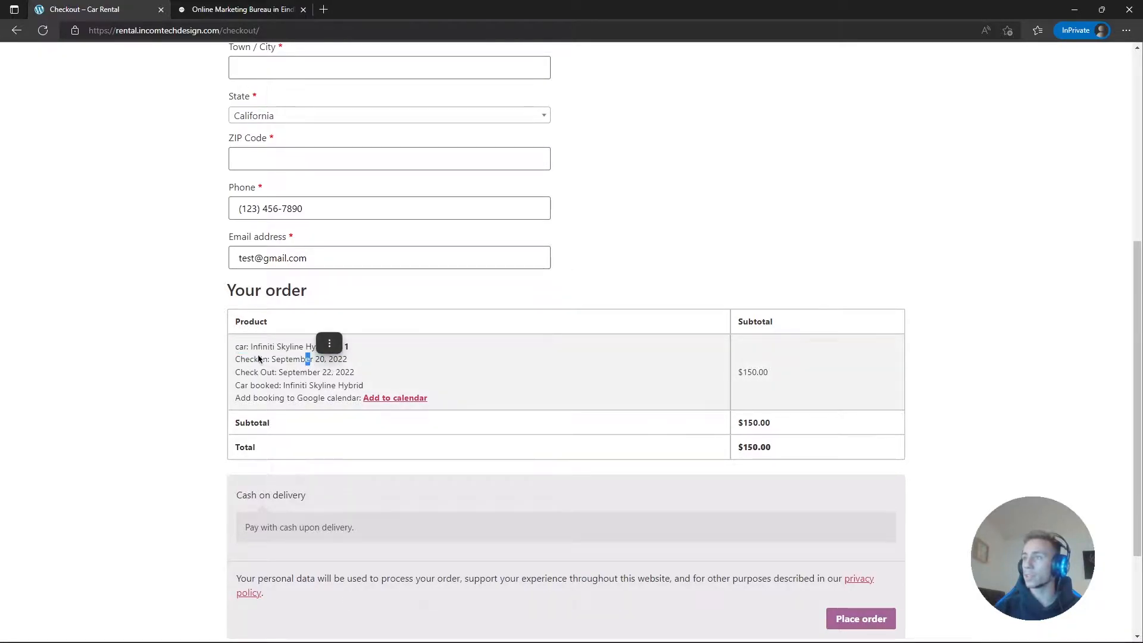
left_click_drag(241, 373, 307, 370)
left_click(308, 370)
left_click_drag(245, 397, 303, 398)
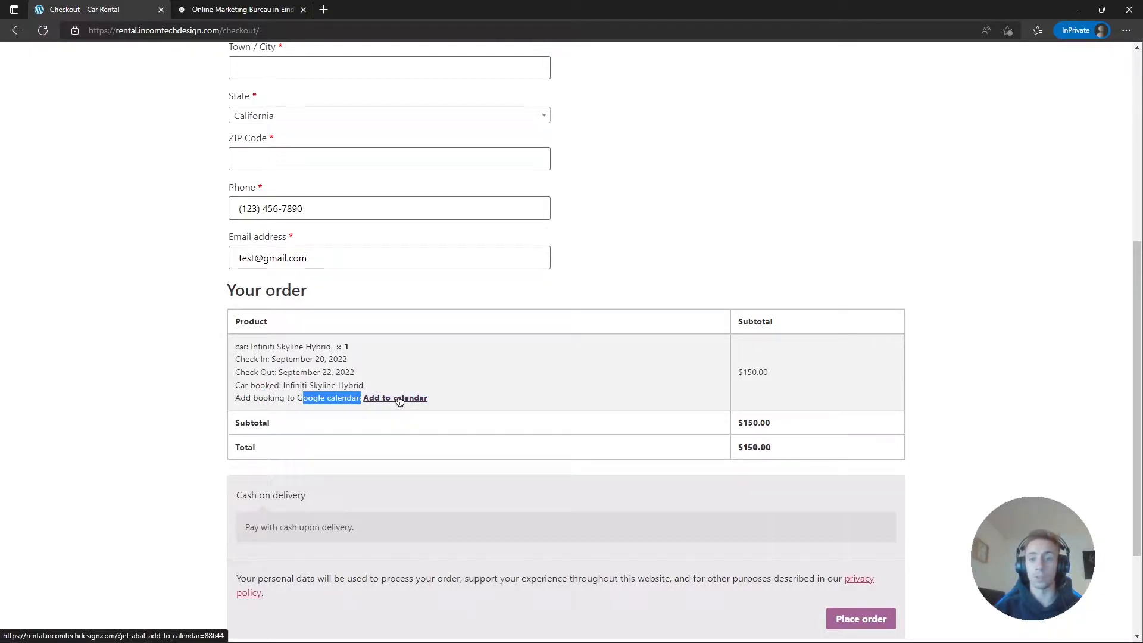
left_click(481, 372)
scroll(483, 375, "down", 3)
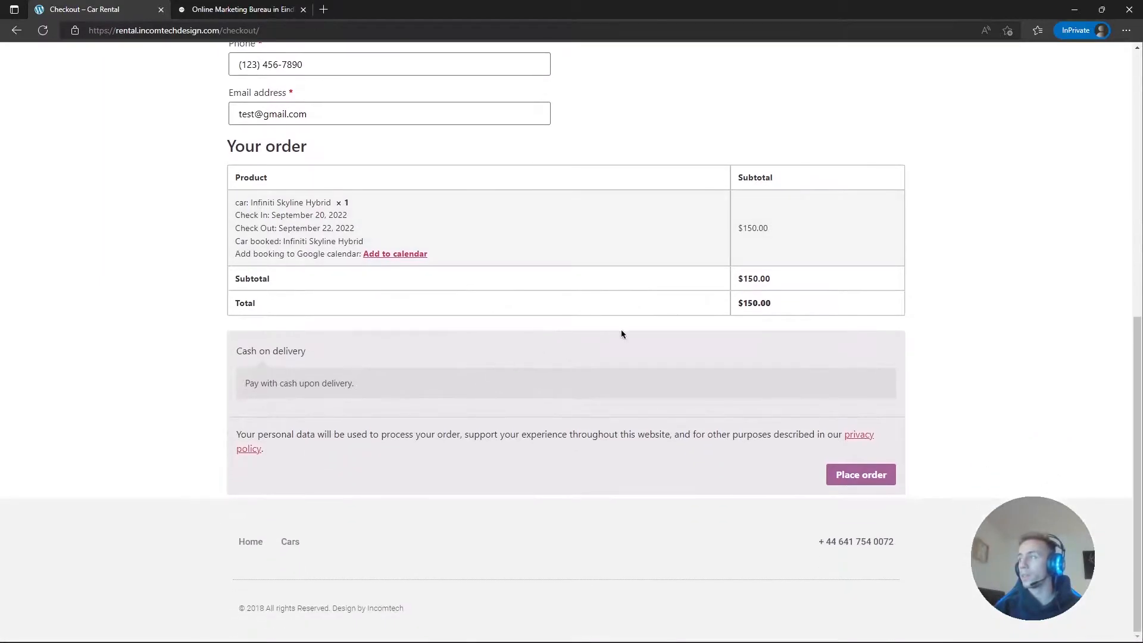
scroll(444, 362, "up", 8)
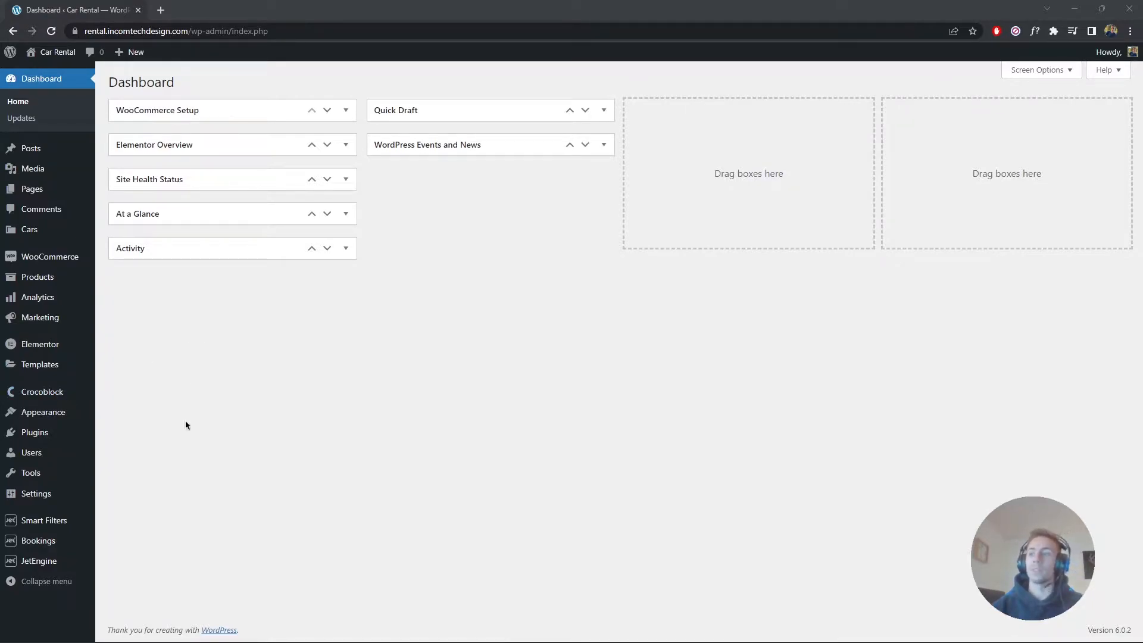
In the WordPress admin, open the Bookings plugin's Set Up page and reset the current plugin data
mouse_move(24, 545)
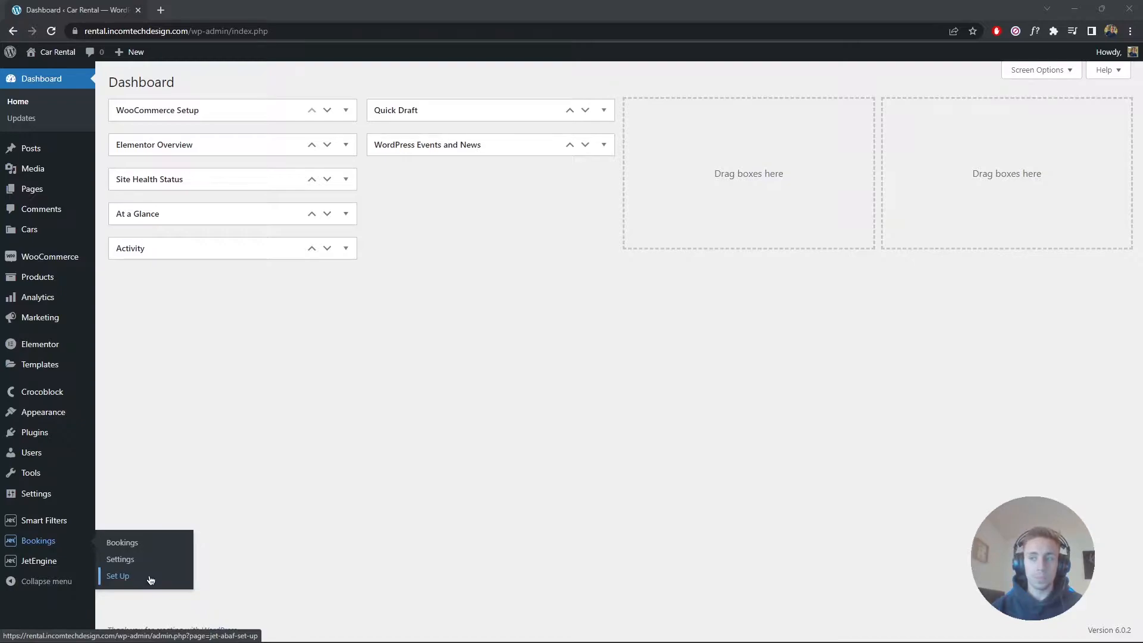
left_click(118, 575)
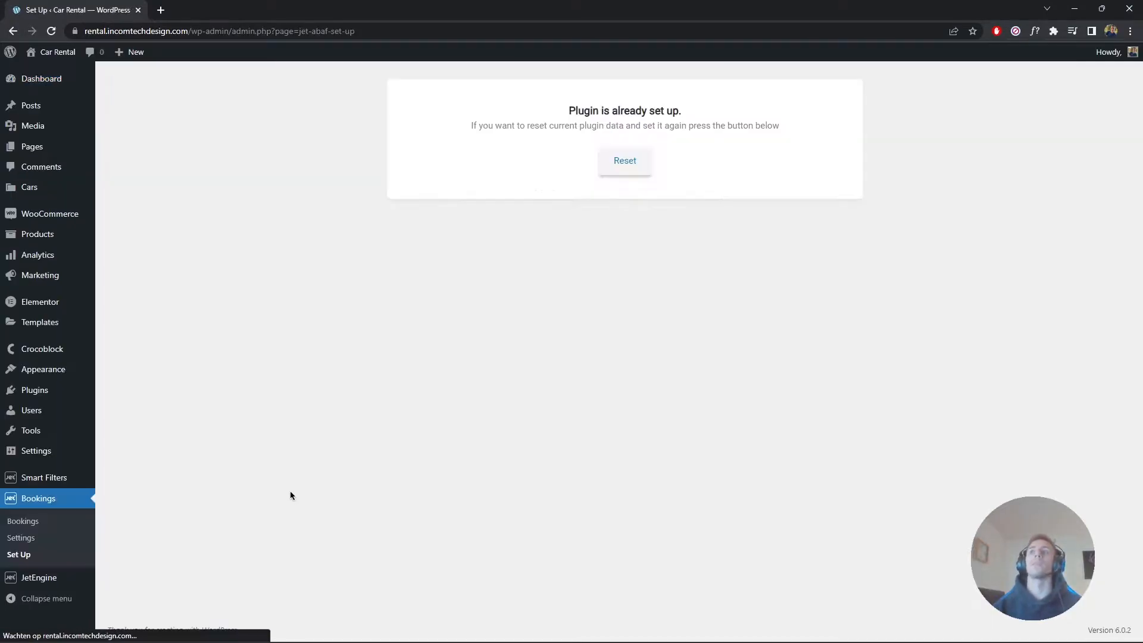
left_click(620, 169)
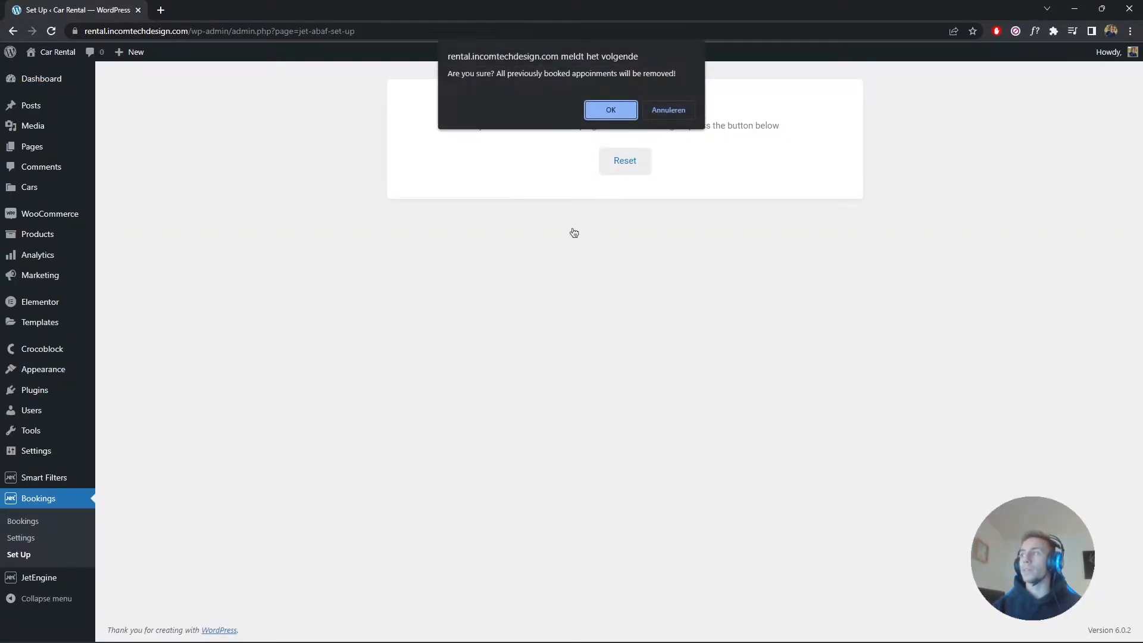
left_click(604, 112)
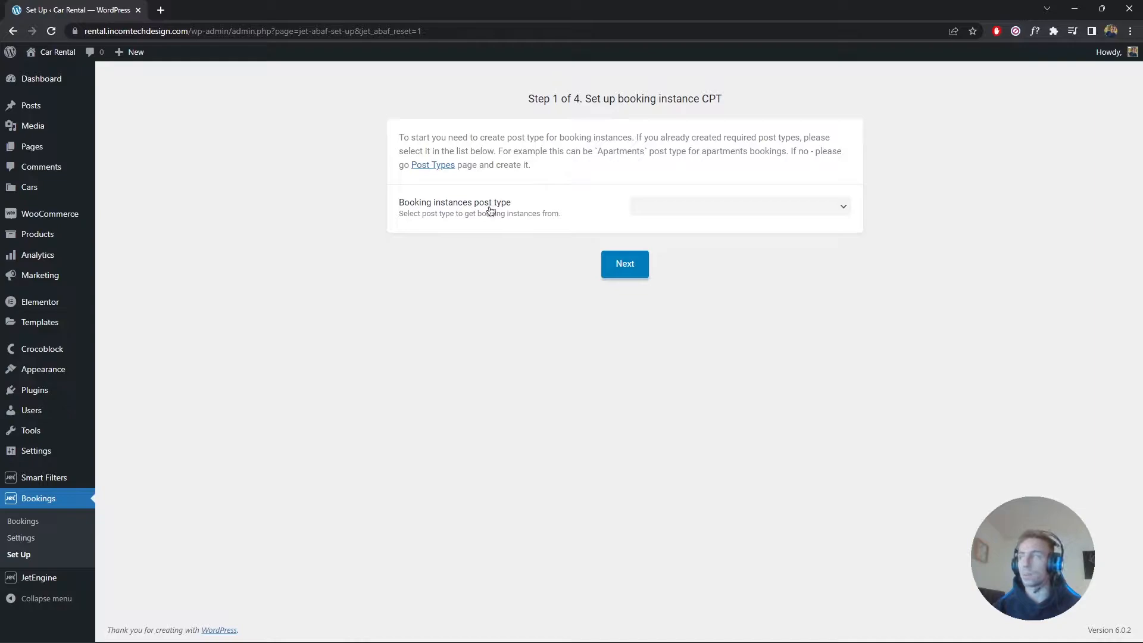
Set the booking instances post type to Cars and enable WooCommerce Integration for orders in the setup wizard
left_click(660, 209)
scroll(693, 272, "down", 3)
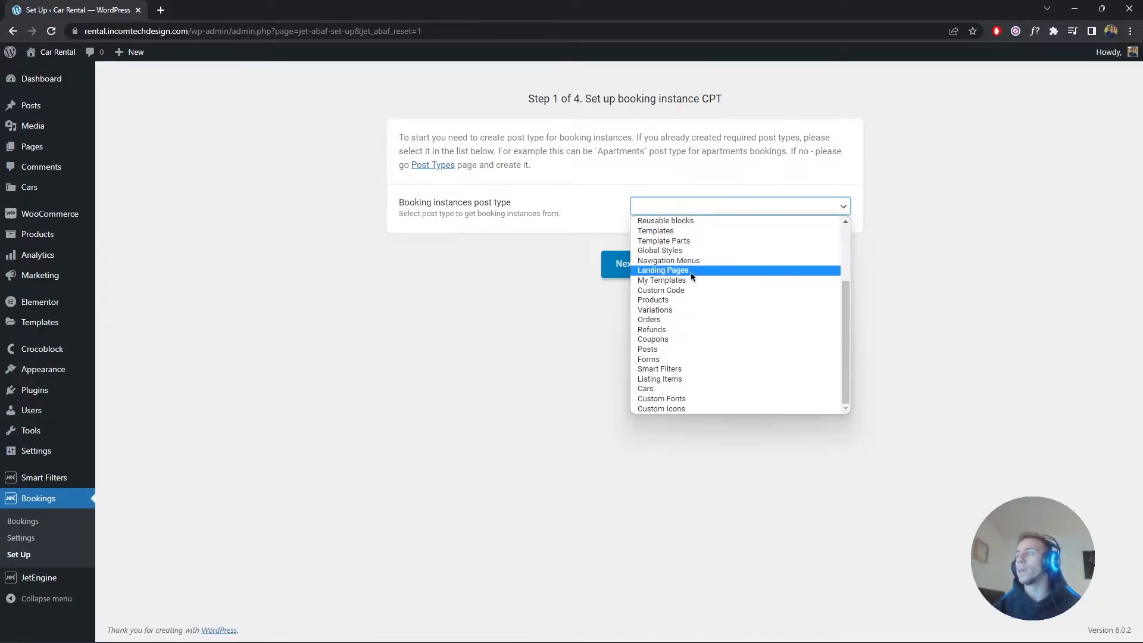
left_click(663, 390)
left_click(639, 264)
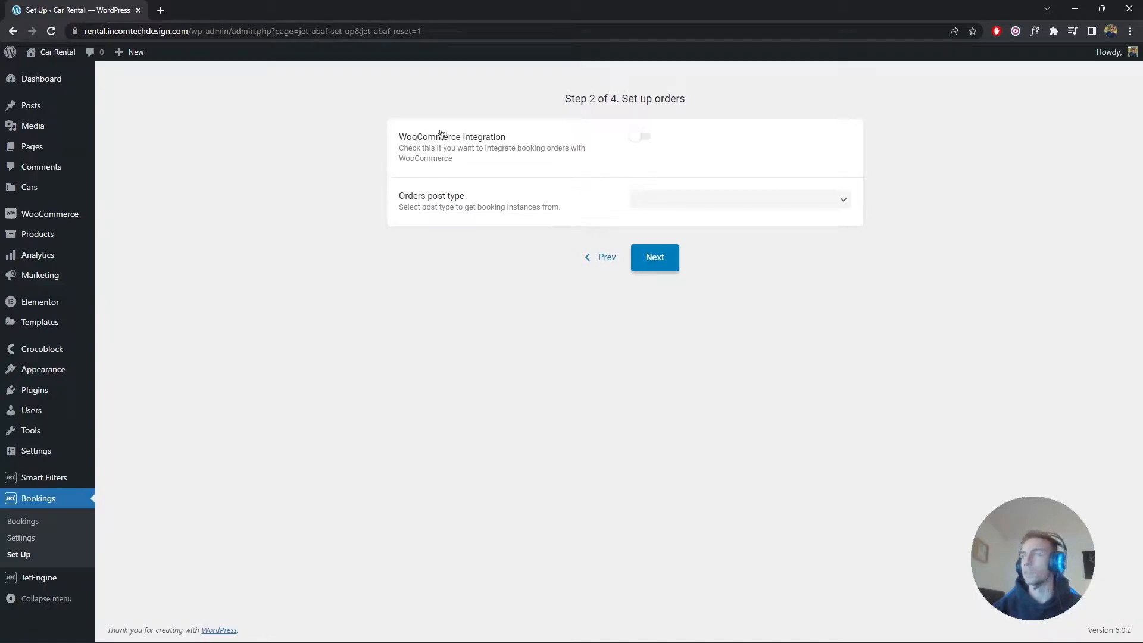
left_click(640, 138)
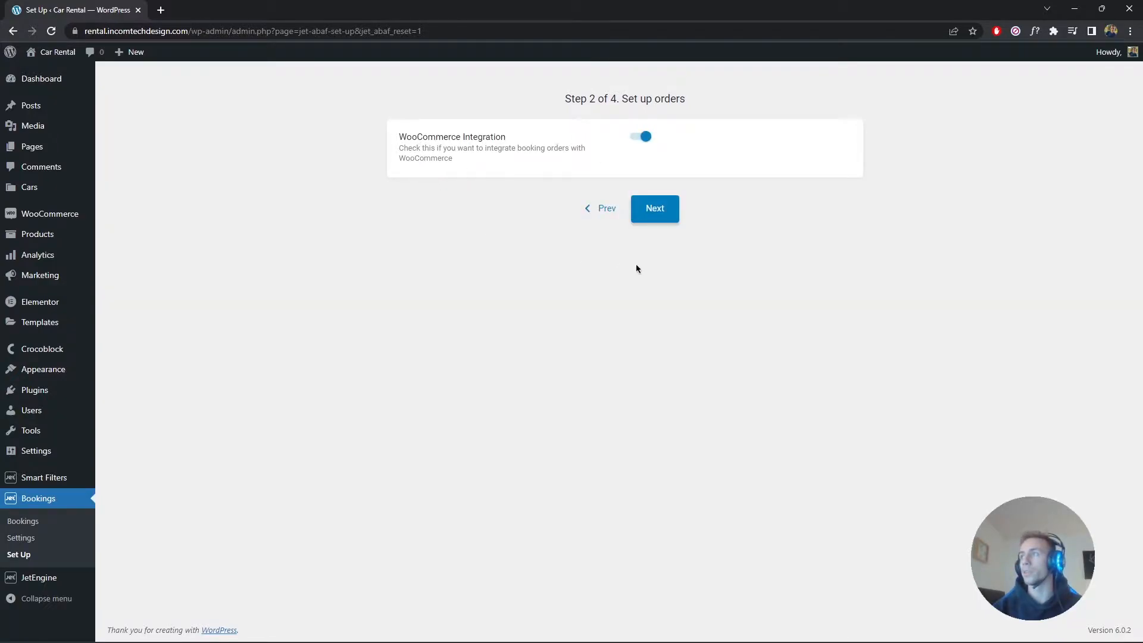
left_click(657, 212)
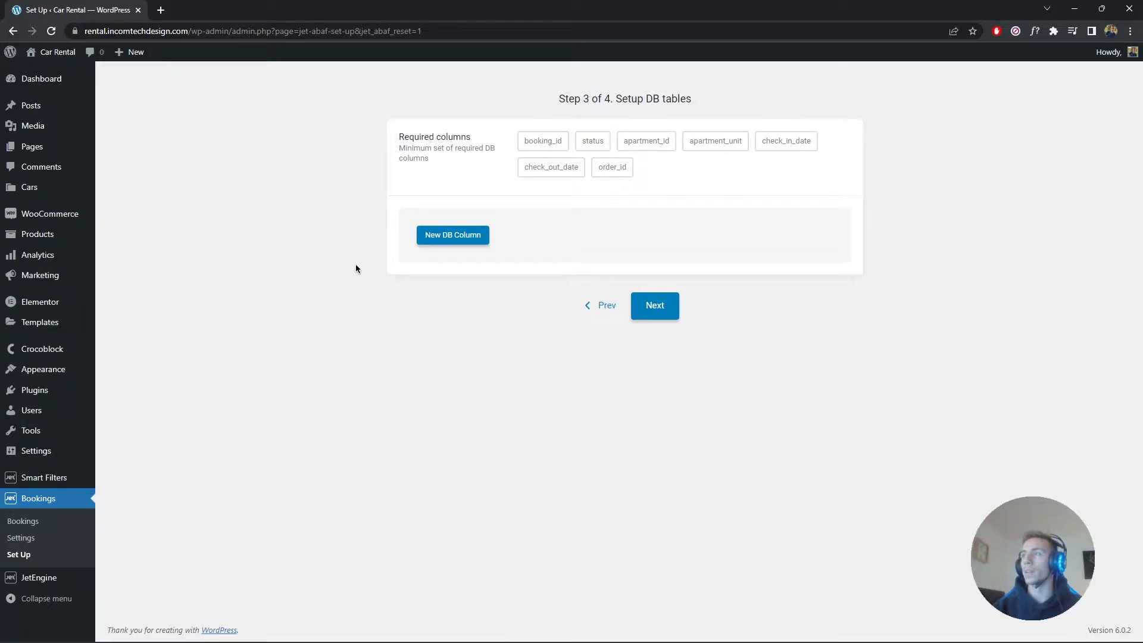
Add a database column named total to the booking tables and proceed to the additional settings
left_click_drag(616, 99, 704, 104)
left_click(704, 103)
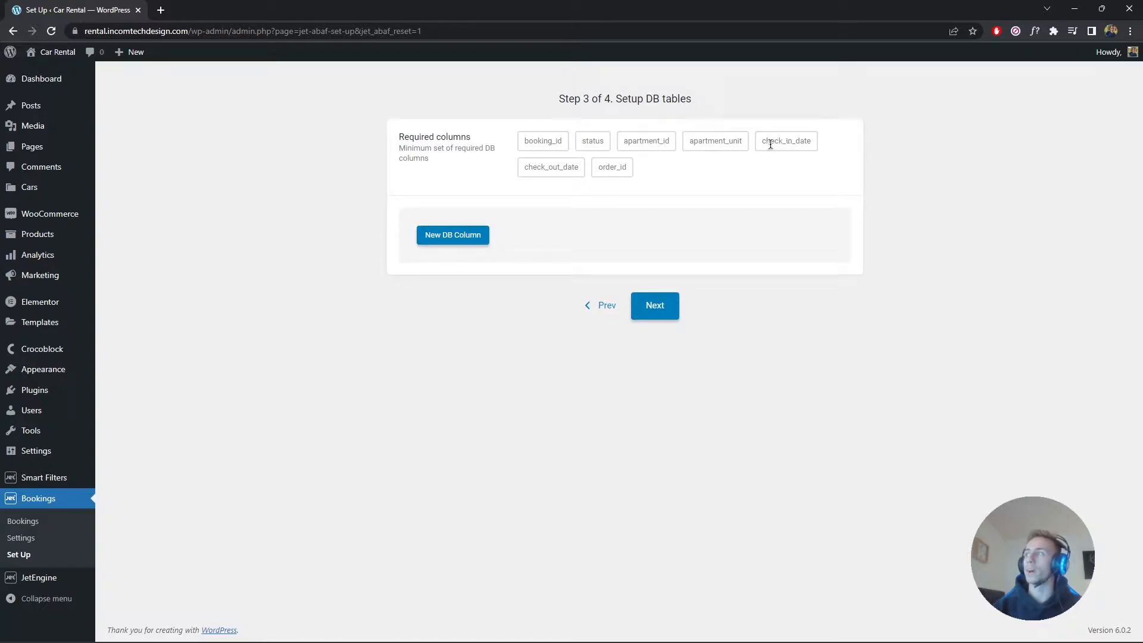
left_click(474, 235)
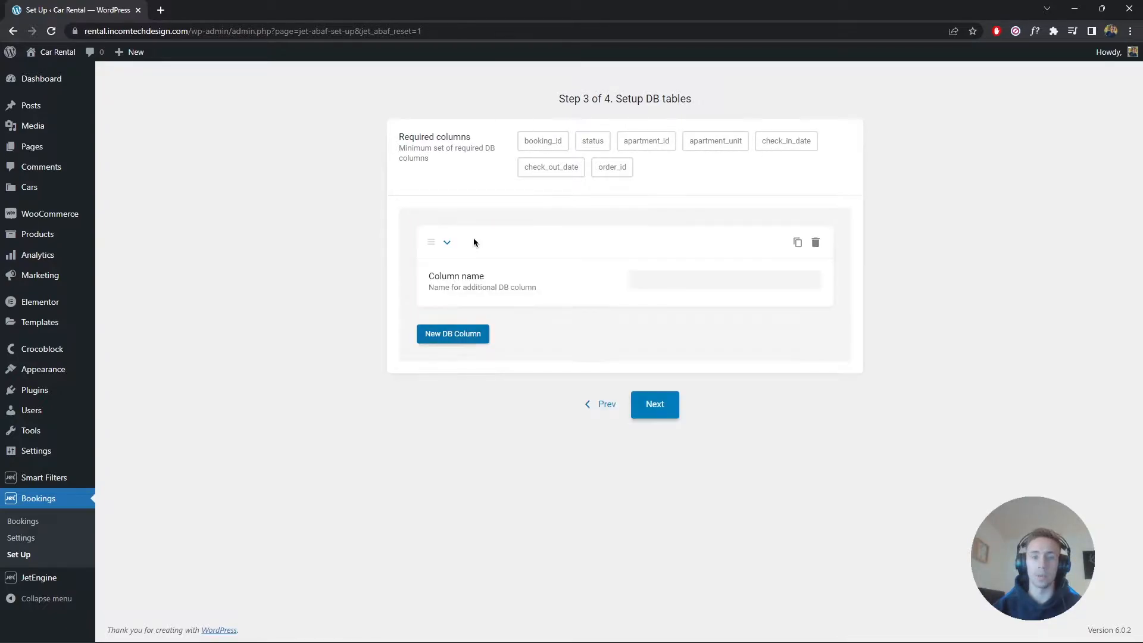
left_click(659, 275)
type("total")
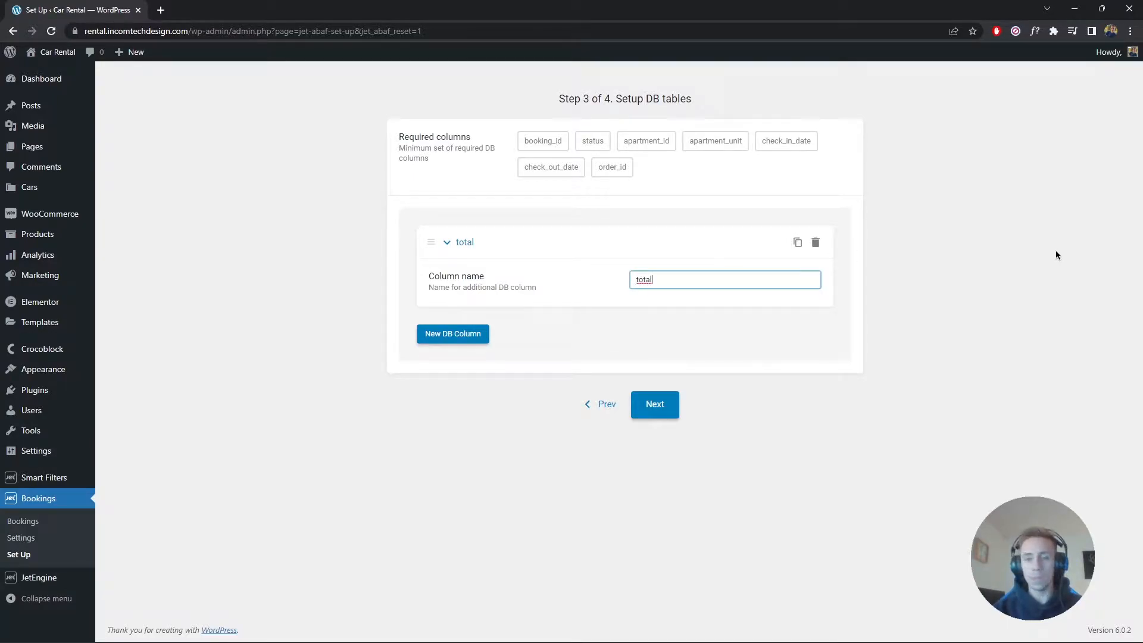
left_click(768, 505)
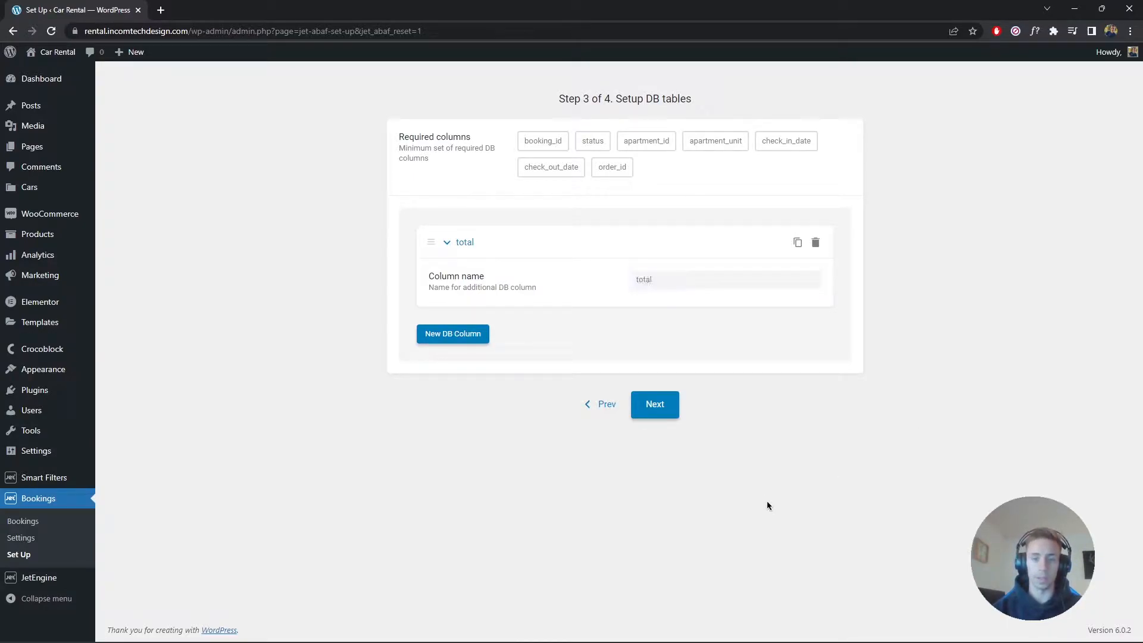
left_click(672, 414)
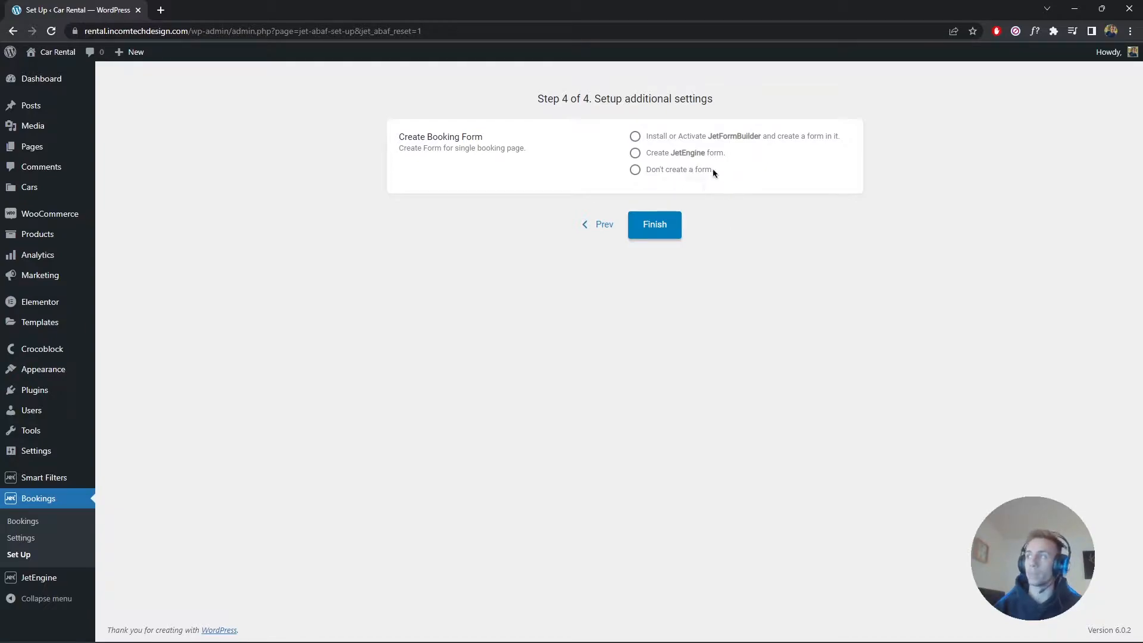
Finish the Bookings setup with a JetEngine booking form and open the plugin settings
left_click(688, 156)
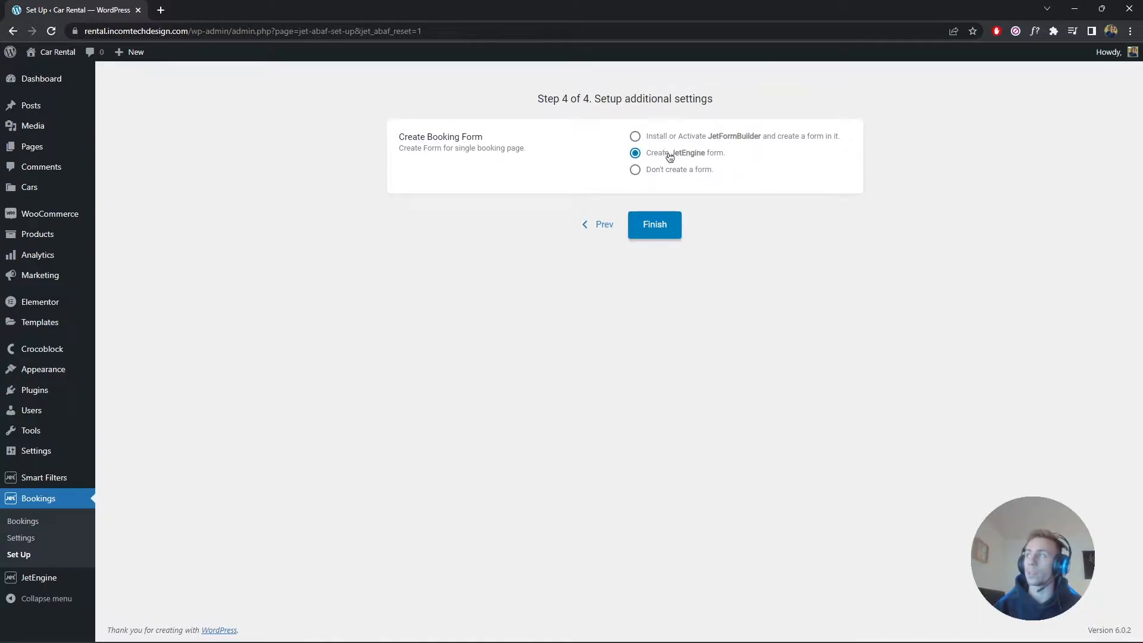
left_click(632, 233)
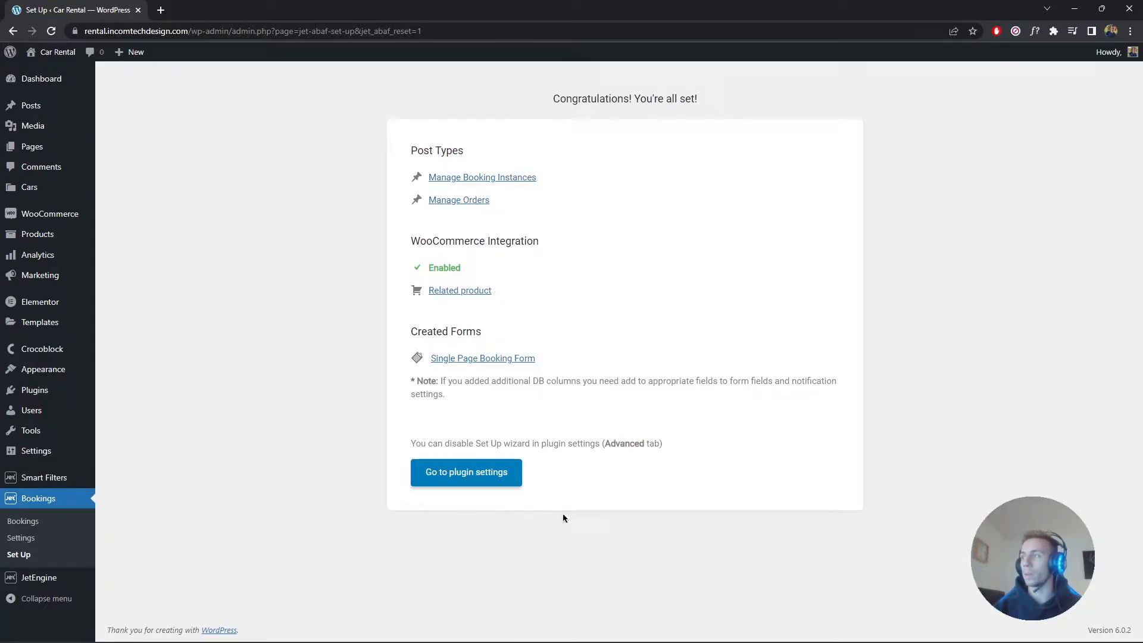
left_click(494, 477)
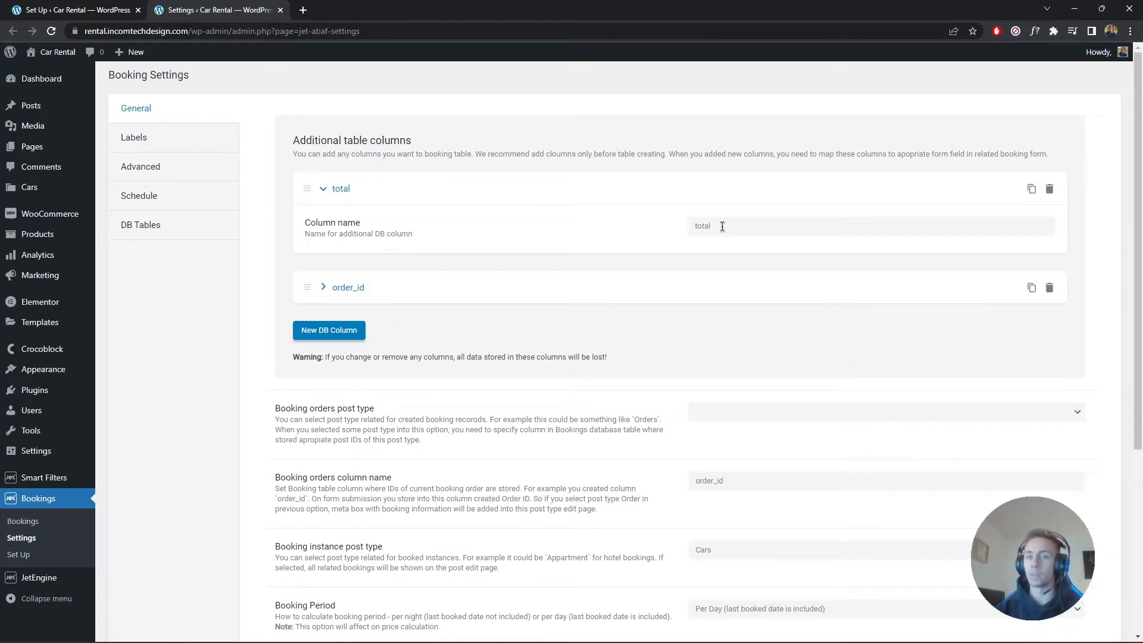
Review the general booking settings, including the orders post type, and choose Per Day (last booked date is included) as the booking period
scroll(720, 232, "down", 2)
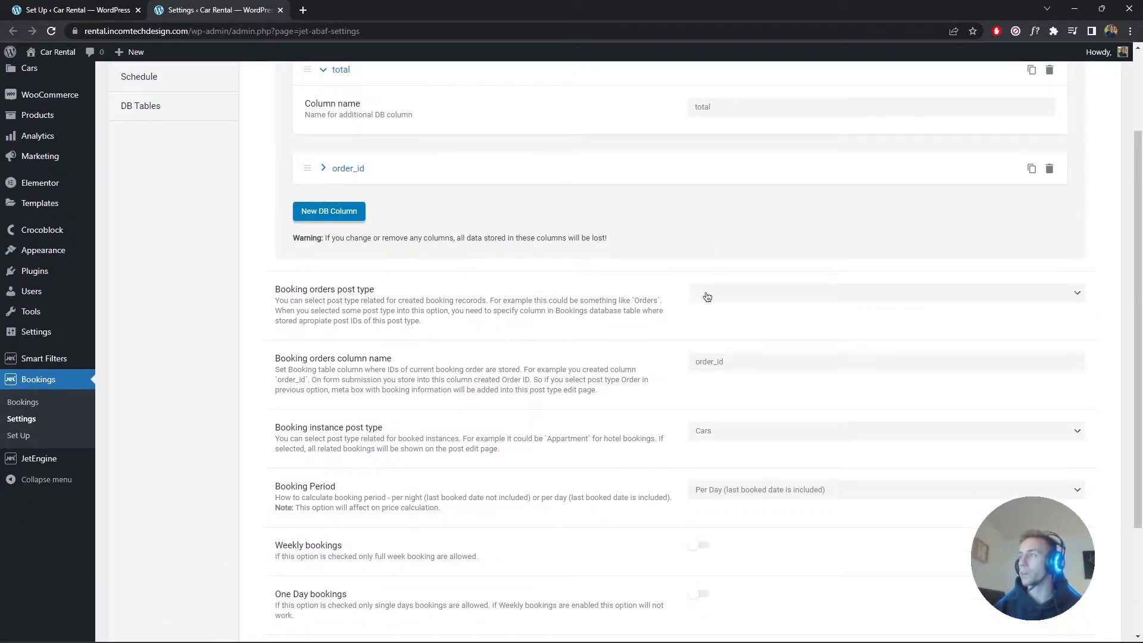
left_click(732, 295)
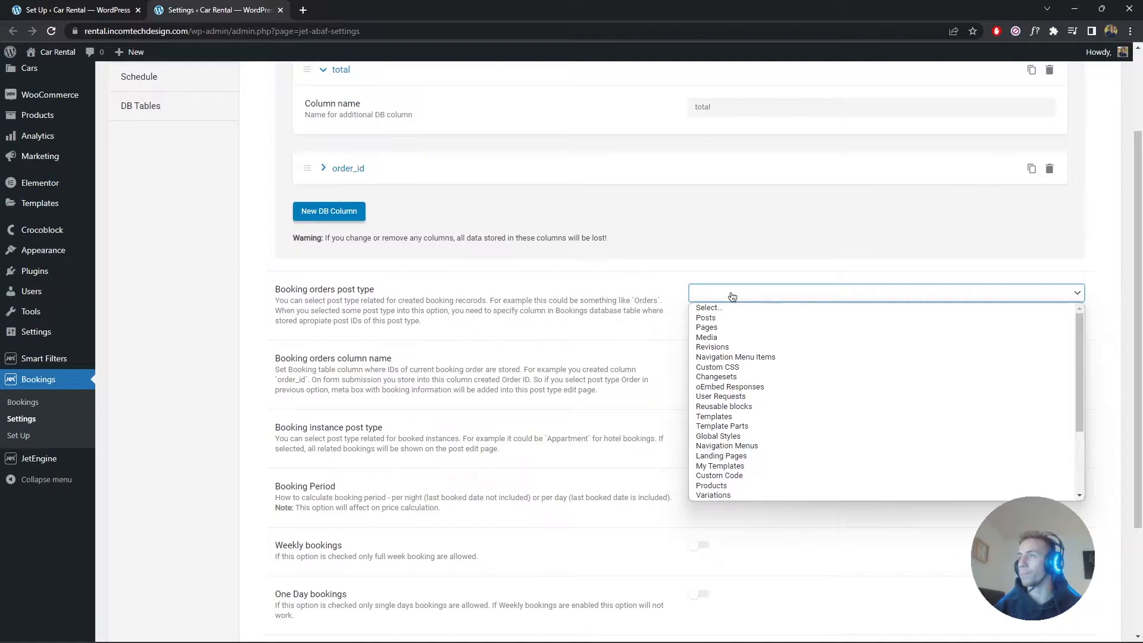
left_click(732, 295)
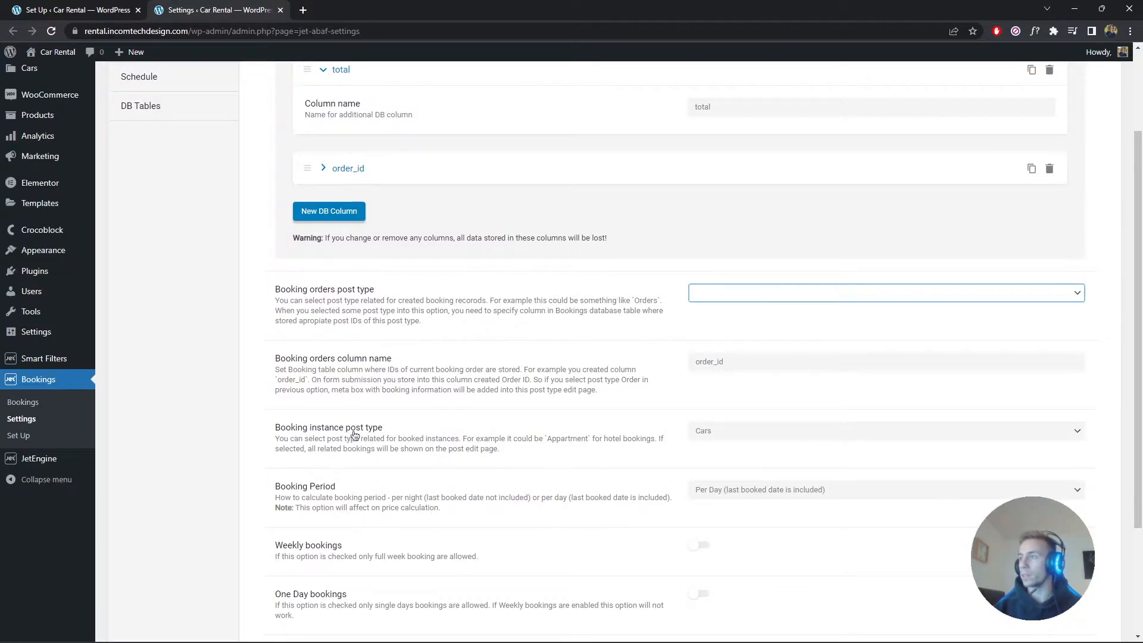
scroll(565, 428, "down", 3)
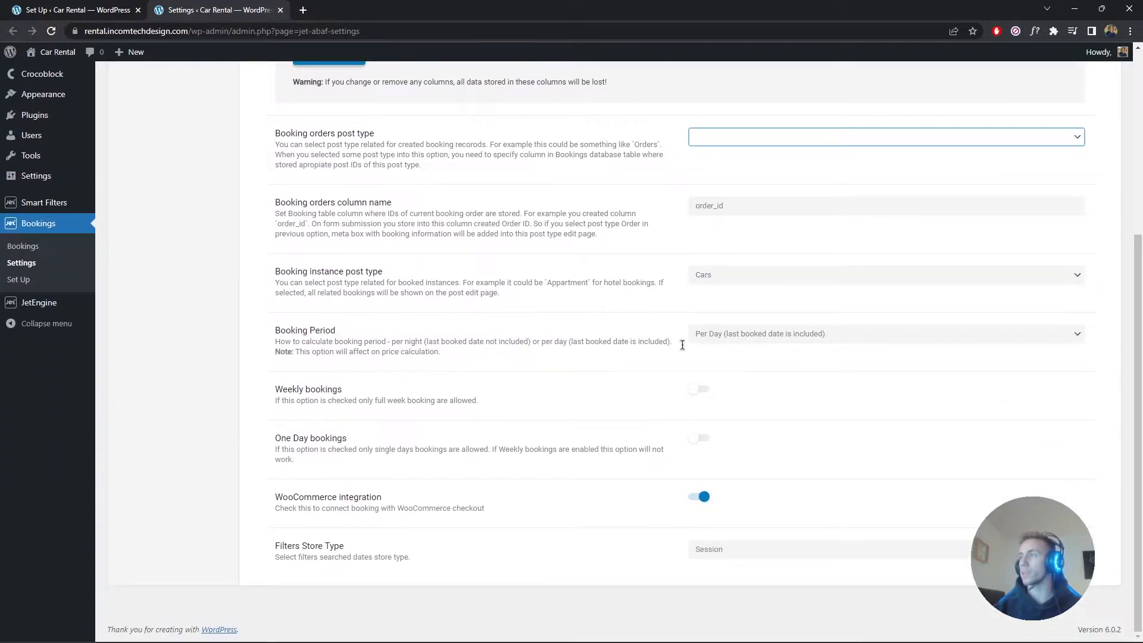
left_click(744, 334)
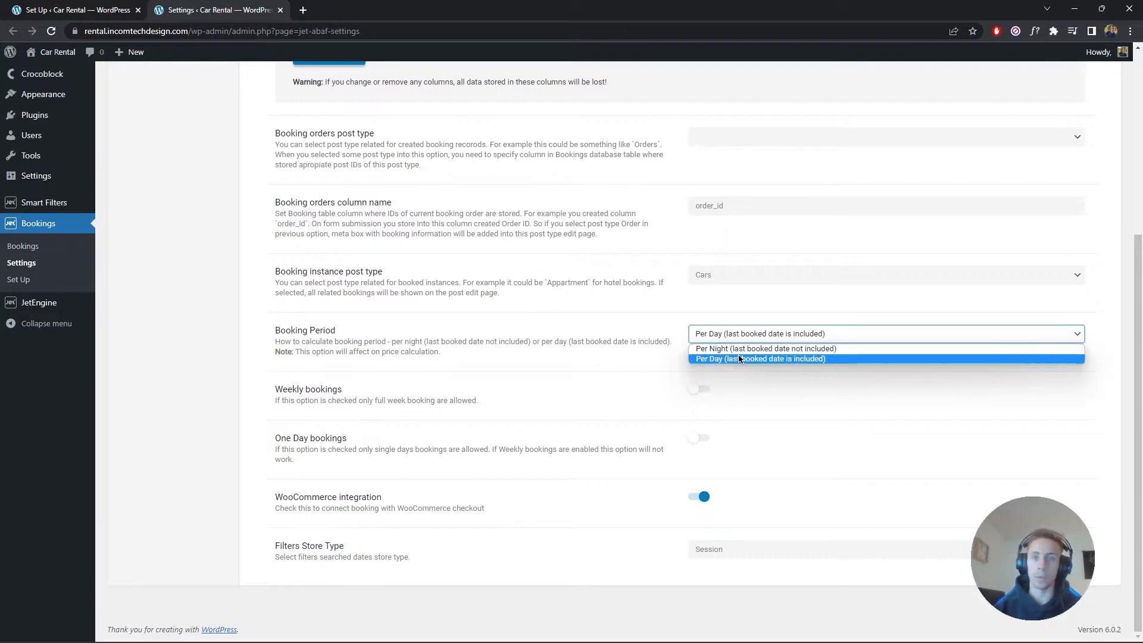
left_click(720, 359)
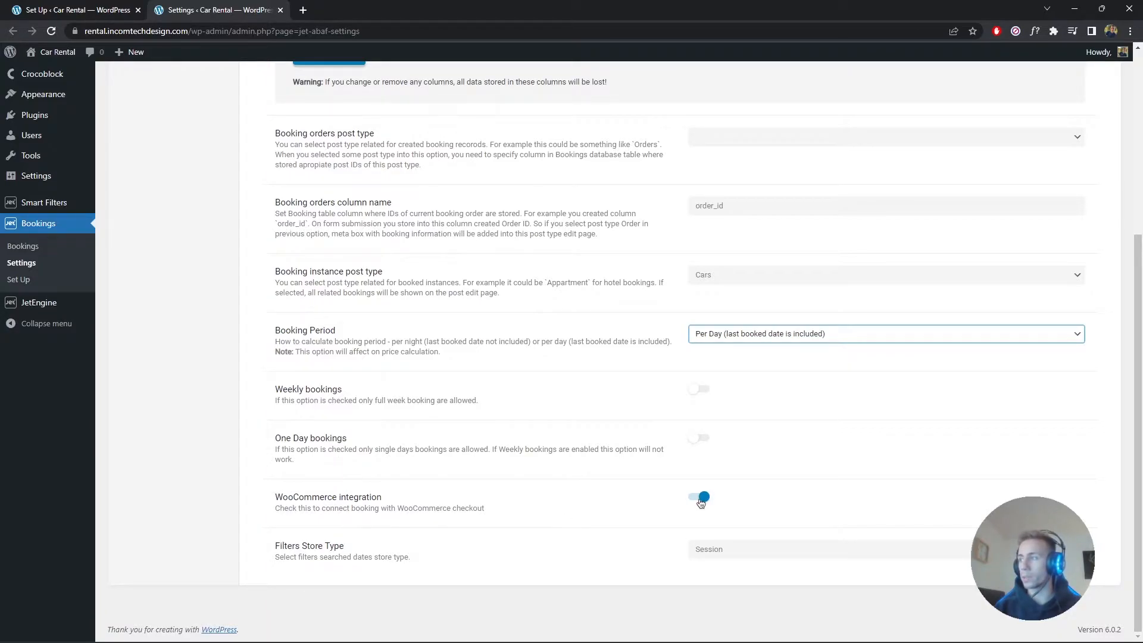
scroll(696, 503, "up", 4)
scroll(695, 503, "up", 1)
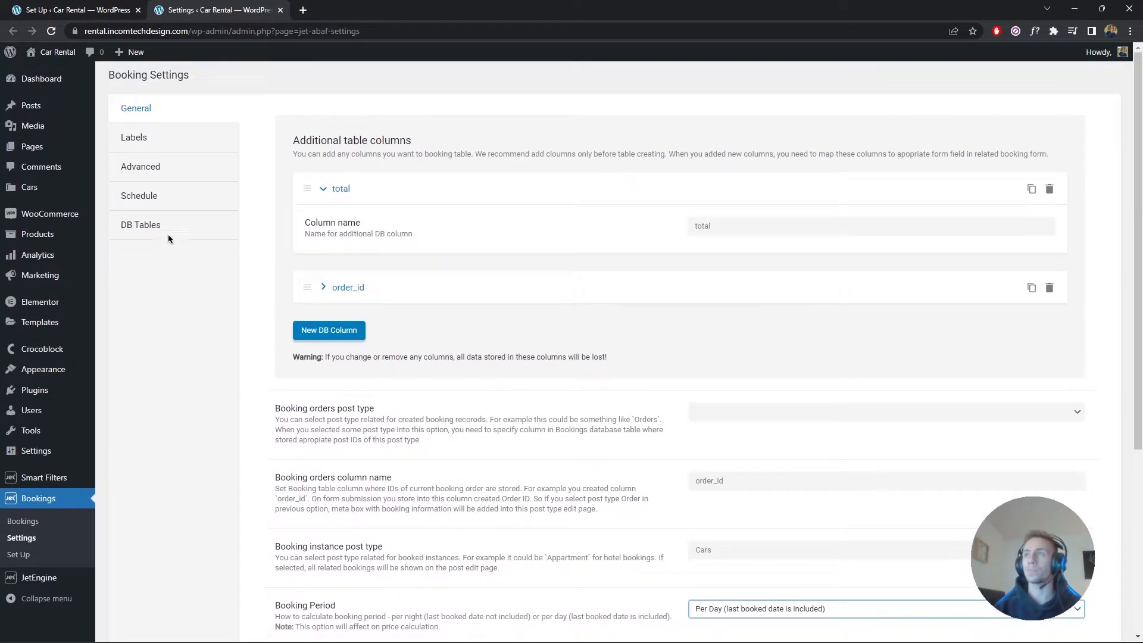
Review the calendar label settings, from the excluded dates text through the weekday and month names
left_click(143, 148)
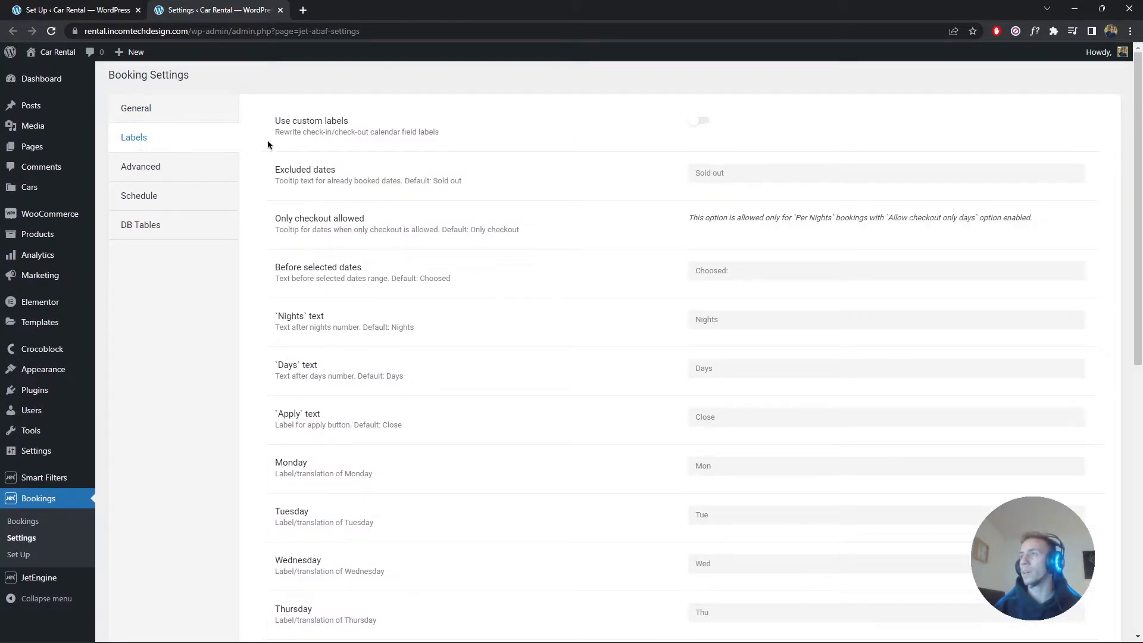
scroll(658, 150, "down", 7)
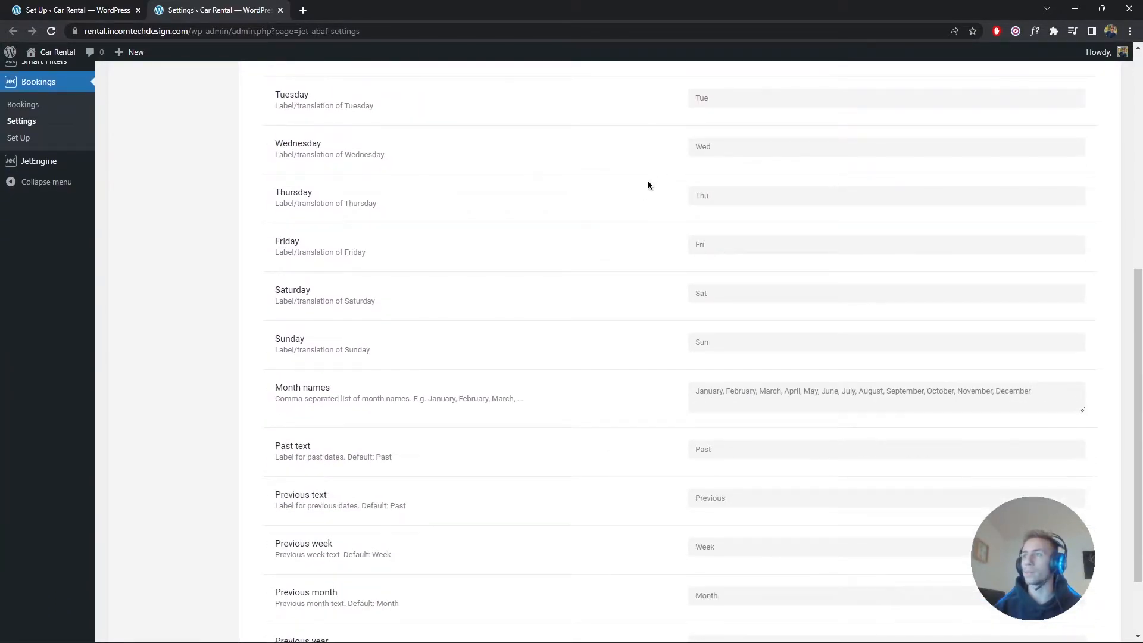
scroll(351, 250, "up", 7)
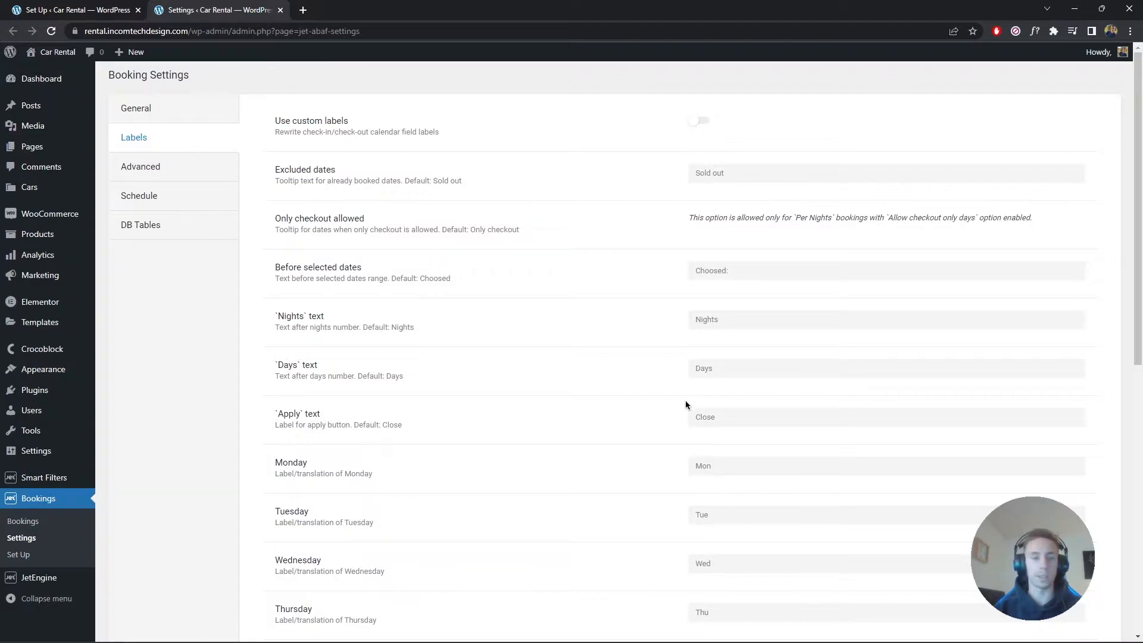
Enable Hide DB columns manager and Hide Set Up Wizard in the advanced booking settings
left_click(164, 180)
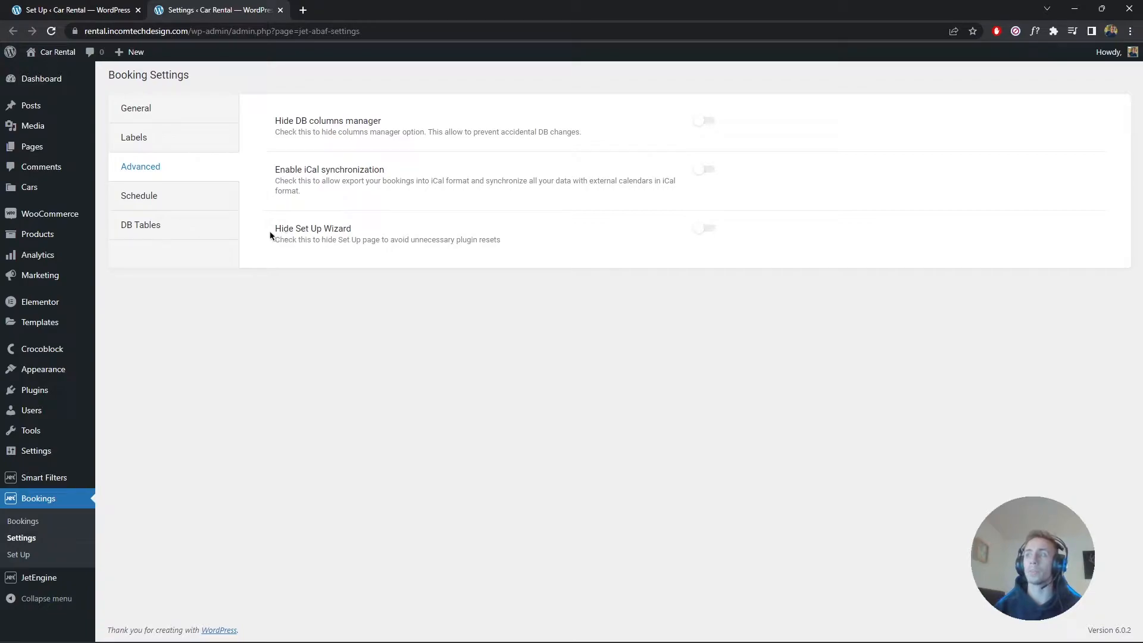
left_click(708, 121)
left_click(709, 228)
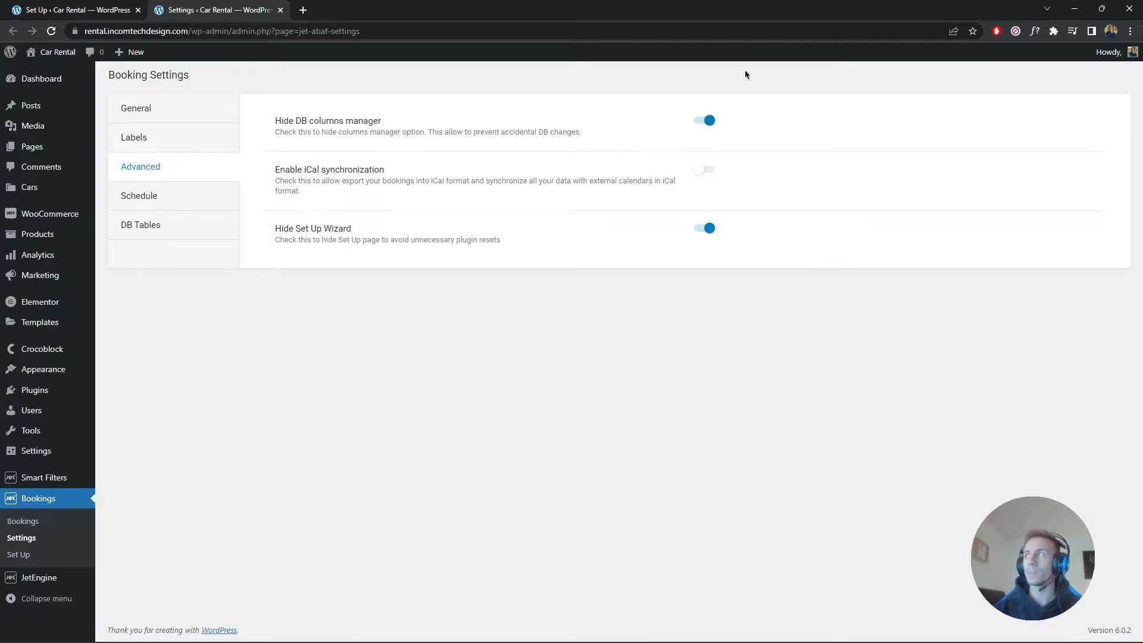
Look over the schedule and DB tables settings of the Bookings plugin, and view the bookings list
left_click(197, 205)
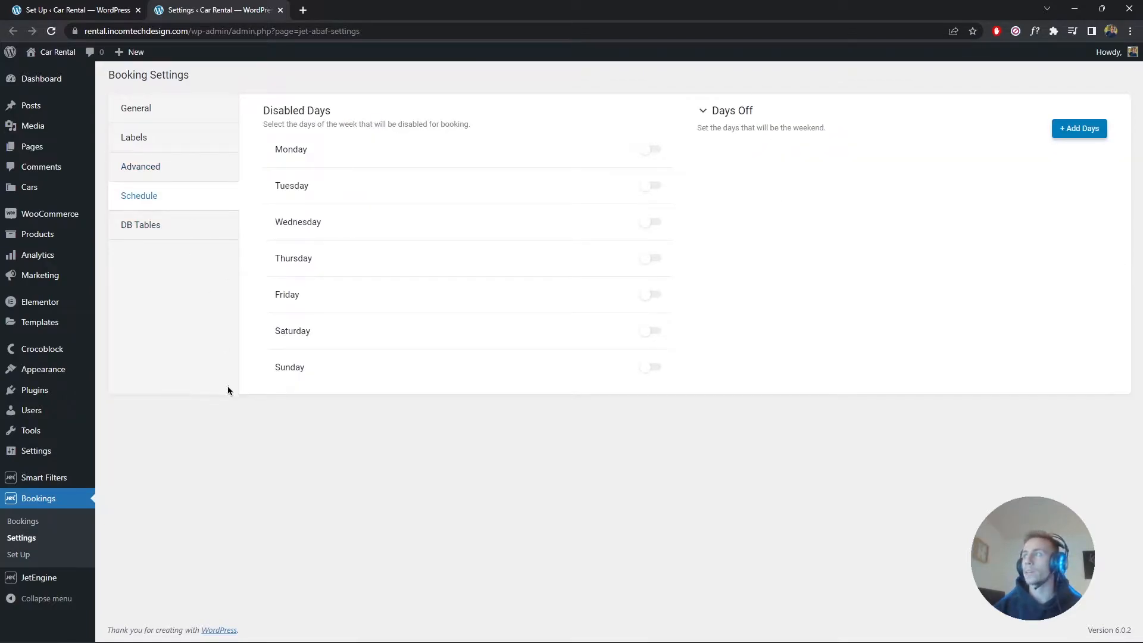
left_click(155, 230)
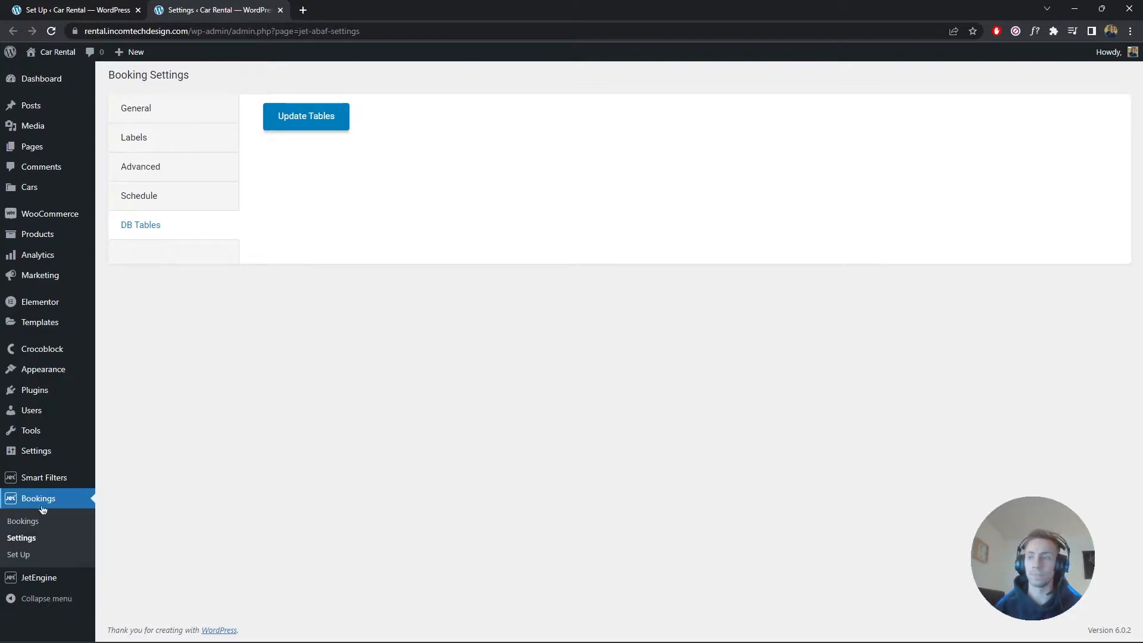
left_click(22, 523)
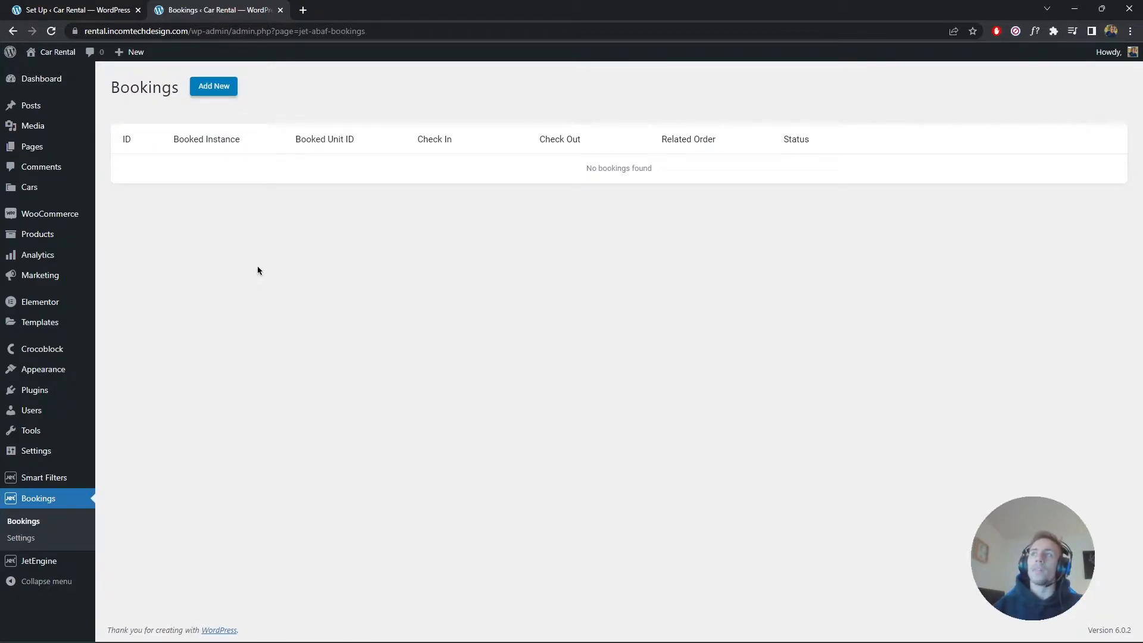
Open the Toyota RAV4 Hybrid for editing from the Cars list, dismissing the Elementor notices
left_click(55, 199)
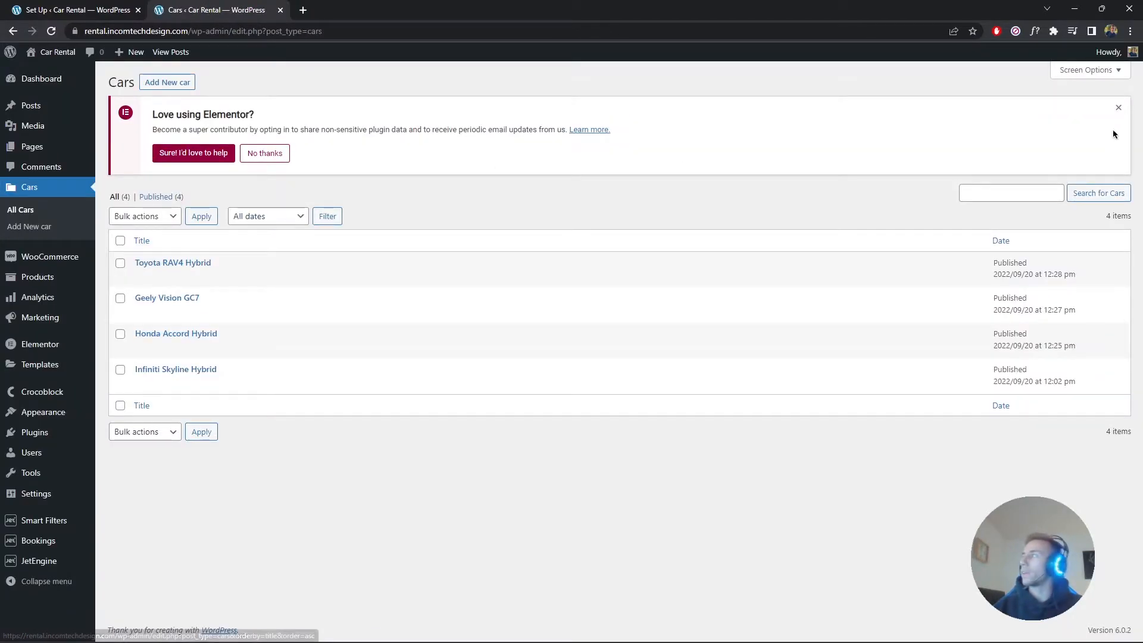
left_click(1118, 110)
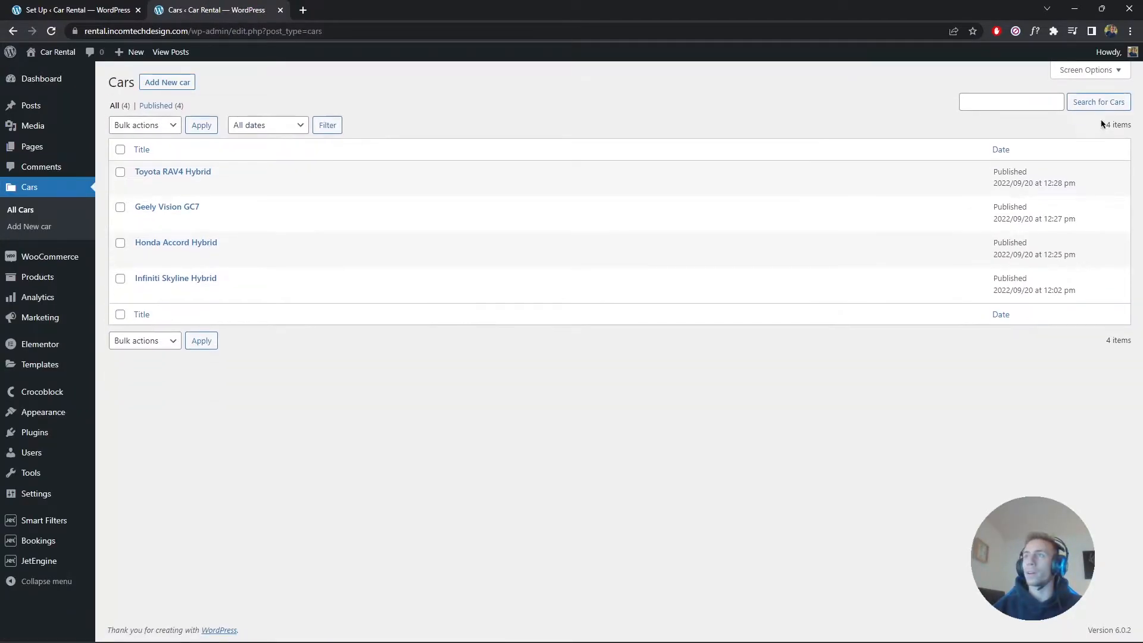
left_click(203, 176)
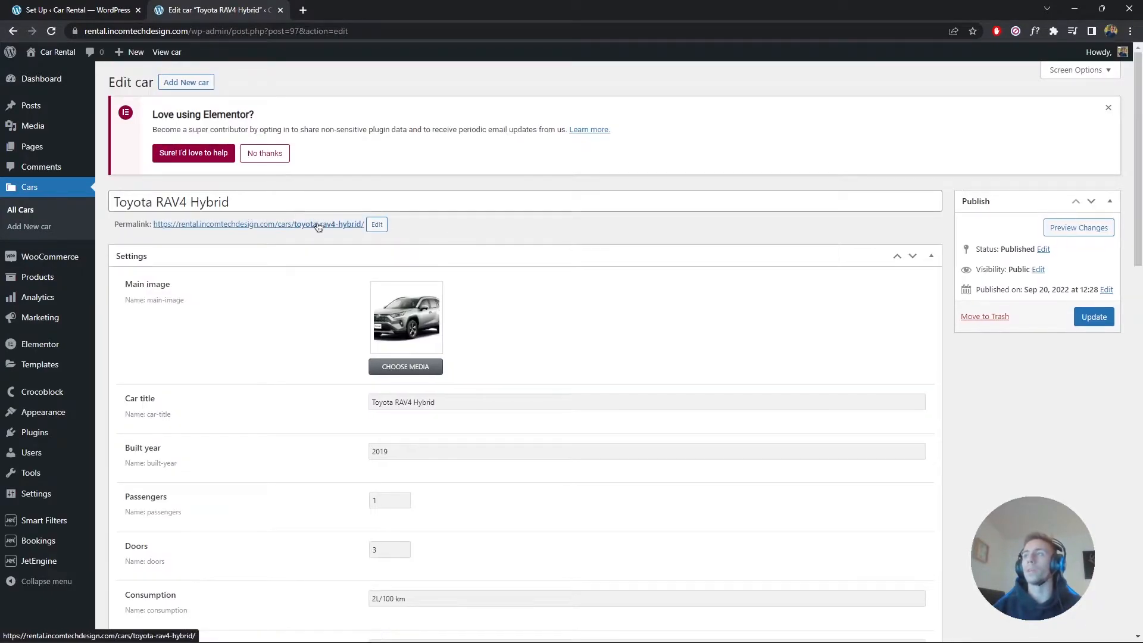
left_click(1109, 108)
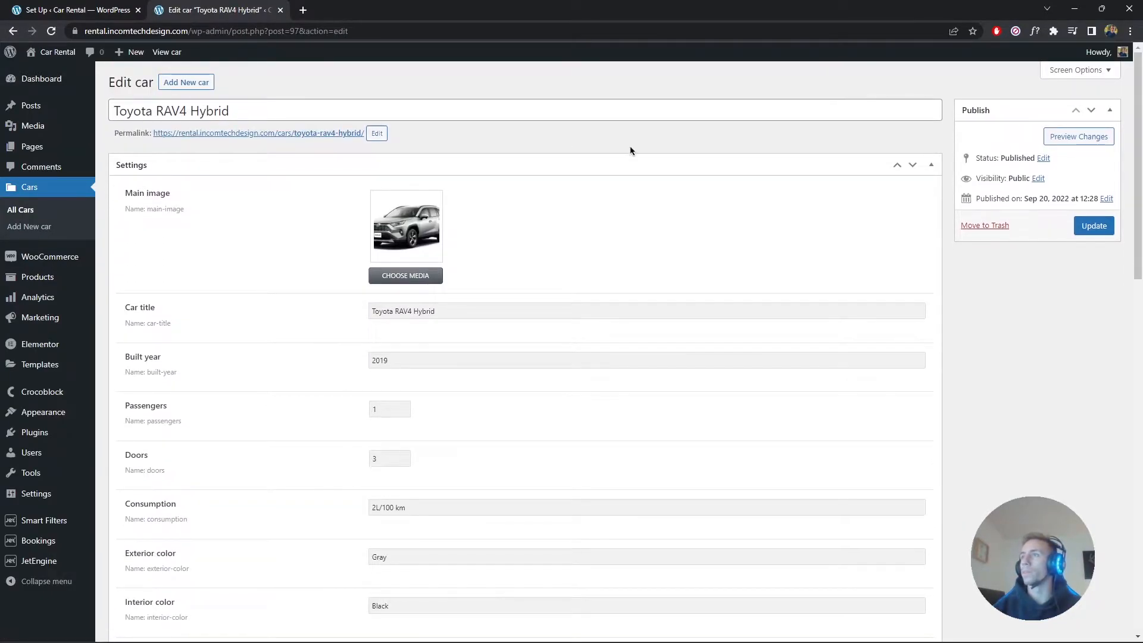
Set the Toyota RAV4 Hybrid's price per 1 day/night to 50, update the car, and decline the Elementor data-sharing request
scroll(630, 151, "down", 5)
scroll(630, 152, "down", 10)
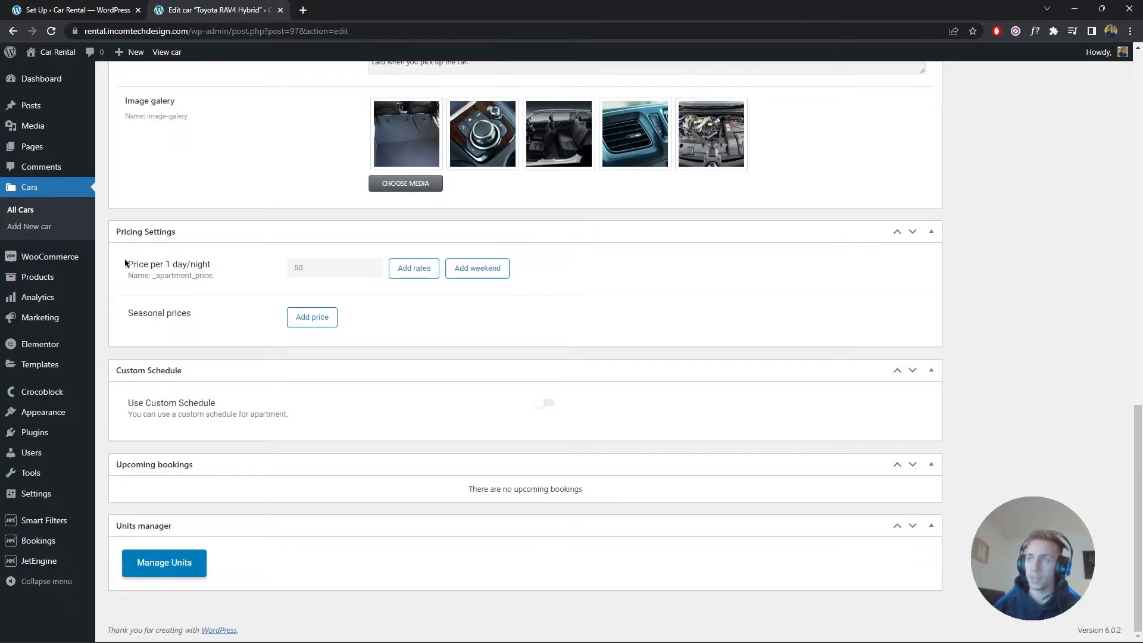
double_click(326, 270)
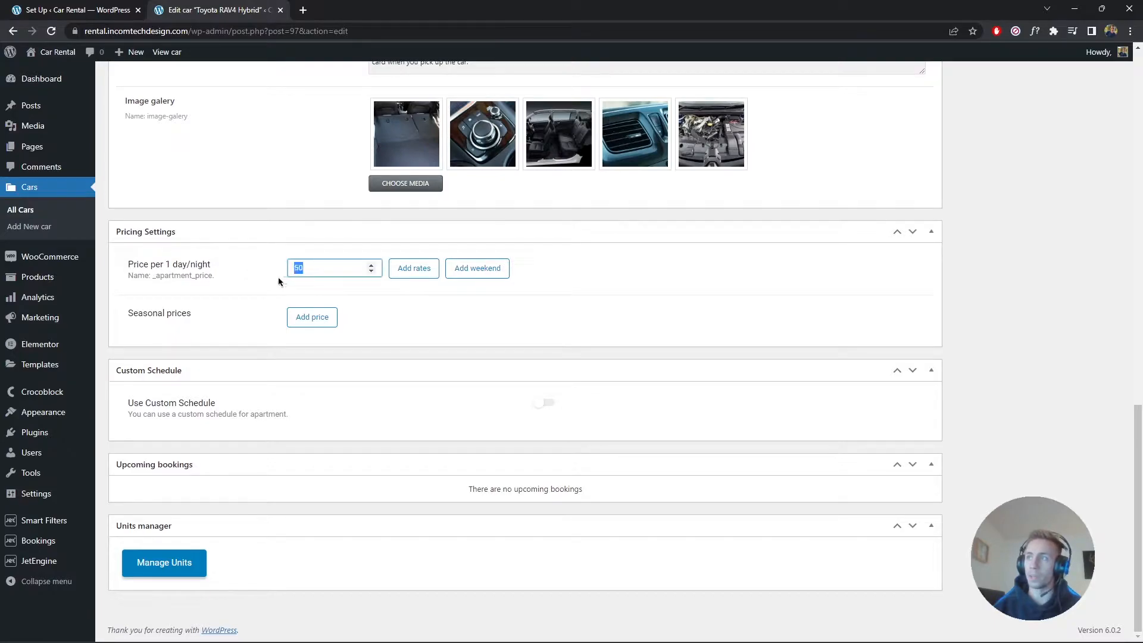
type("70")
scroll(493, 332, "up", 10)
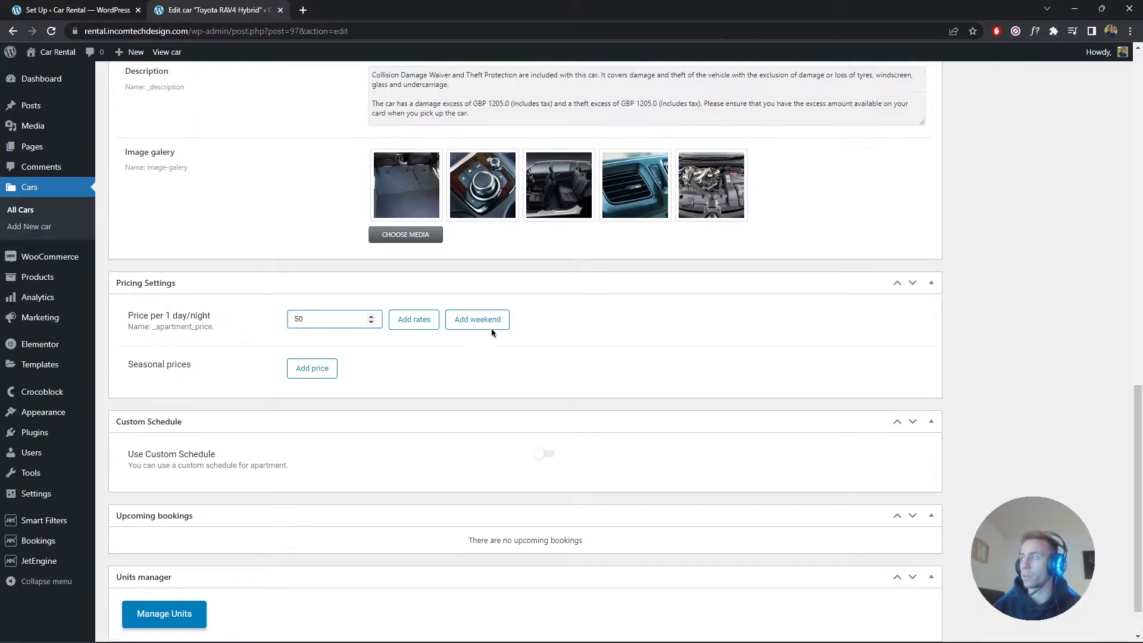
scroll(490, 345, "up", 5)
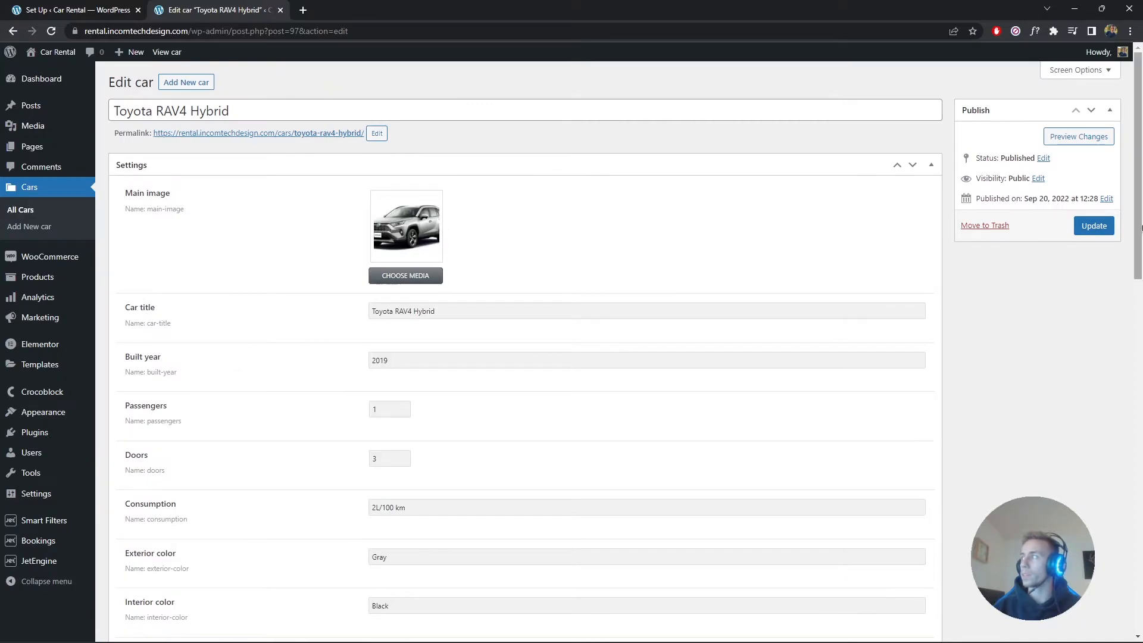
left_click(1109, 228)
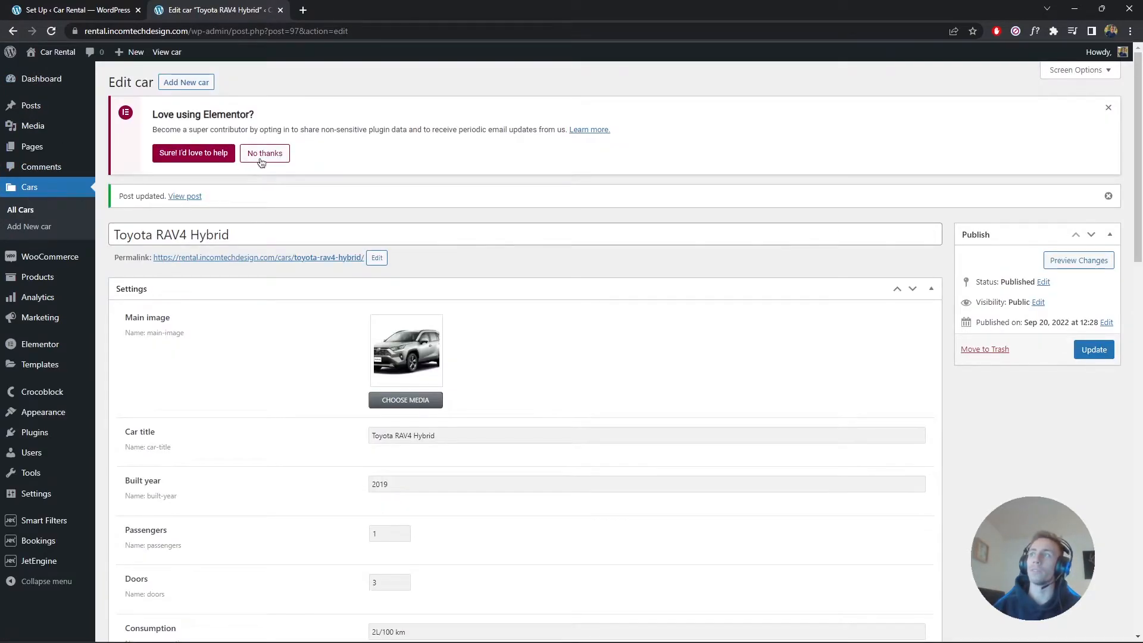
left_click(276, 154)
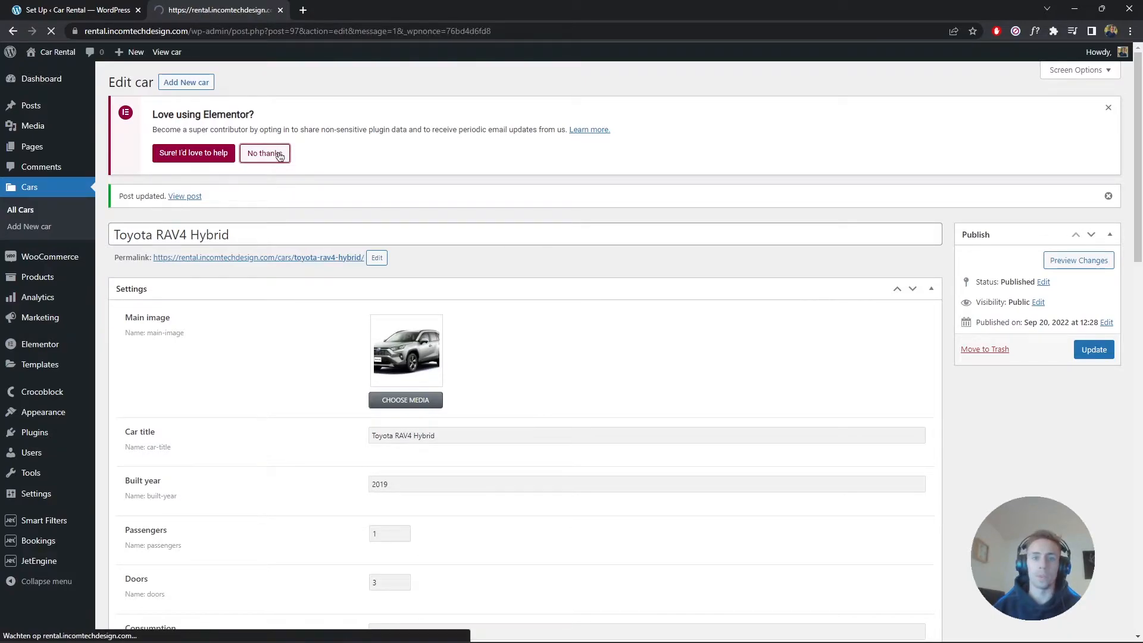
Open the Geely Vision GC7 for editing from the Cars list and go to its pricing settings
left_click(60, 187)
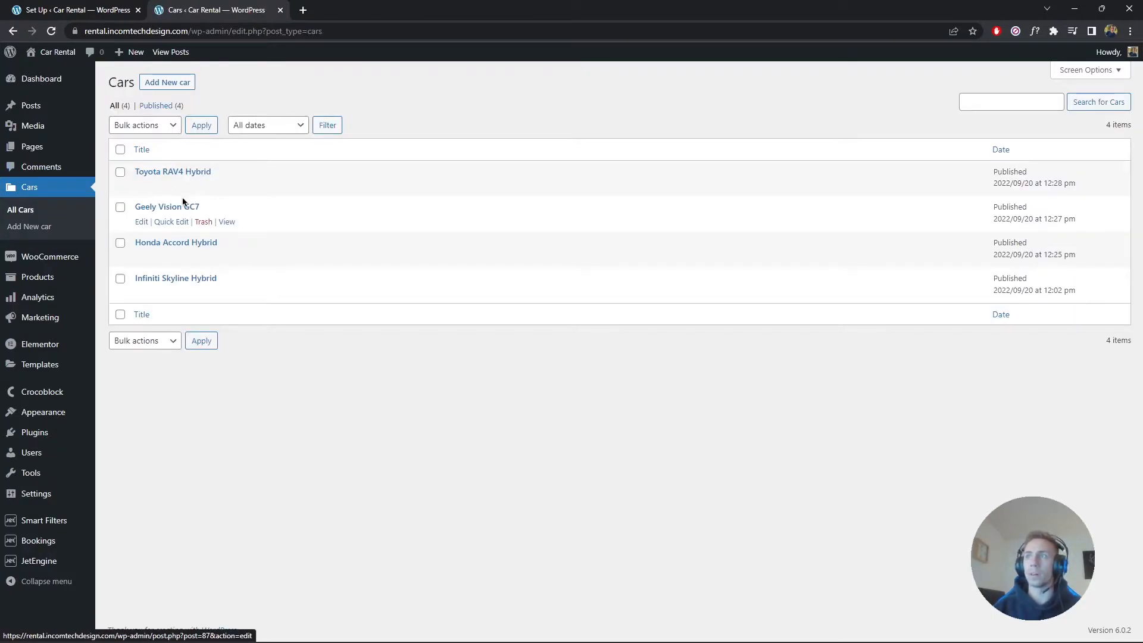
left_click(183, 206)
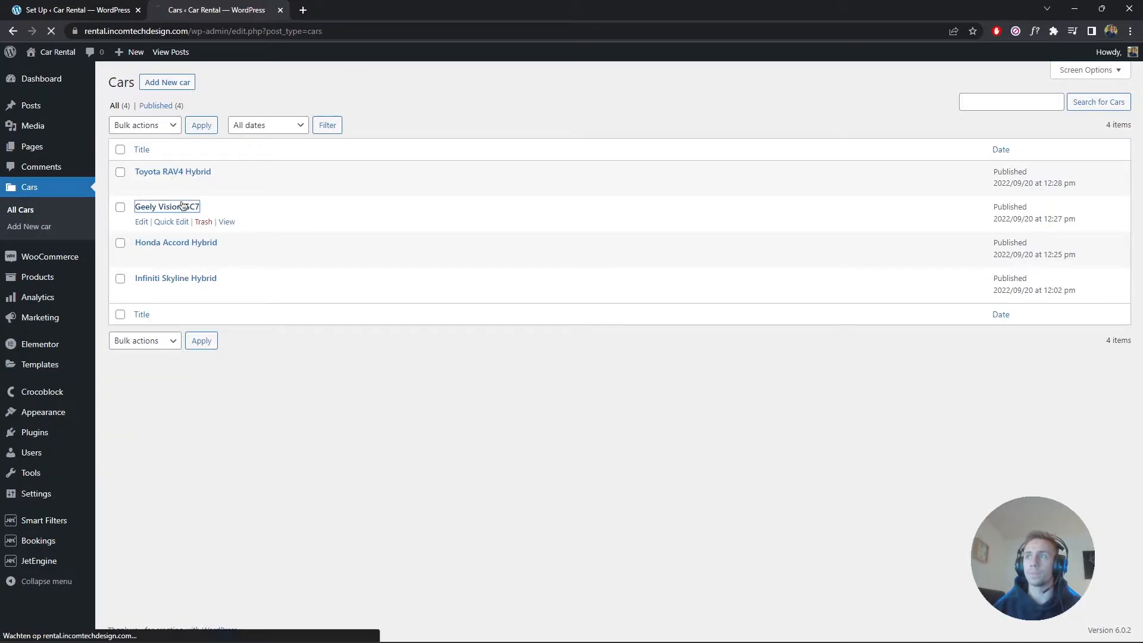
scroll(187, 231, "down", 15)
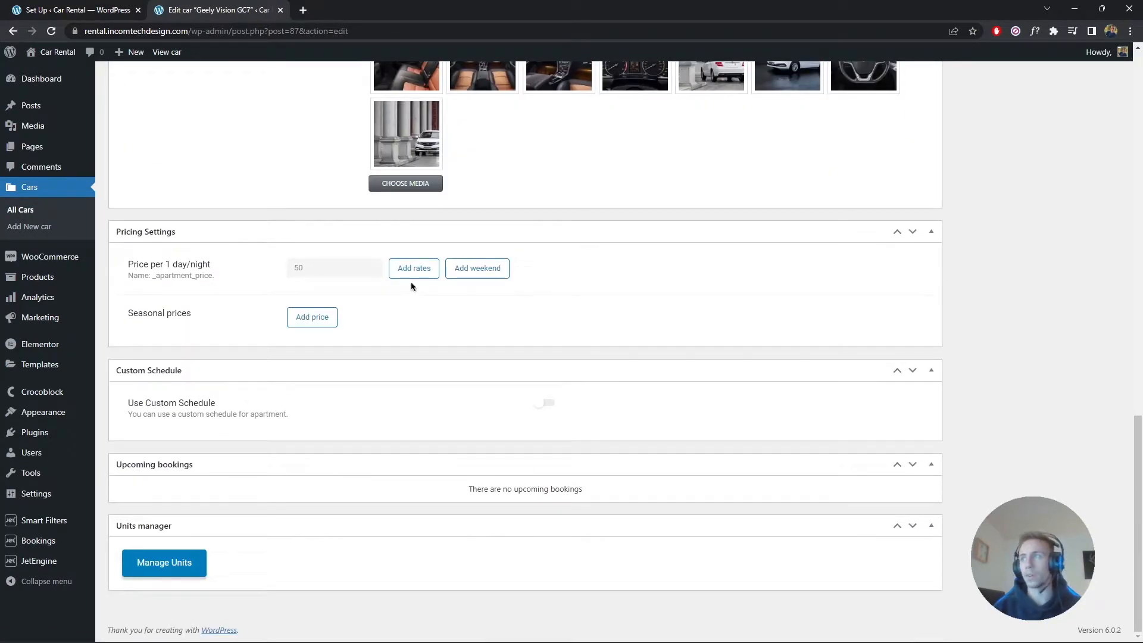
Try an advanced pricing rate of 20 per day/night from 7 days/nights, then delete it and close the rates setup
left_click(413, 269)
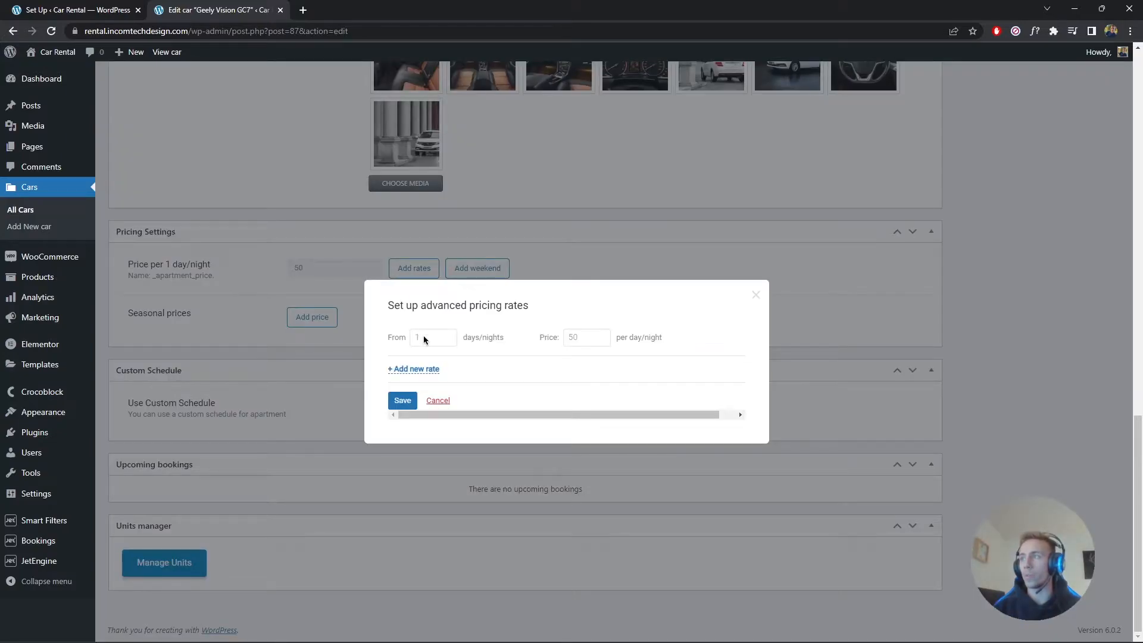
left_click(415, 369)
left_click(433, 355)
double_click(432, 353)
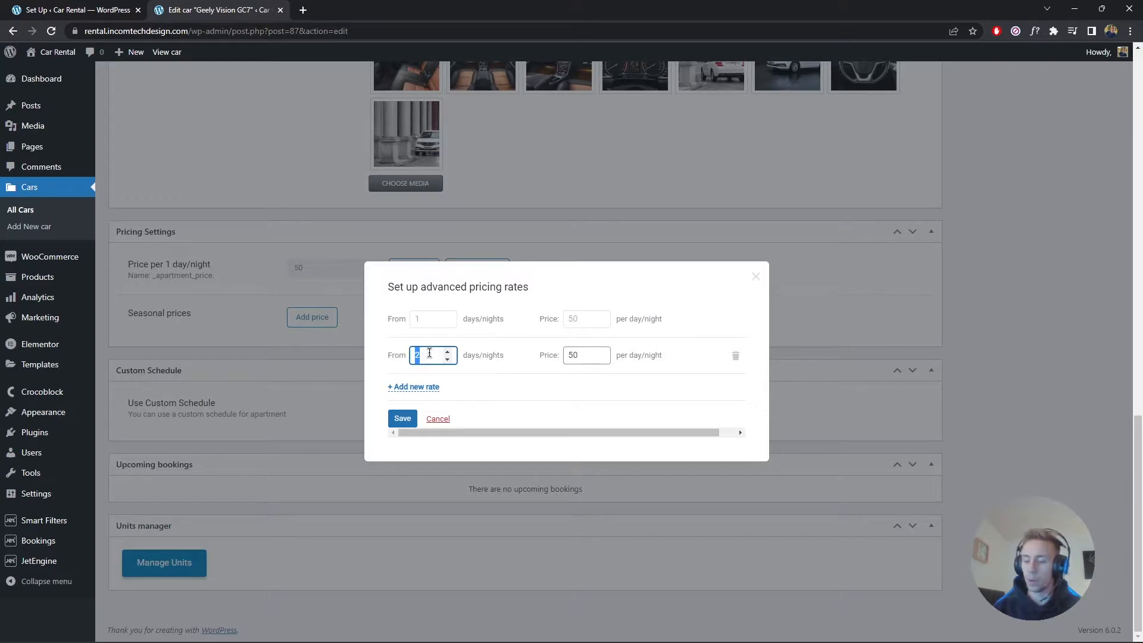
type("7")
key("Tab")
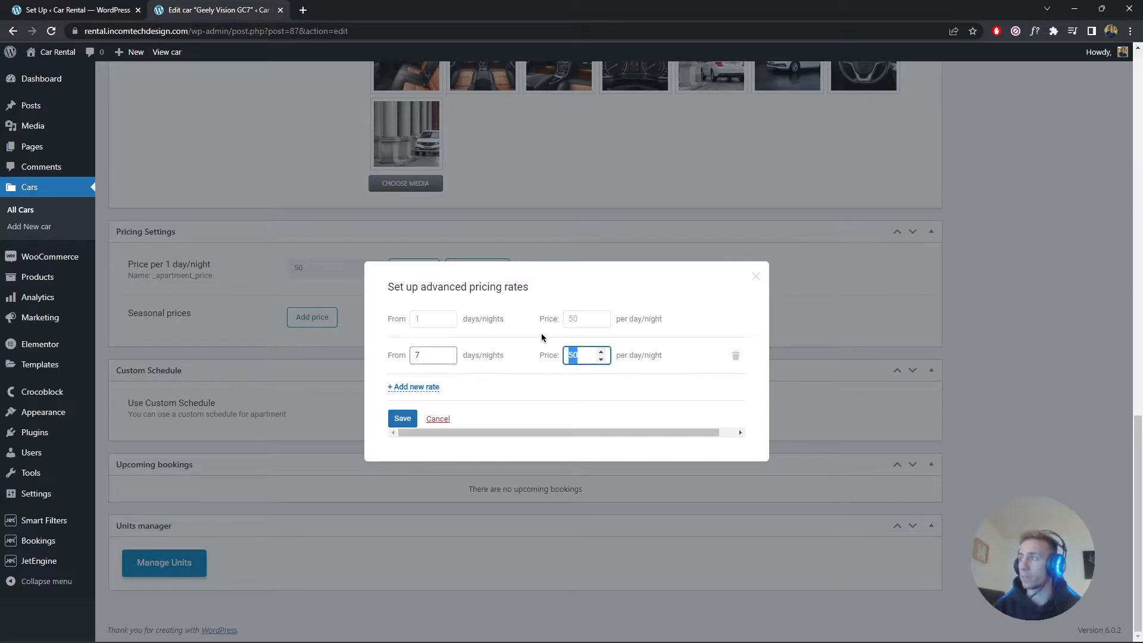
type("20")
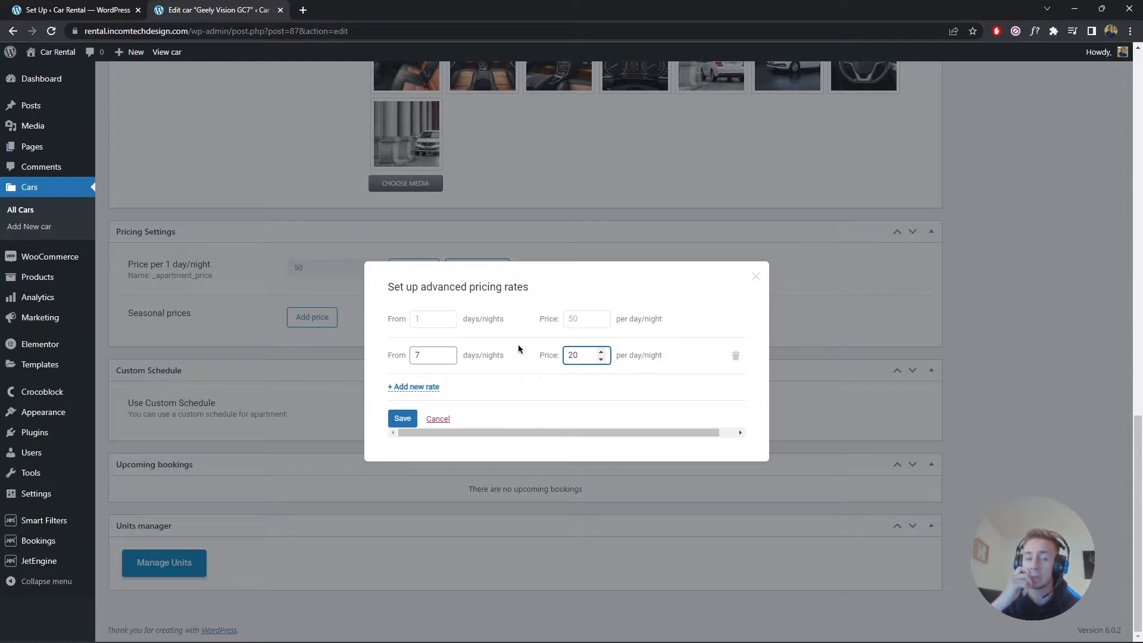
left_click(736, 356)
left_click(620, 96)
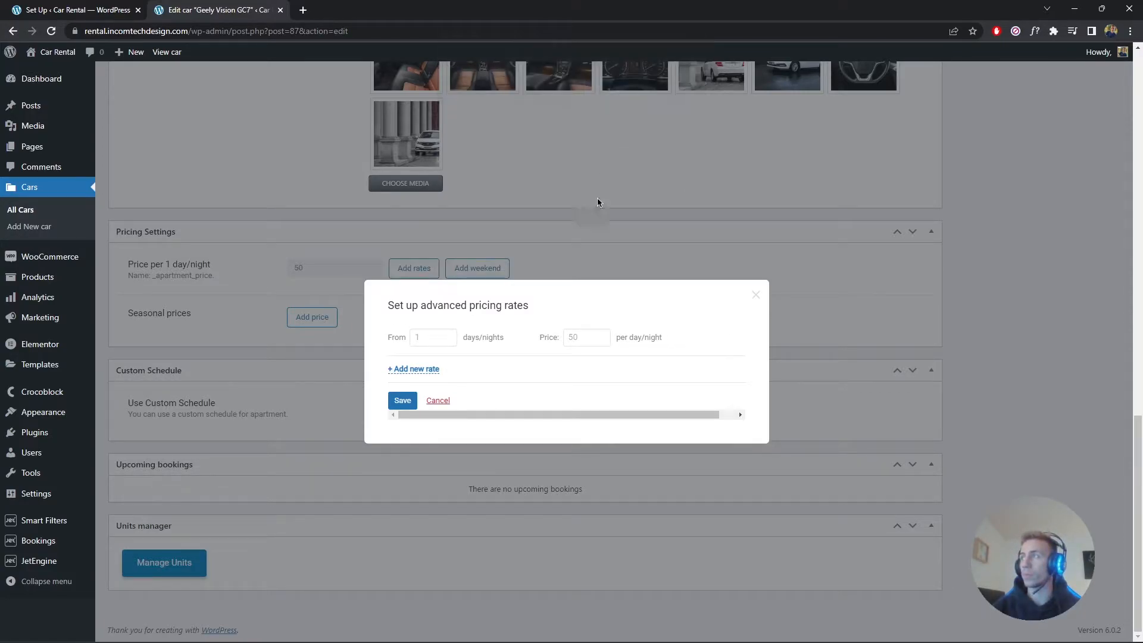
left_click(758, 295)
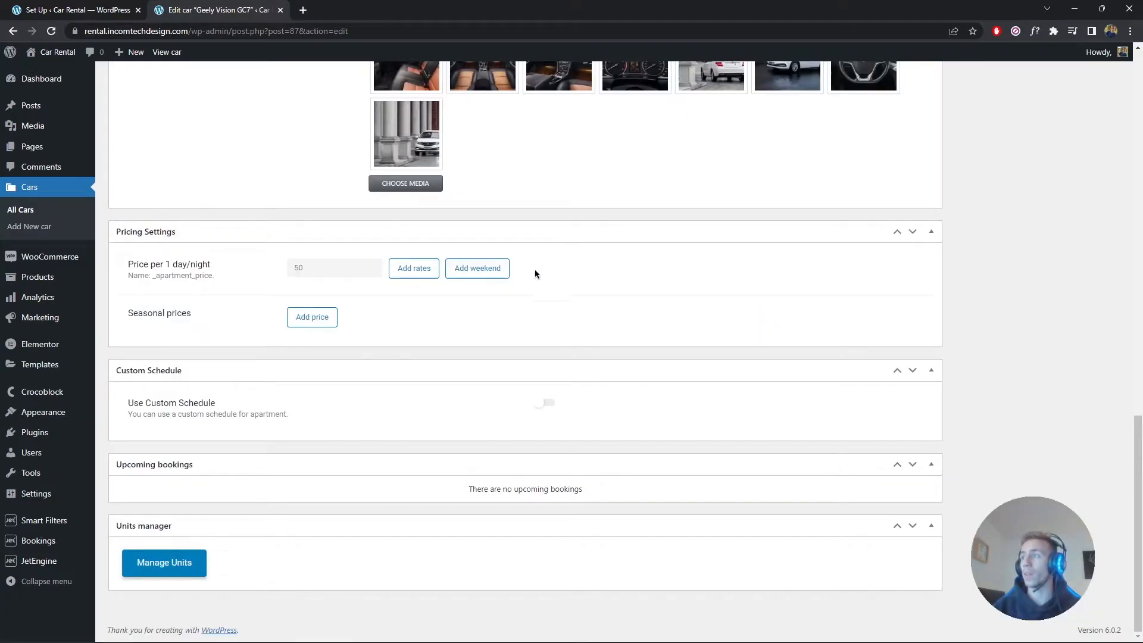
Try enabling a Sunday price in the weekend pricing, then switch it off and close the setup without saving
left_click(486, 274)
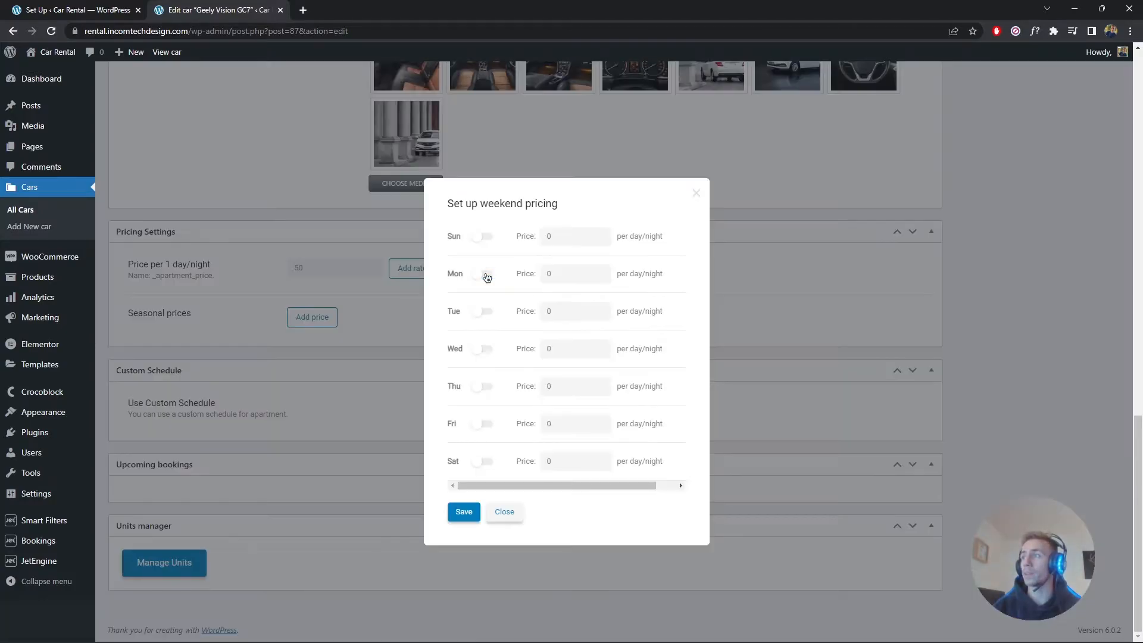
left_click(487, 237)
double_click(565, 242)
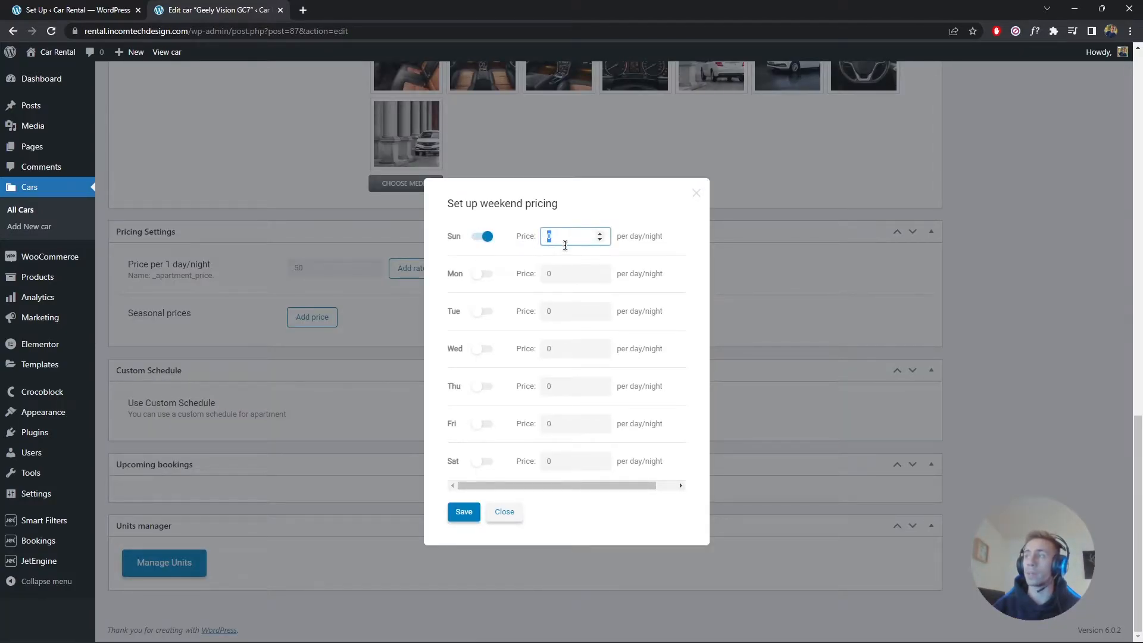
left_click(491, 237)
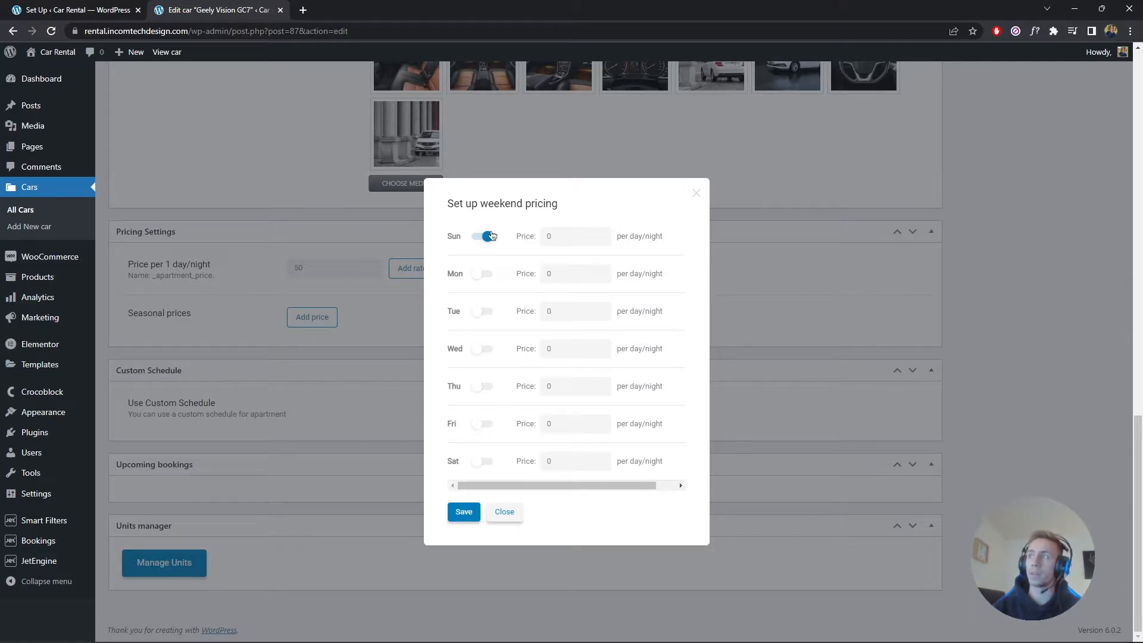
left_click(696, 194)
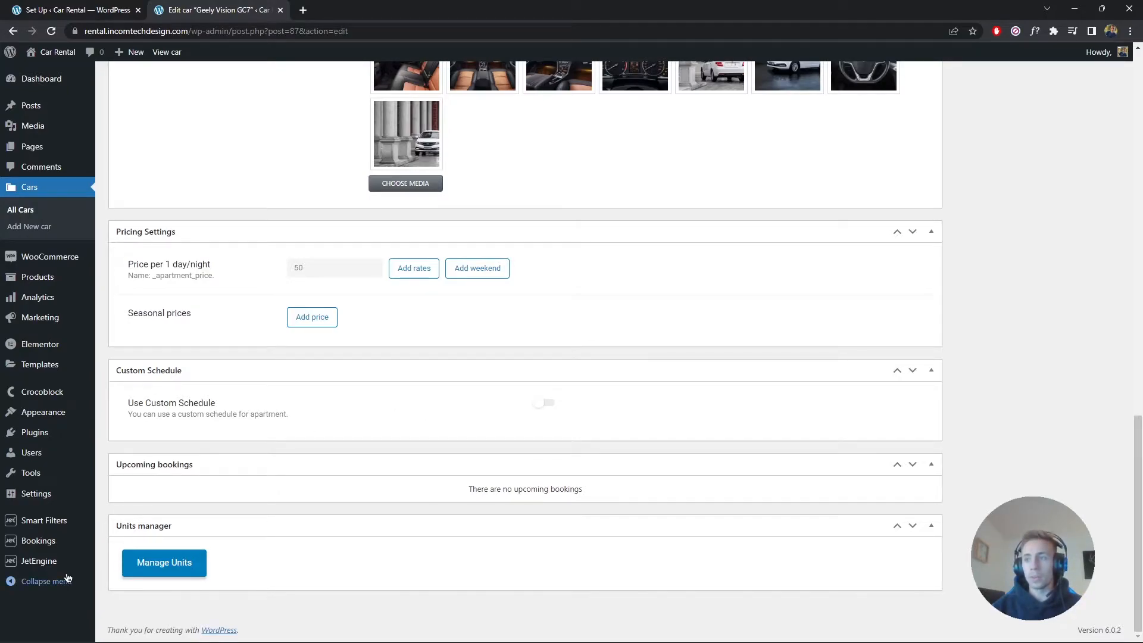
Open the JetEngine forms list and move the Single Page Booking Form with form ID 140 to the trash
mouse_move(67, 558)
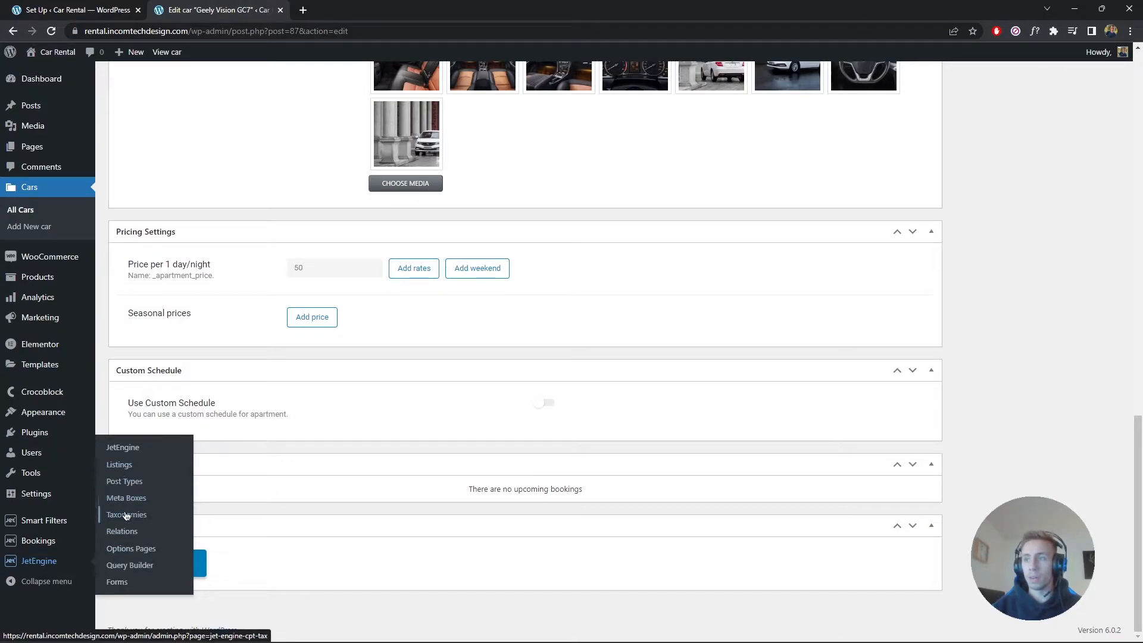
left_click(117, 582)
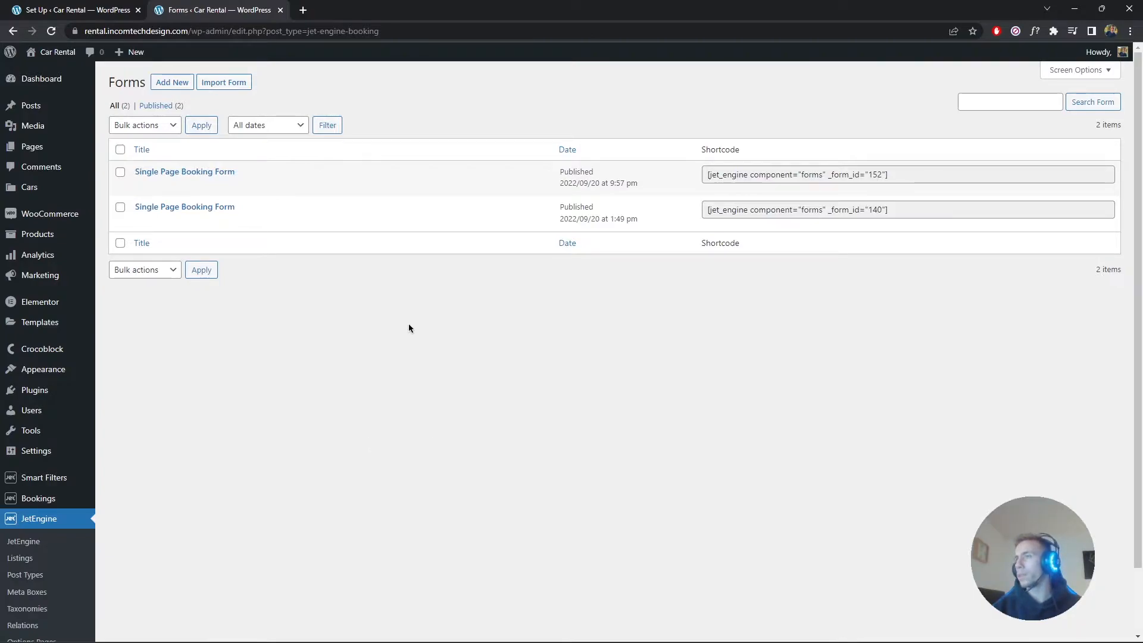
left_click(262, 223)
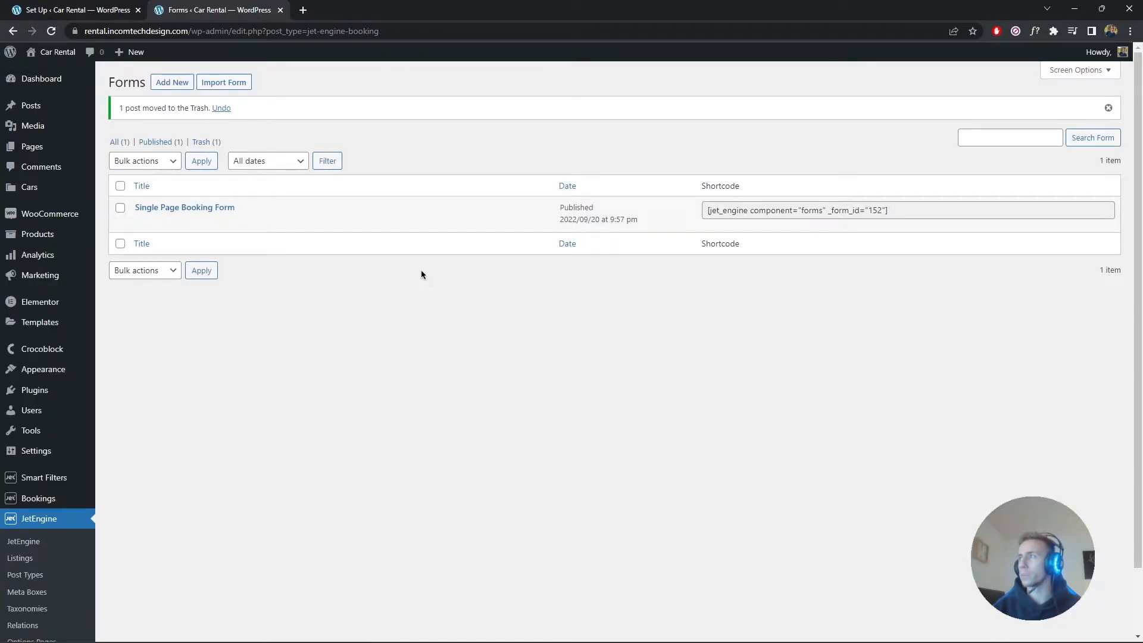
Open the remaining Single Page Booking Form for editing and review its fields, post-submit actions and messages
left_click(201, 214)
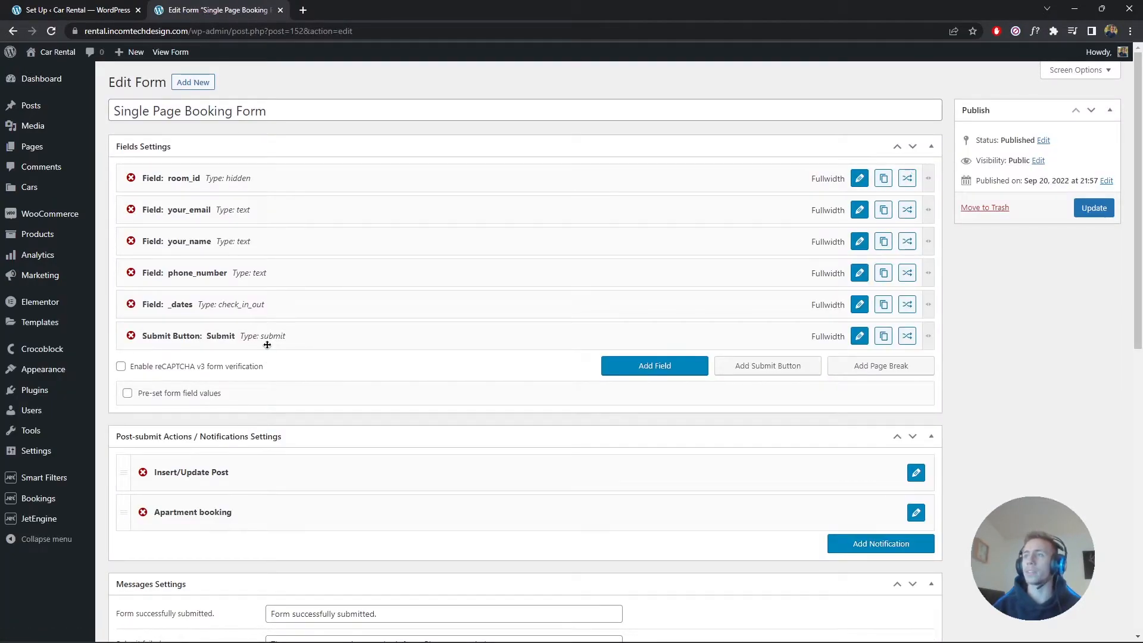
scroll(267, 344, "down", 3)
scroll(266, 333, "up", 3)
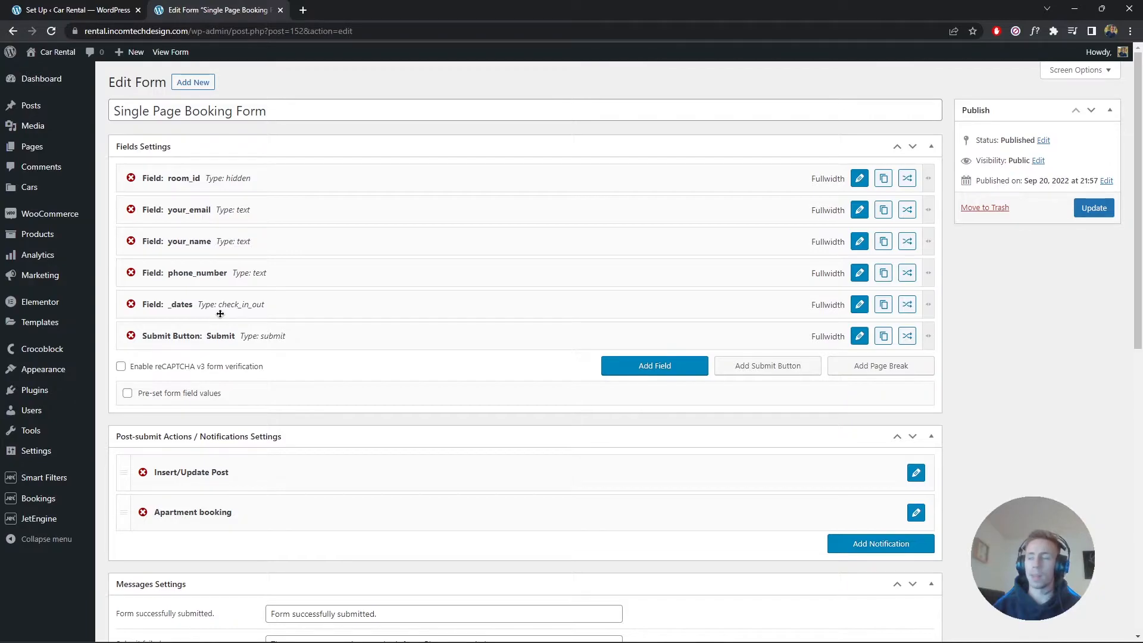
scroll(220, 313, "down", 9)
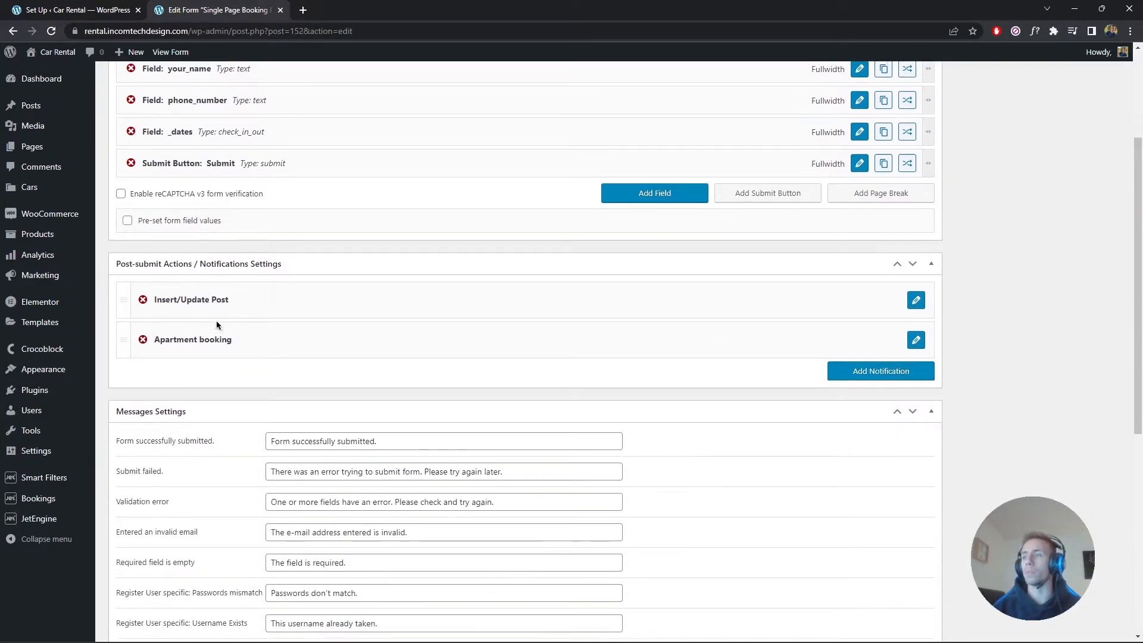
scroll(215, 321, "up", 9)
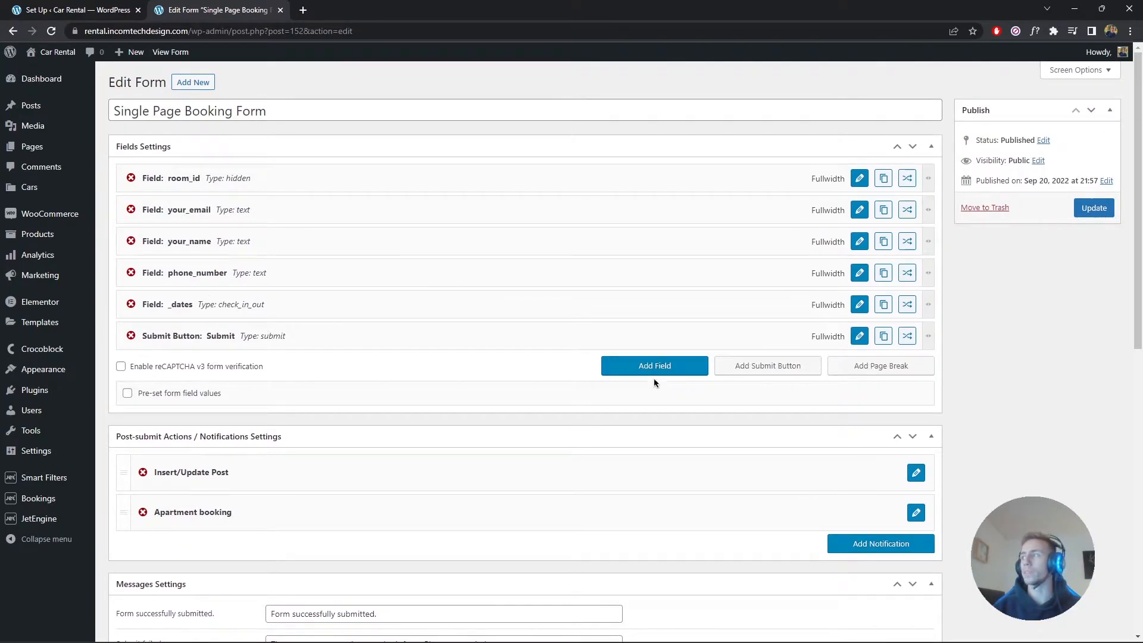
Add a new field to the Single Page Booking Form and set its type to Heading
left_click(654, 373)
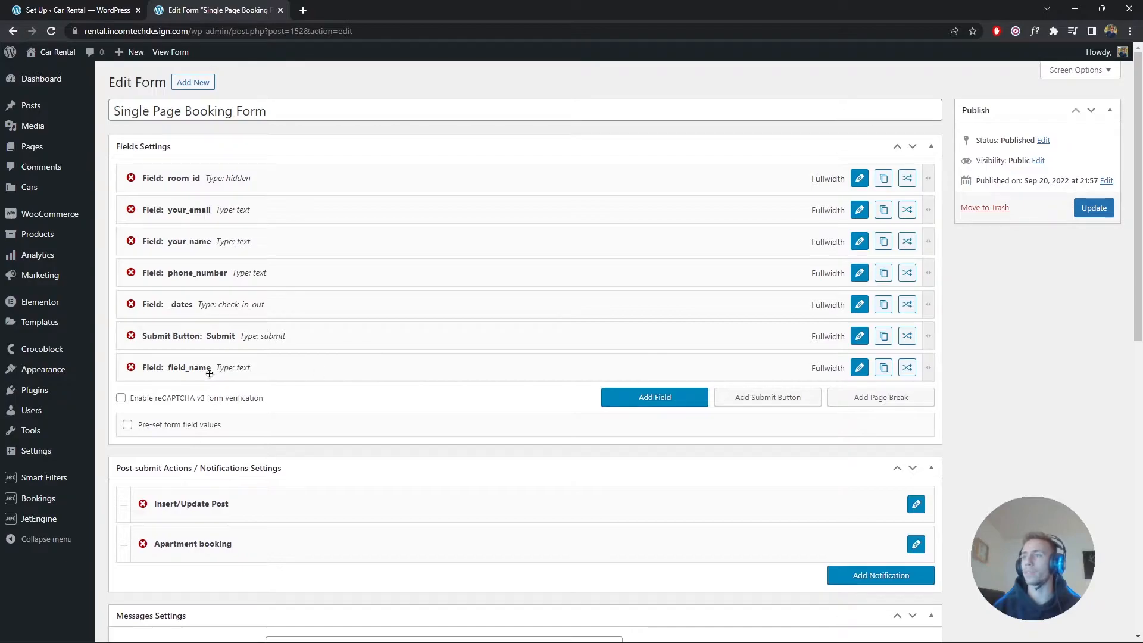
left_click(861, 370)
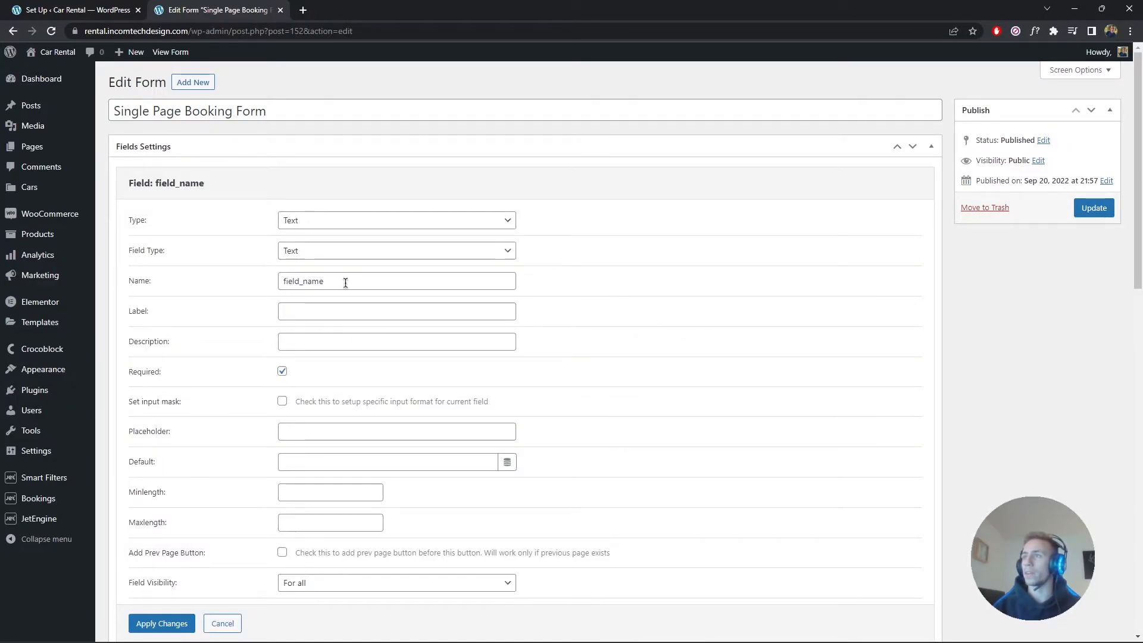
left_click_drag(369, 281, 253, 279)
left_click_drag(396, 278, 244, 277)
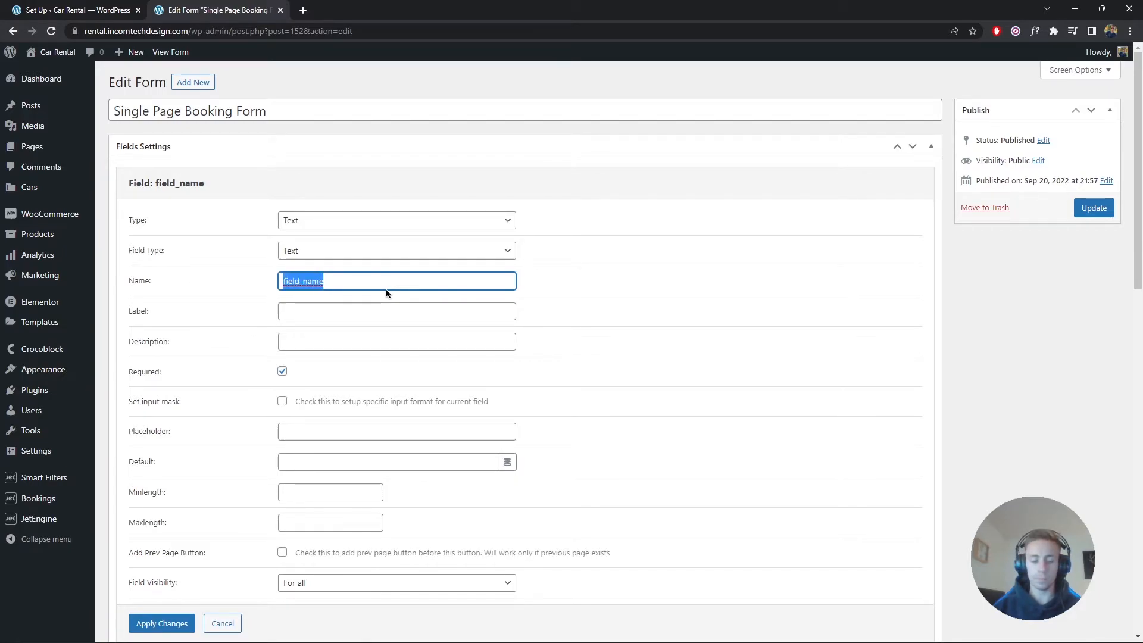
left_click(354, 256)
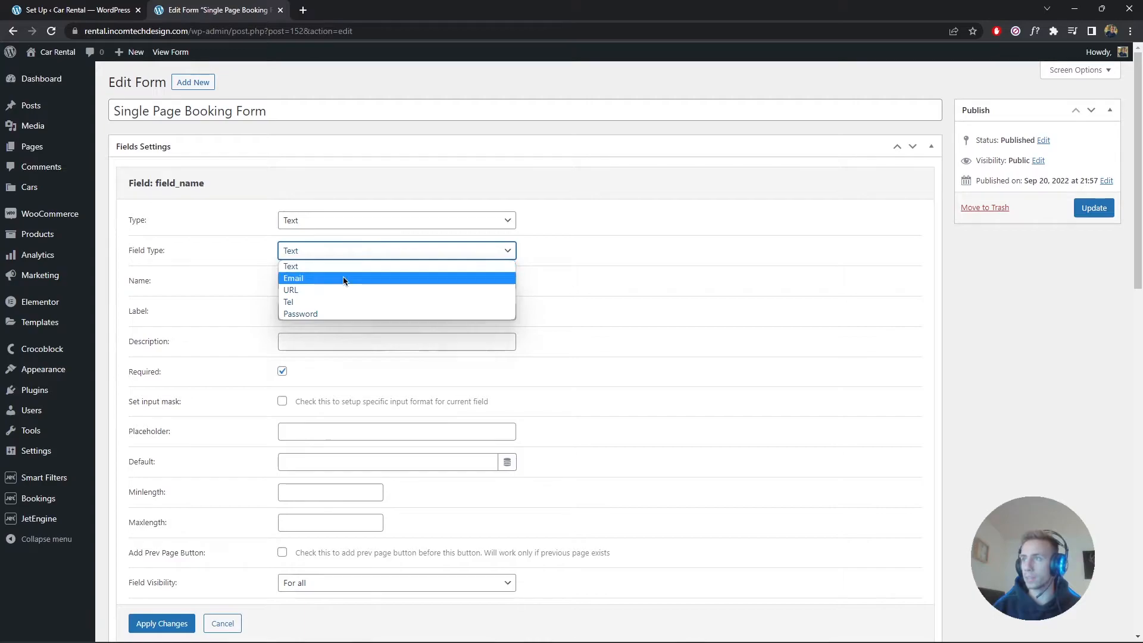
left_click(341, 223)
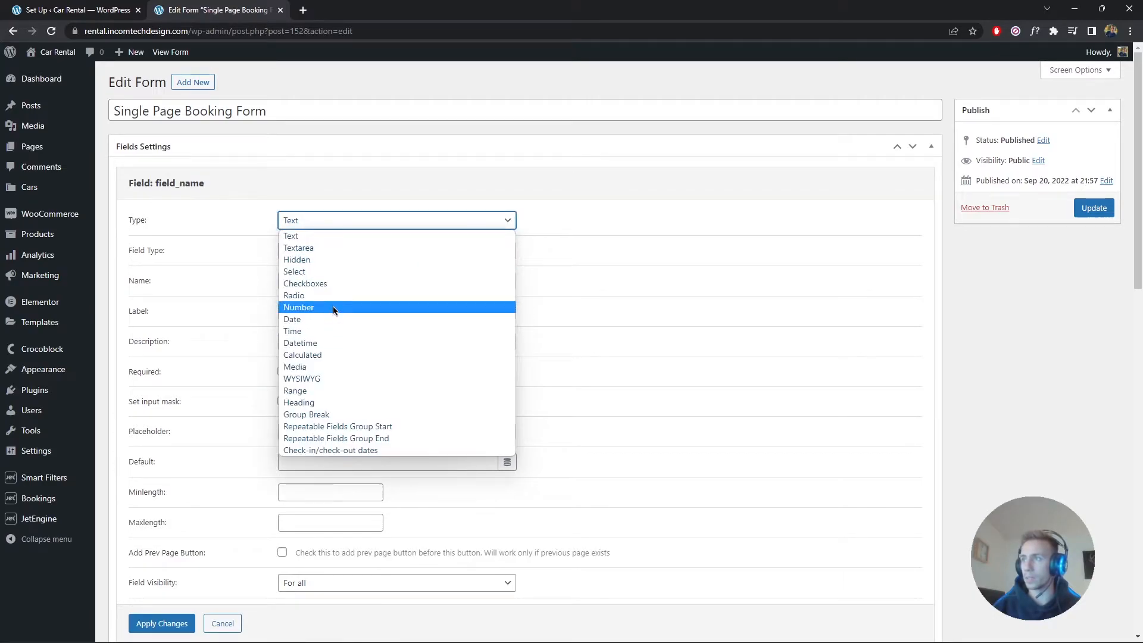
left_click(330, 400)
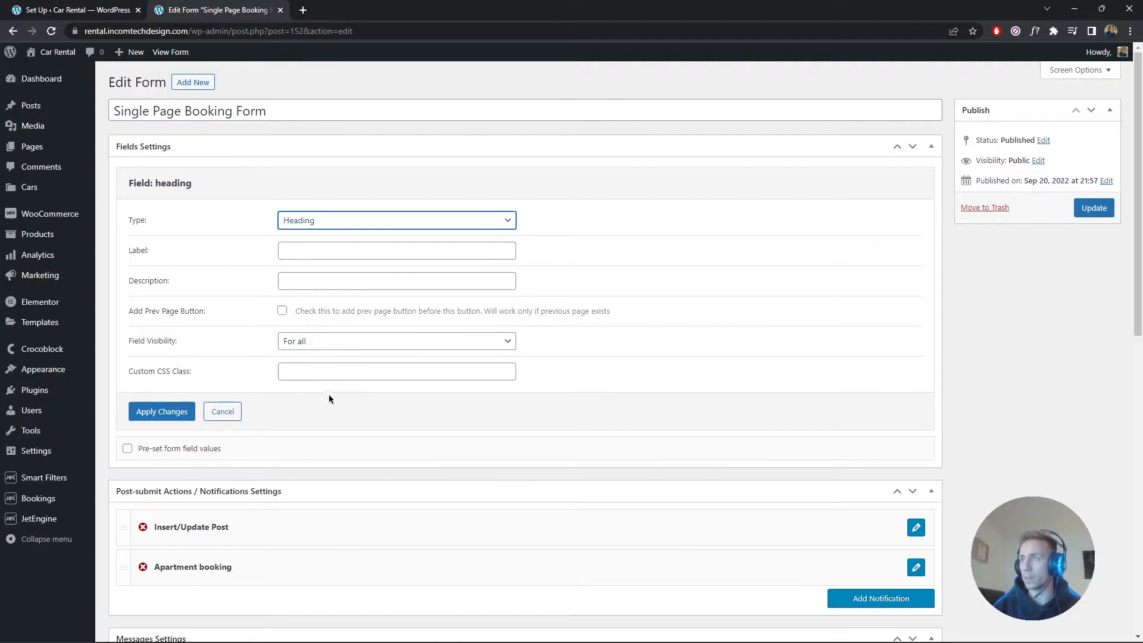
Label the heading field "Reservation information", apply the changes, and move it directly below the room_id field
left_click(309, 257)
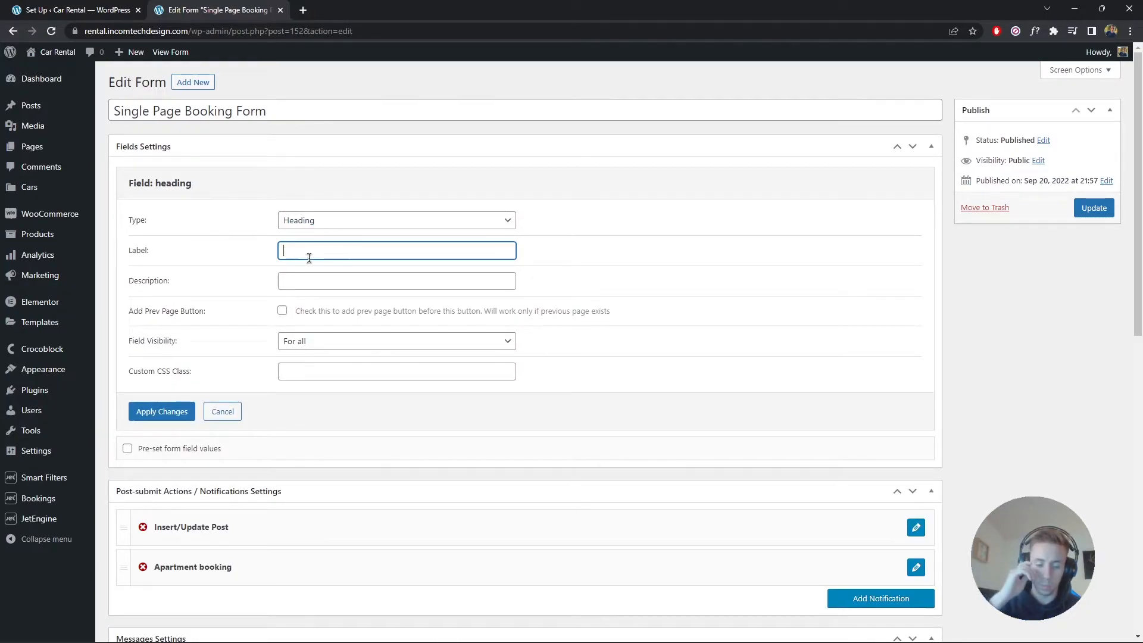
type("Reservation inform")
type("ation")
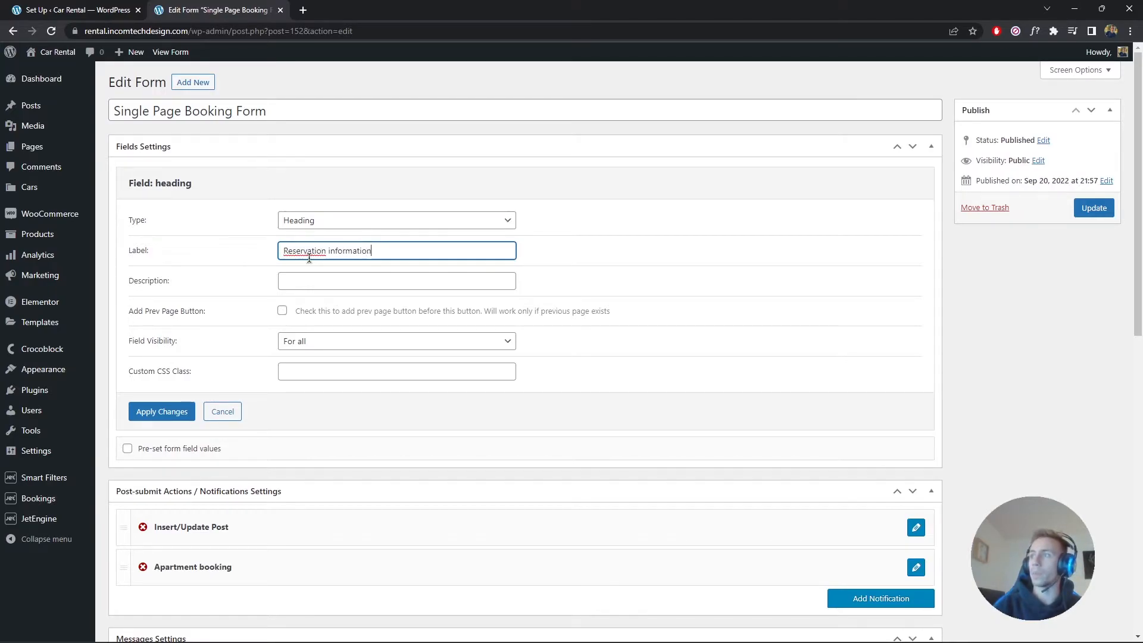
left_click(170, 416)
left_click_drag(260, 367, 259, 216)
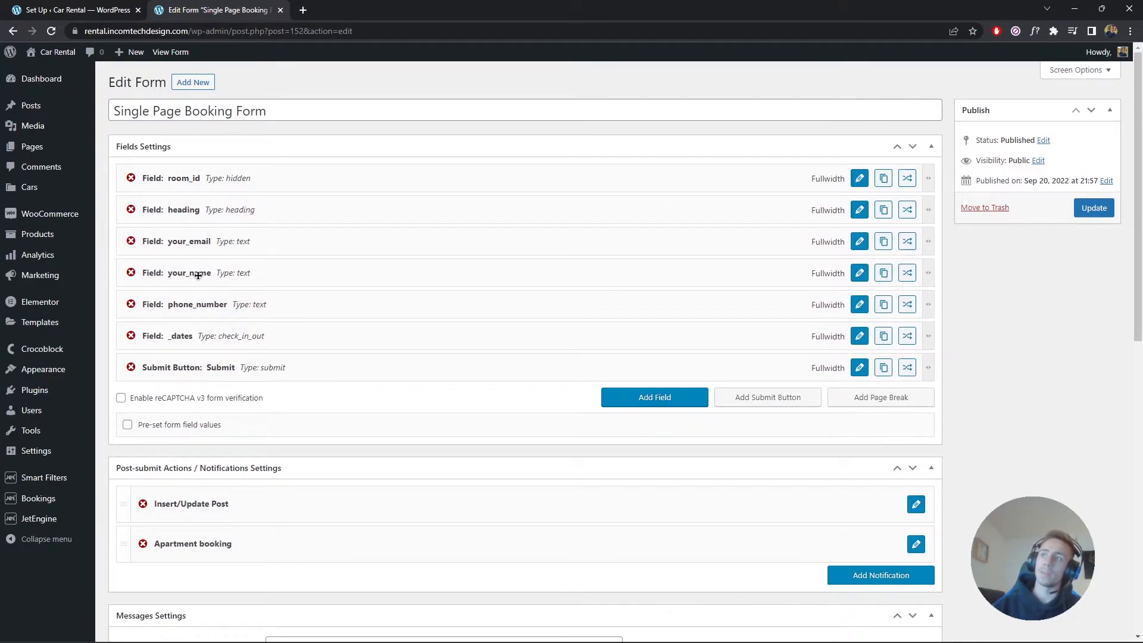
Change the name of the your_name text field to first_name
left_click(860, 273)
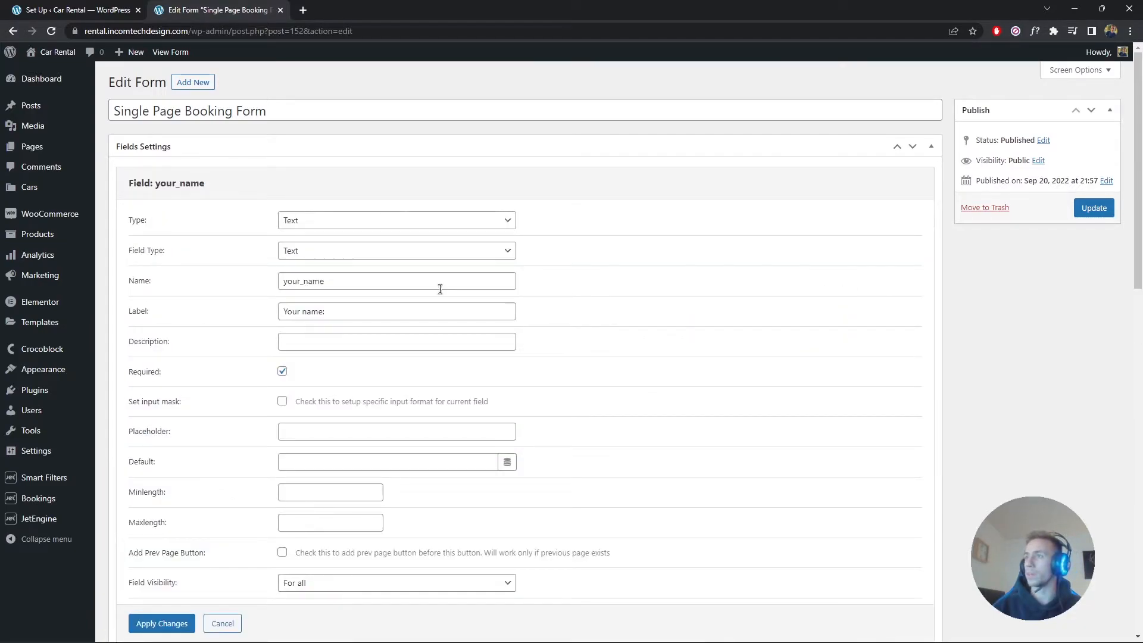
double_click(291, 280)
left_click(290, 279)
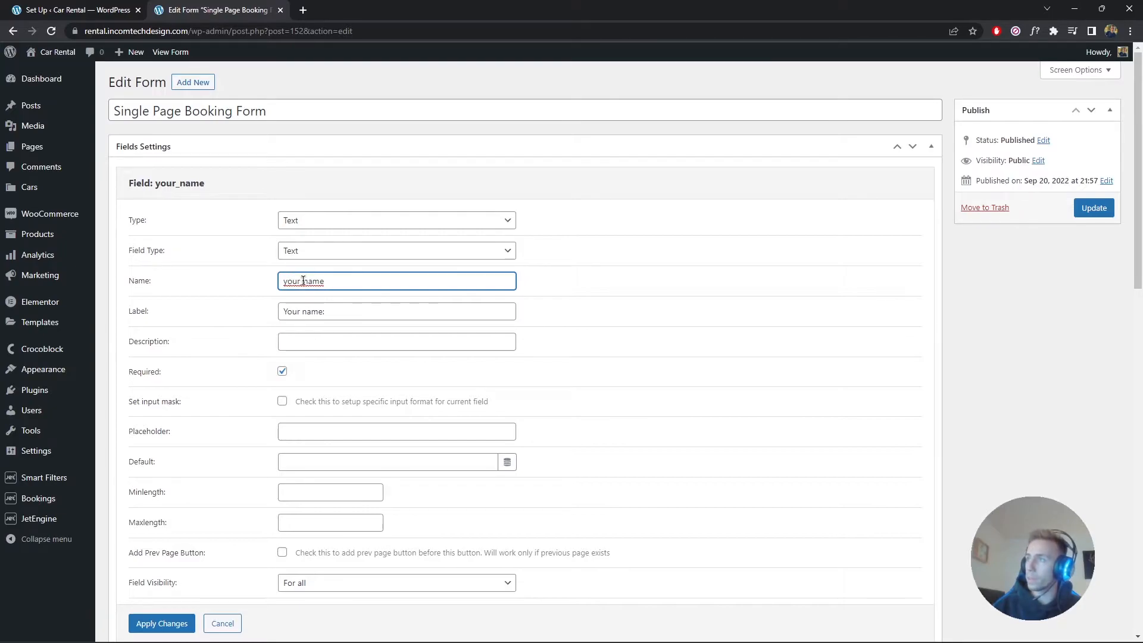
left_click_drag(297, 281, 259, 284)
type("first")
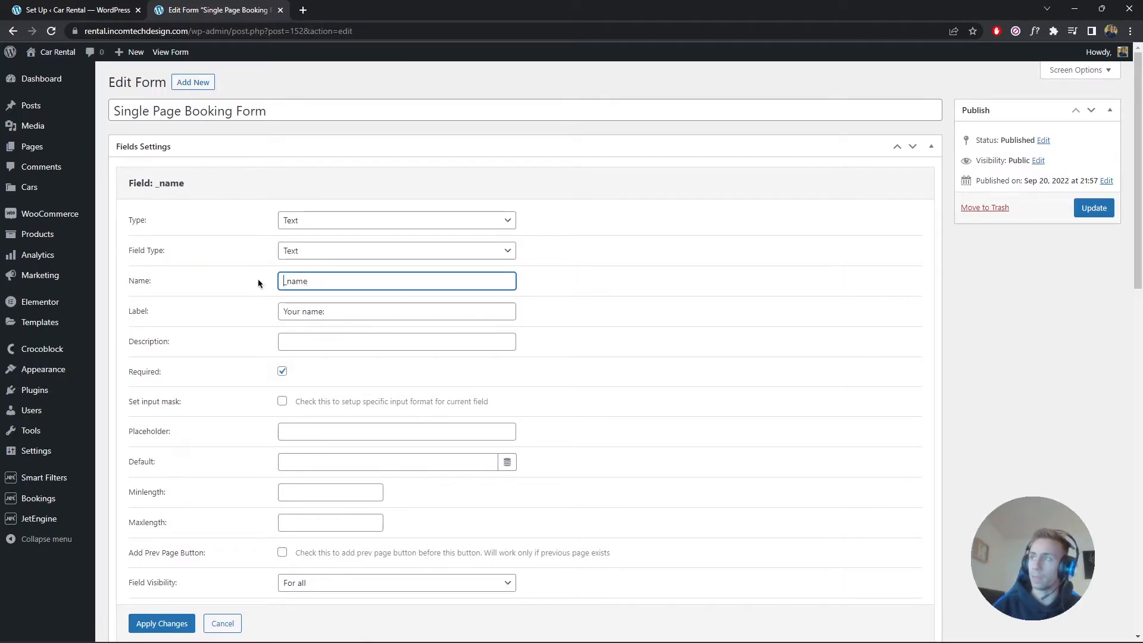
Change the first_name field's label to "First name:" and apply the changes
left_click(286, 309)
double_click(286, 309)
key("BackSpace")
type("First")
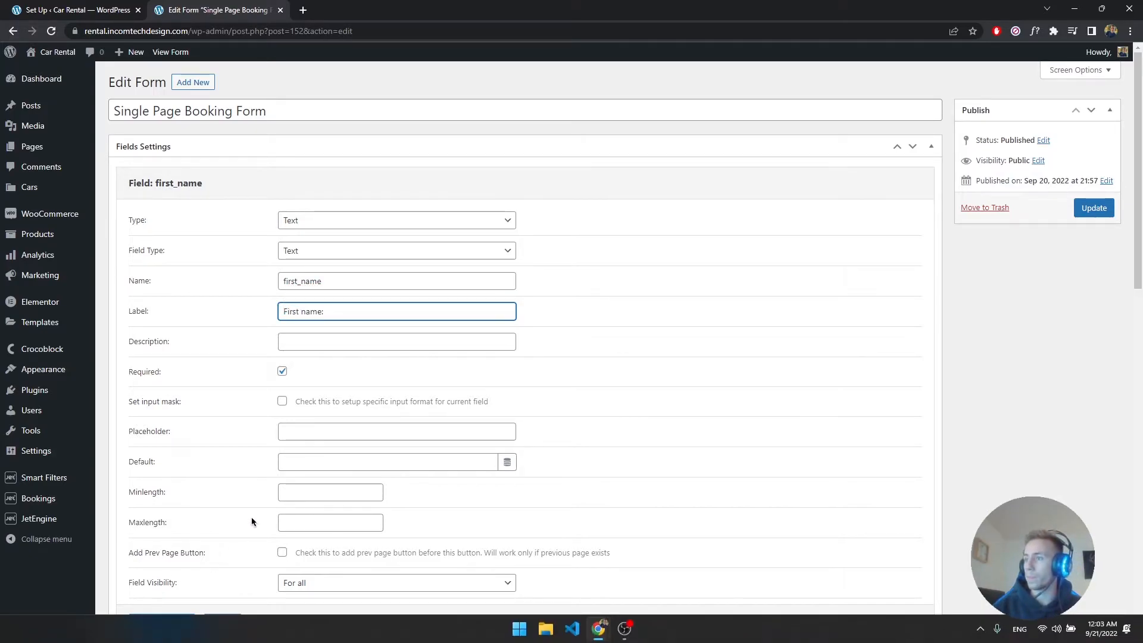
scroll(253, 520, "down", 5)
left_click(161, 355)
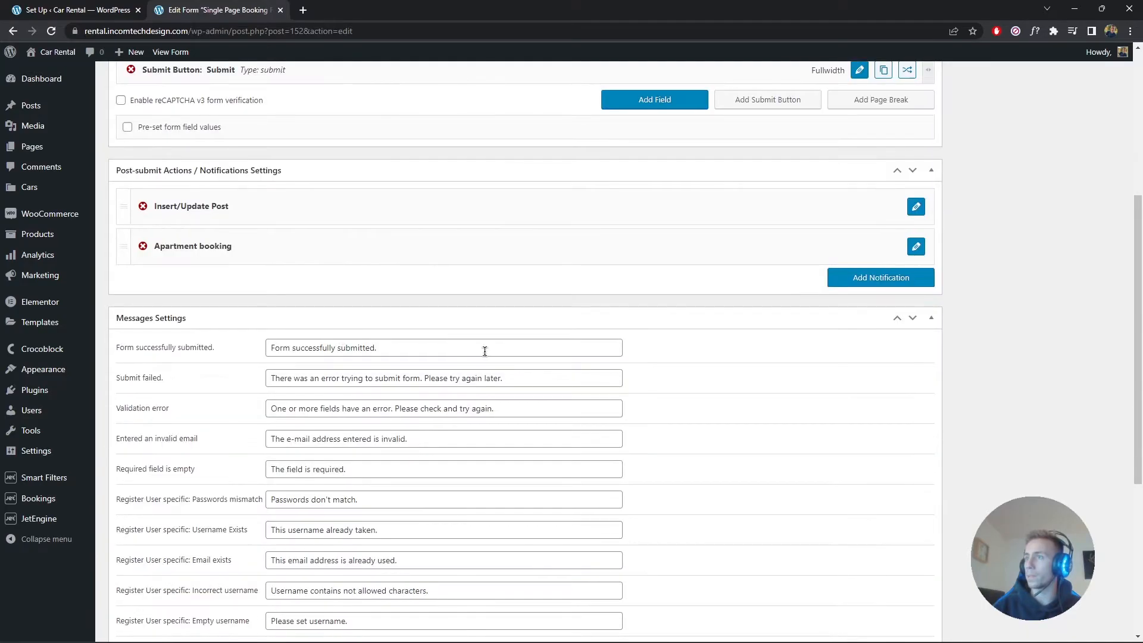
Resize the first_name field to 1/2 width and place a duplicate of it beside it in the same row
scroll(484, 349, "up", 5)
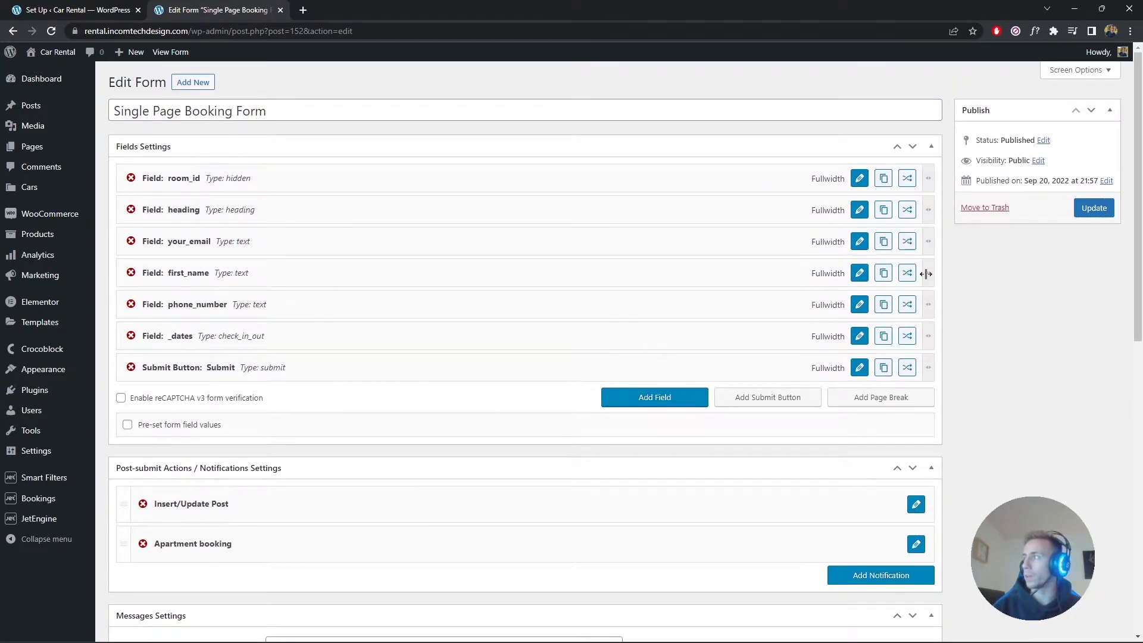
left_click_drag(925, 274, 516, 263)
left_click(472, 275)
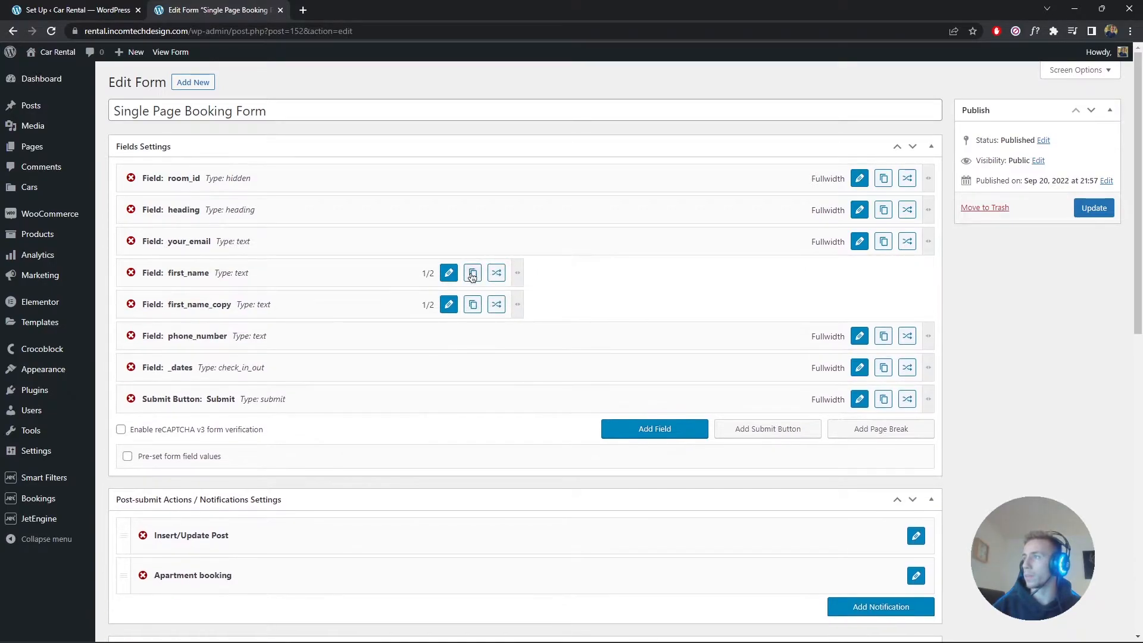
left_click_drag(373, 304, 755, 273)
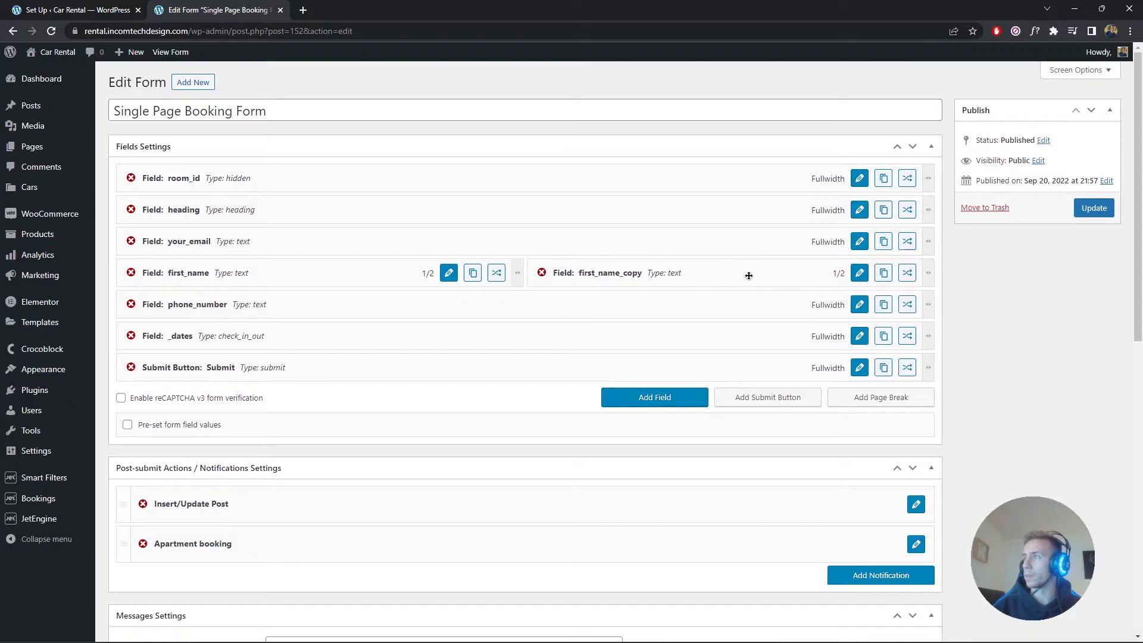
Rename the first_name_copy field to last_name, label it "Last name:", and apply the changes
left_click(859, 273)
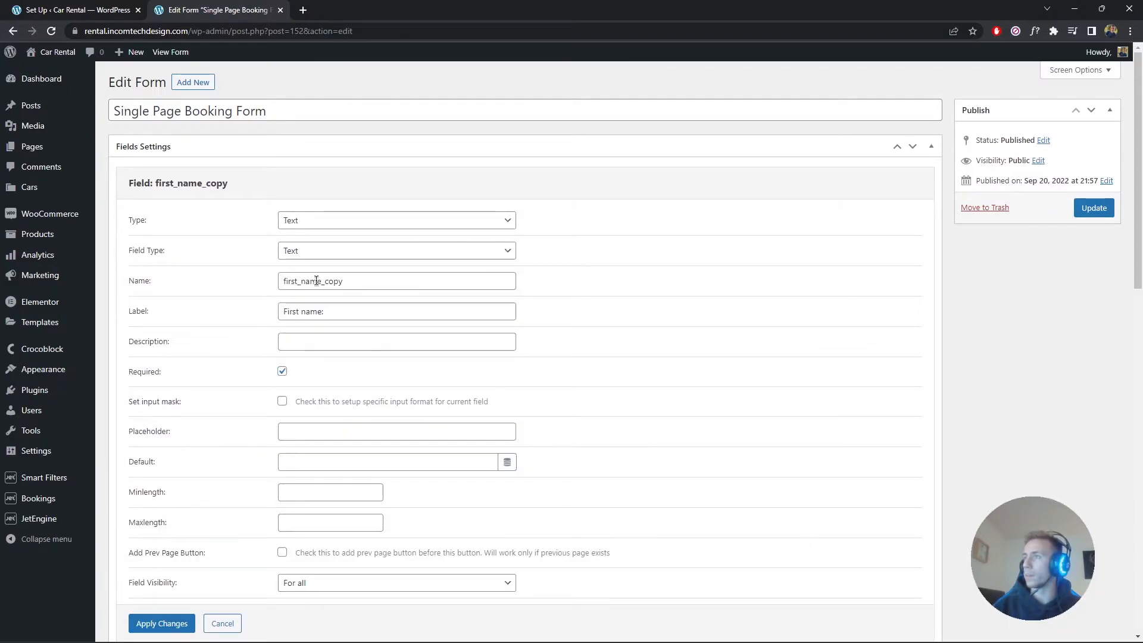
left_click_drag(371, 284, 262, 289)
type("last_name")
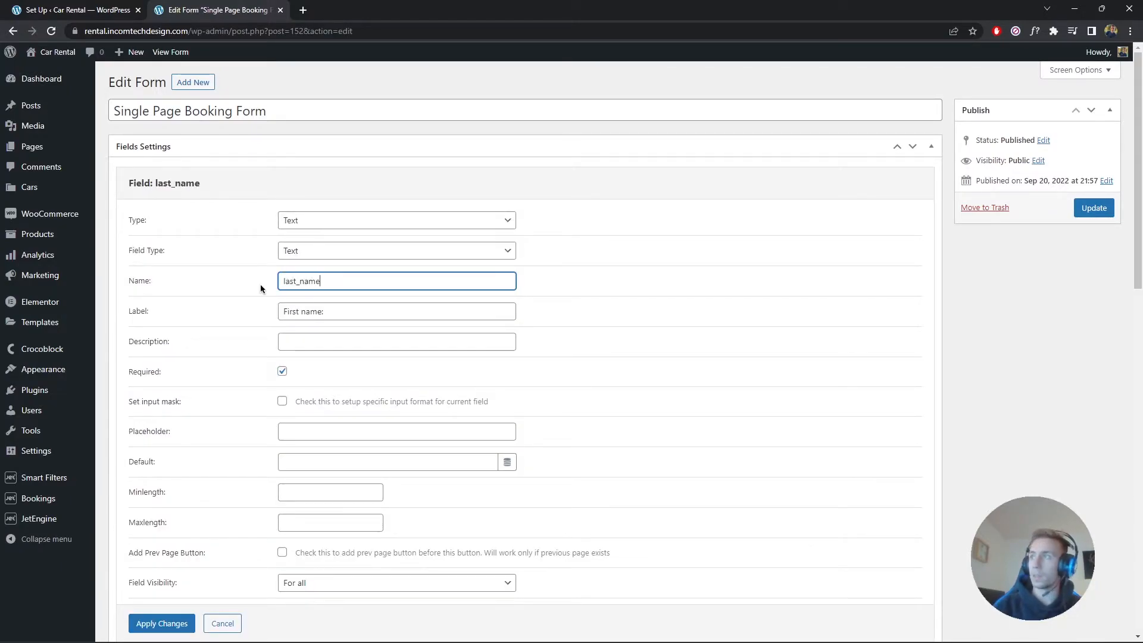
key("Tab")
type("Last name:")
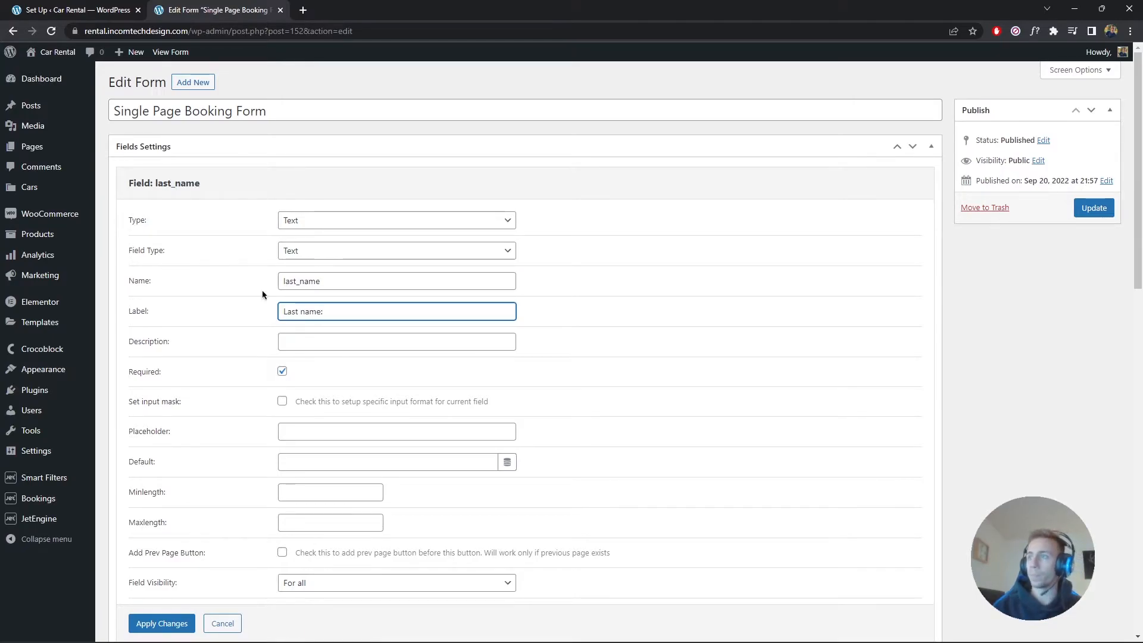
left_click(174, 625)
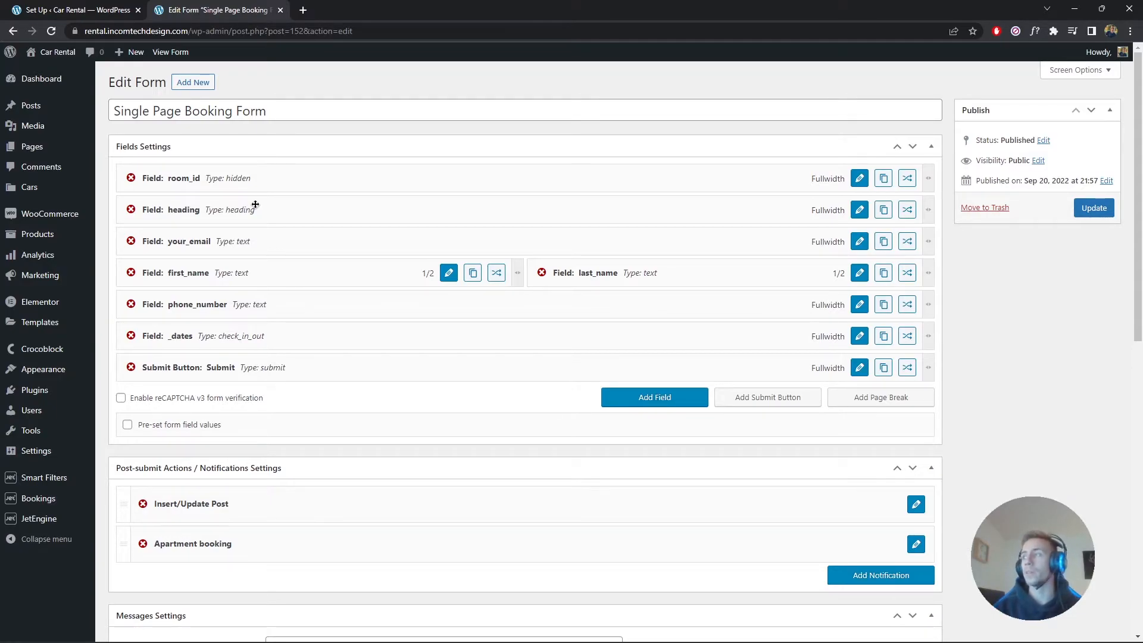
Add a new field to the booking form and set its type to Calculated
left_click(635, 402)
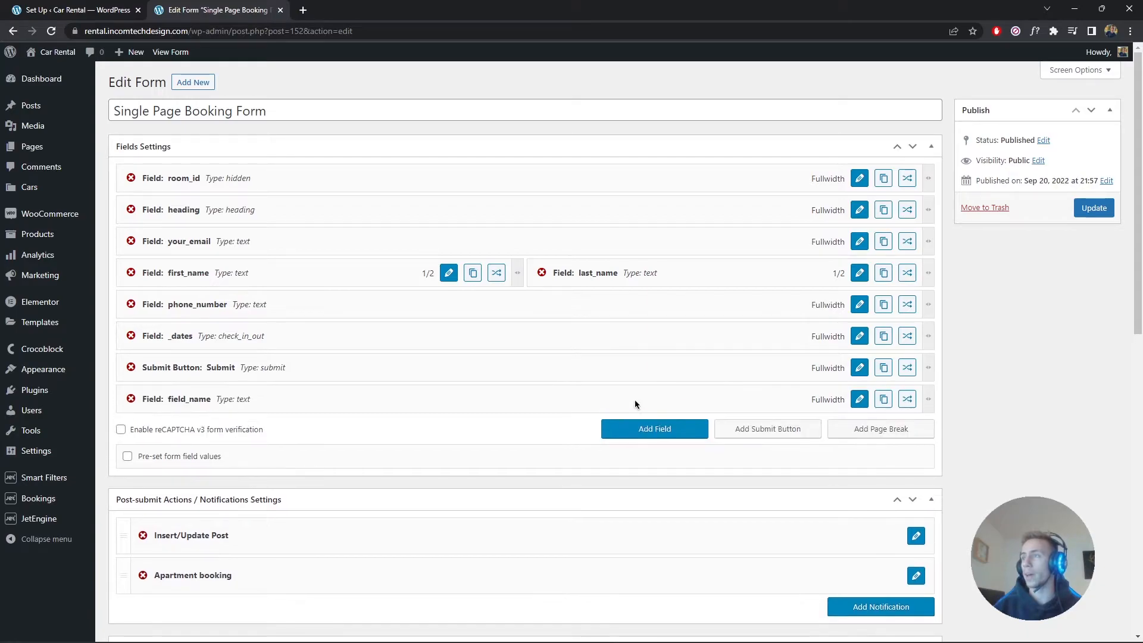
left_click(858, 400)
left_click(373, 250)
left_click(372, 251)
left_click(365, 221)
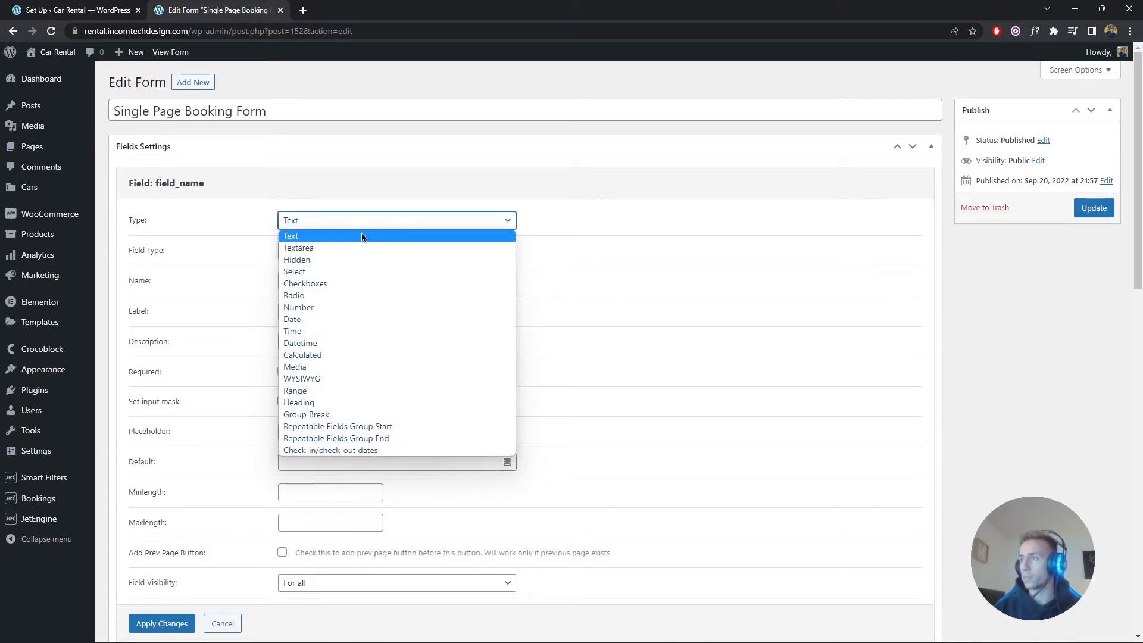
left_click(345, 354)
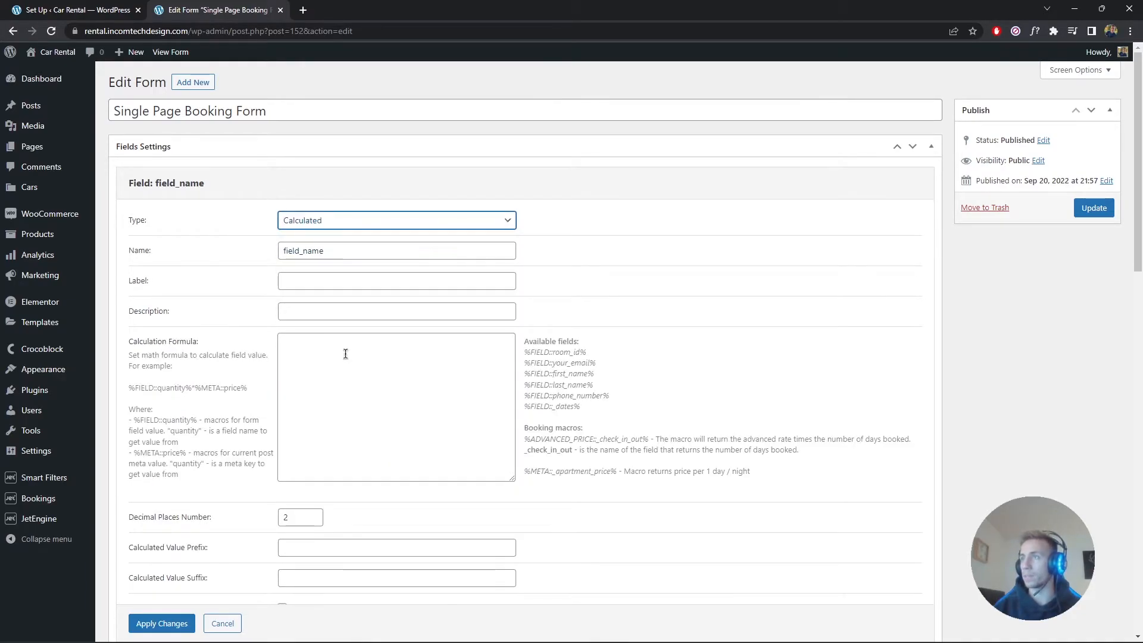
Set both the name and the label of the calculated field to "total"
left_click_drag(348, 251, 255, 253)
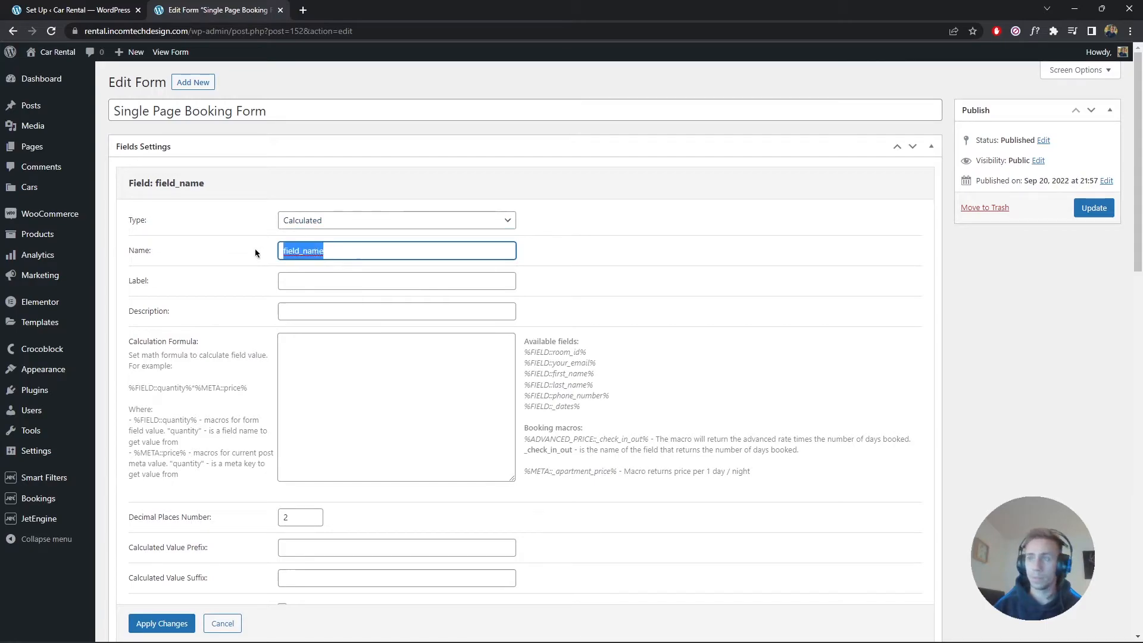
type("total")
key("Tab")
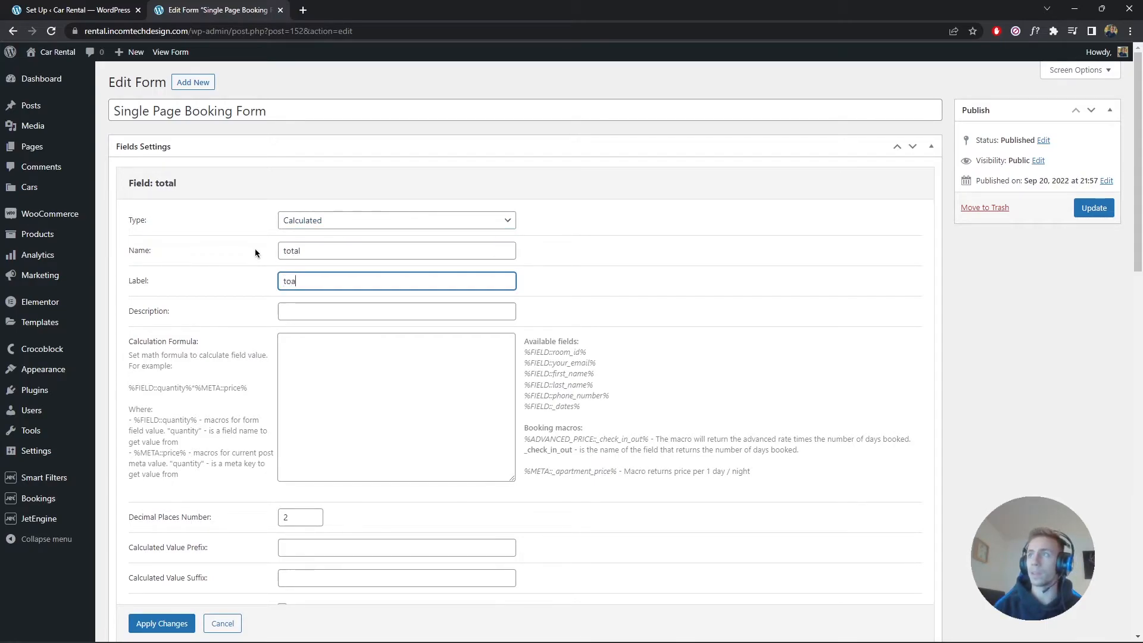
type("toat")
key("BackSpace")
key("BackSpace")
type("tal")
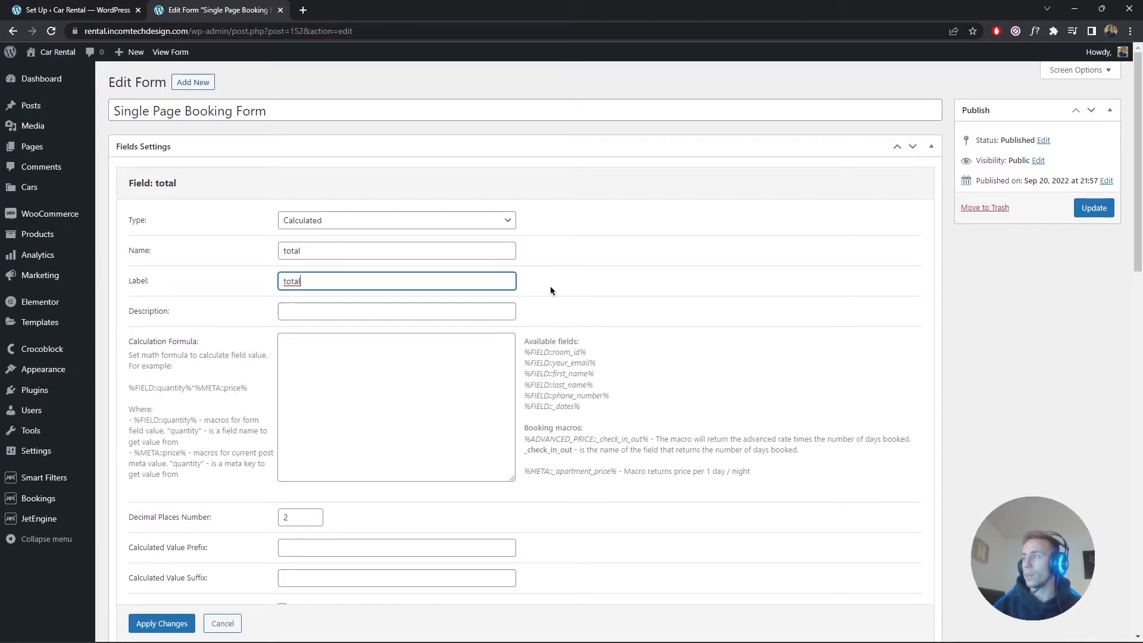
Copy the %FIELD::_dates% macro from the available fields into the total field's calculation formula
left_click(428, 345)
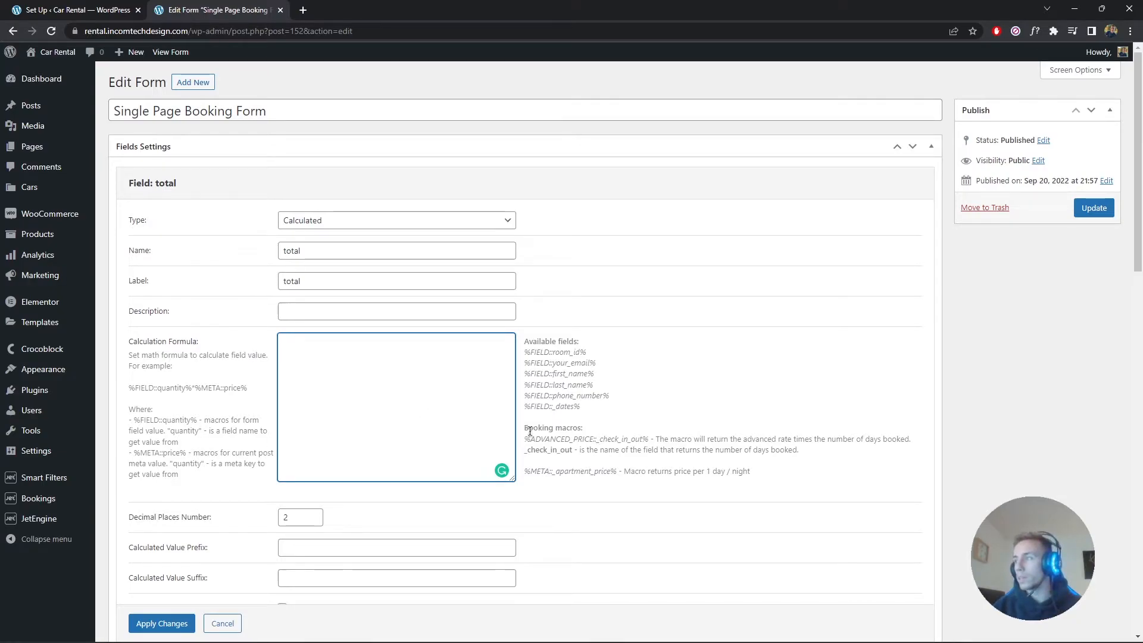
left_click_drag(581, 406, 524, 408)
key("ctrl+c")
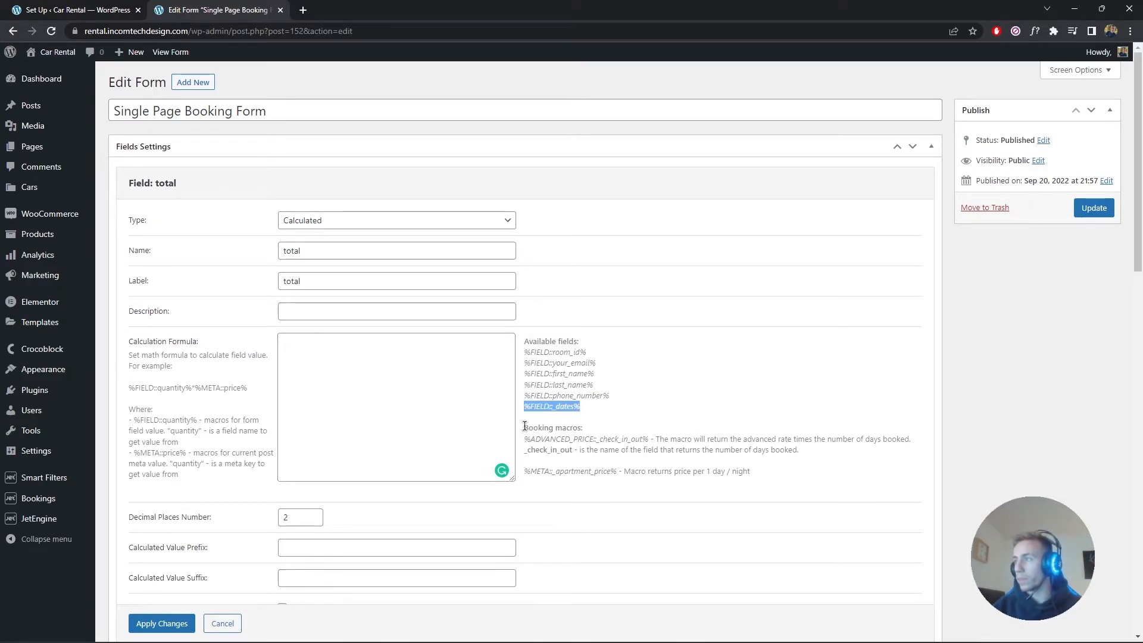
left_click(336, 383)
key("ctrl+v")
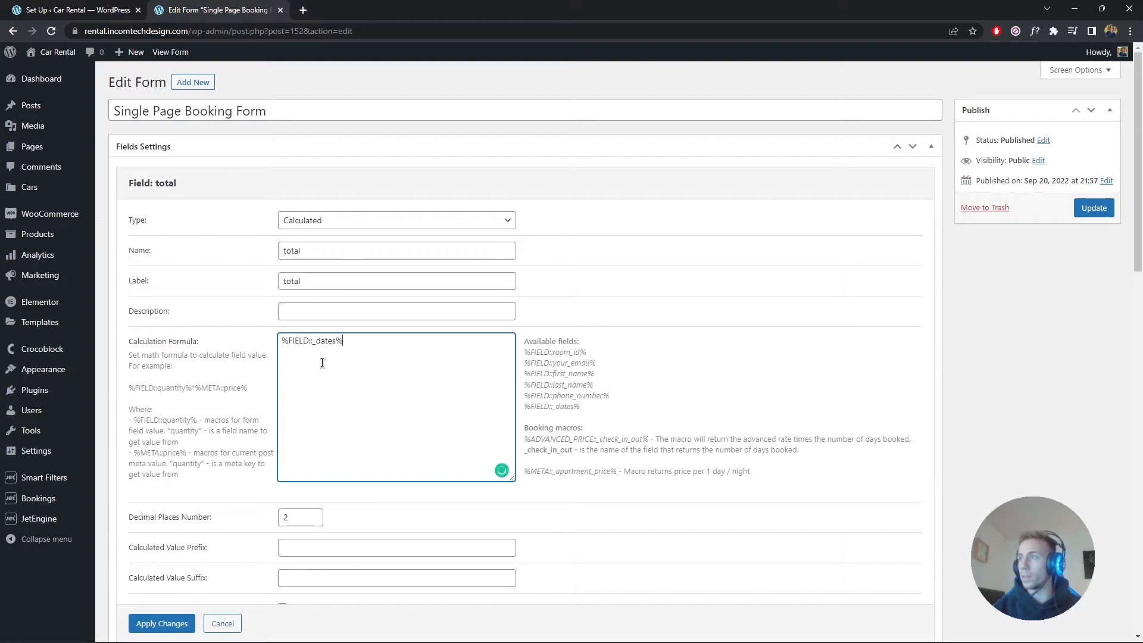
Extend the calculation formula to multiply the dates by the daily price: %FIELD::_dates%*%META::_apartment_price%
left_click_drag(525, 341, 603, 412)
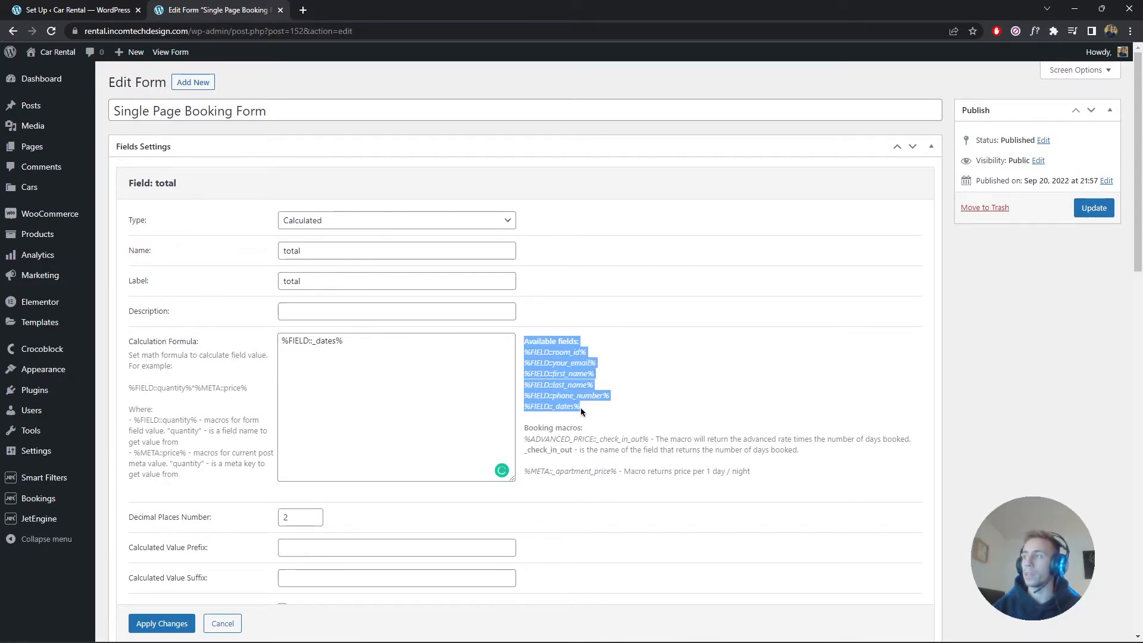
left_click(576, 408)
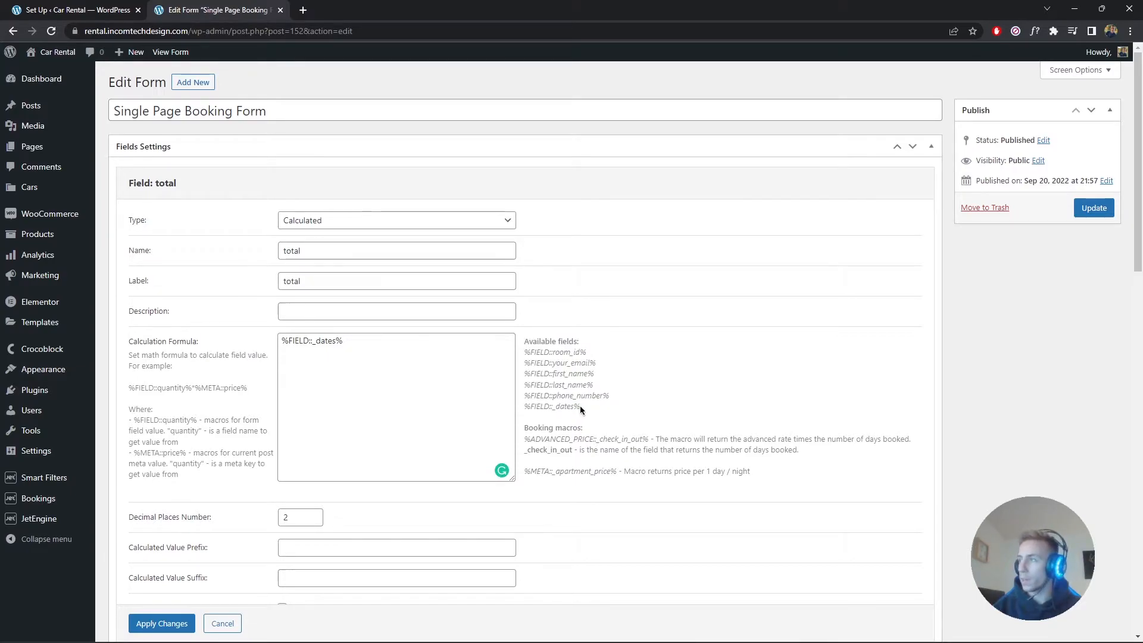
left_click_drag(580, 405, 527, 410)
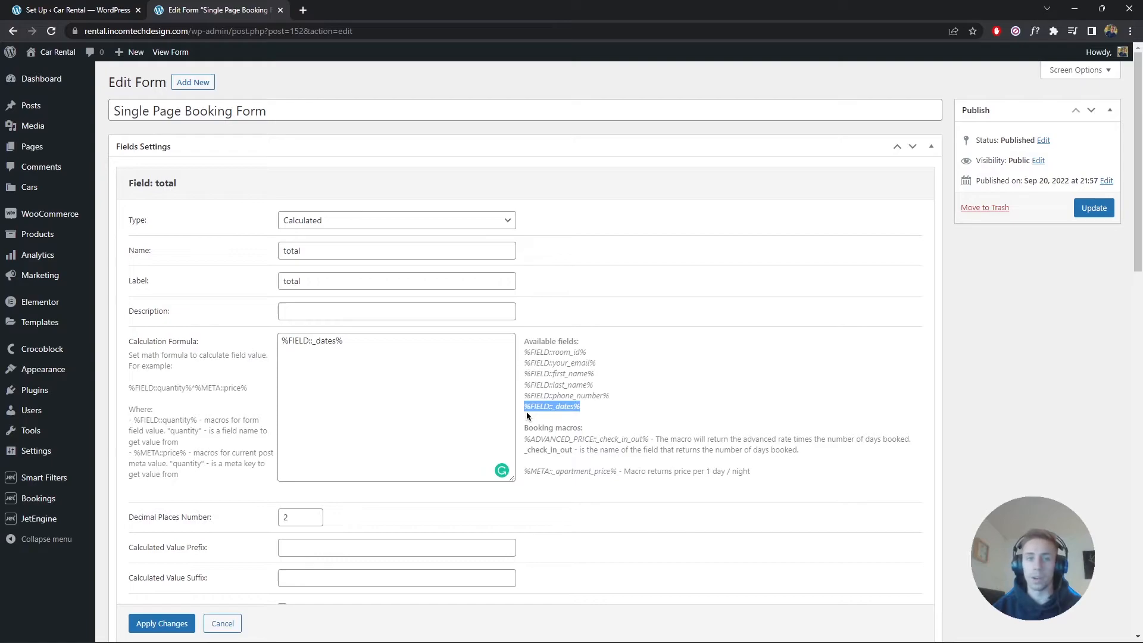
left_click(421, 390)
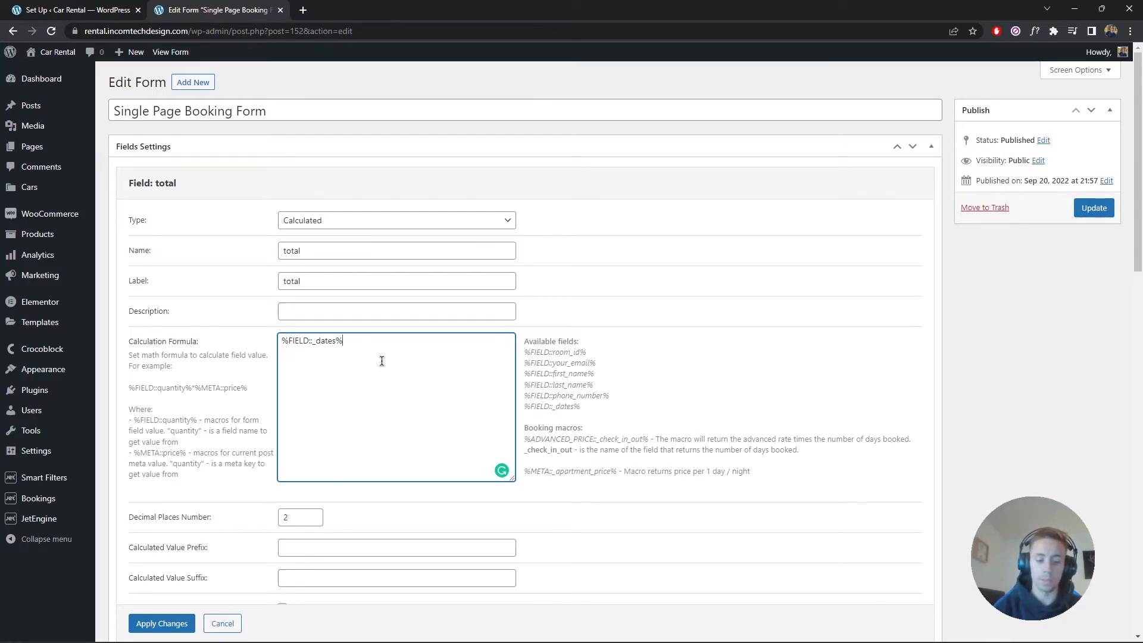
type("*")
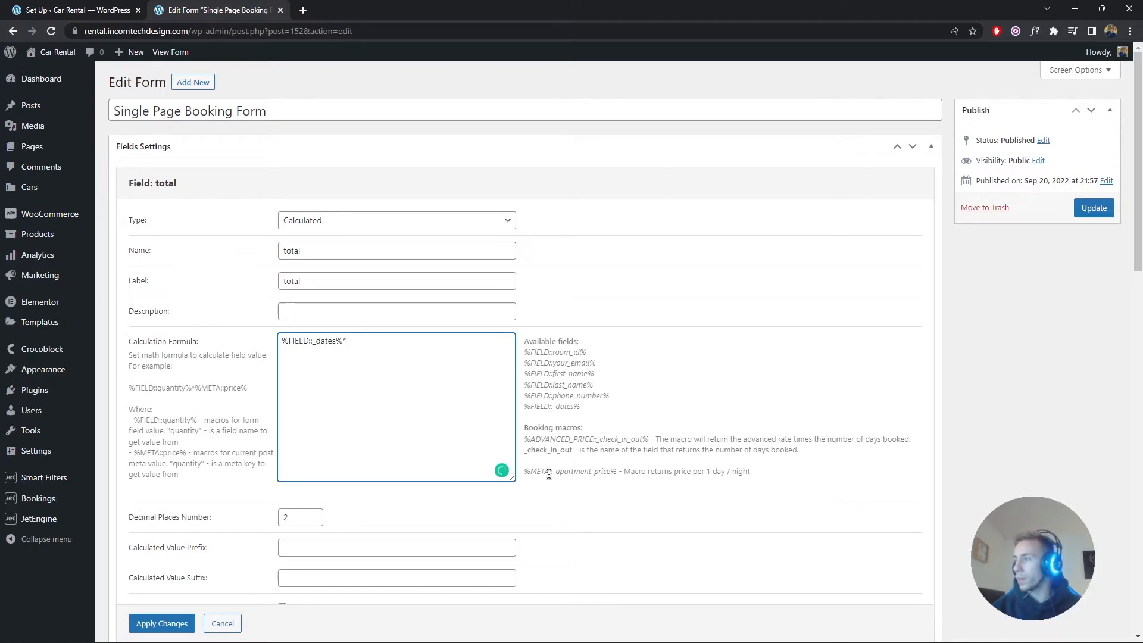
left_click_drag(525, 471, 753, 471)
left_click(616, 474)
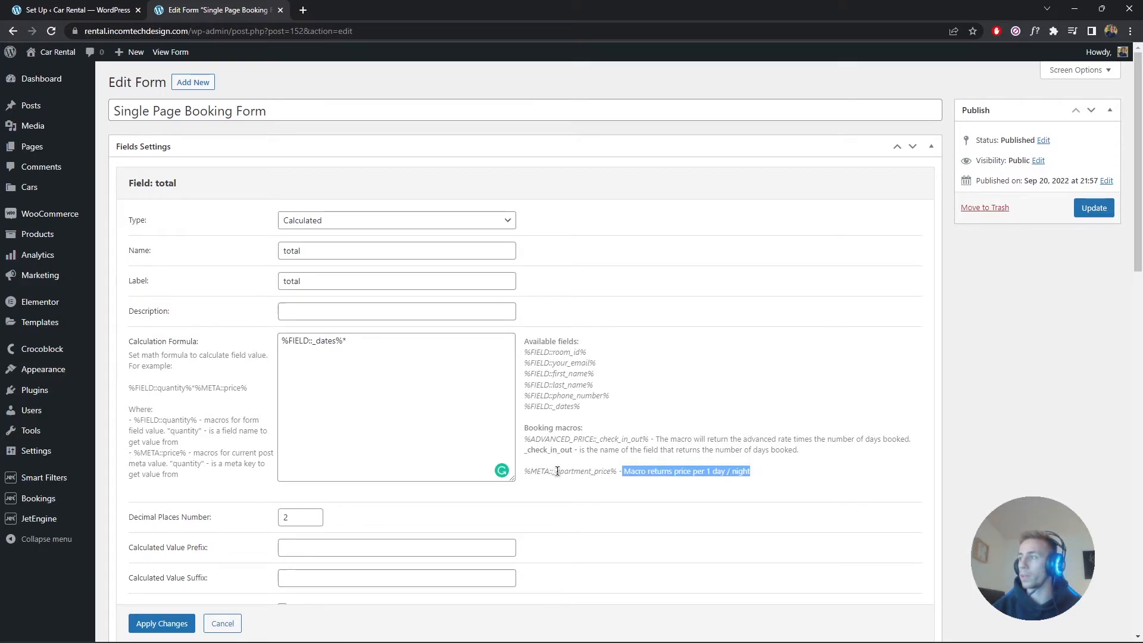
left_click_drag(523, 471, 614, 472)
left_click(531, 471)
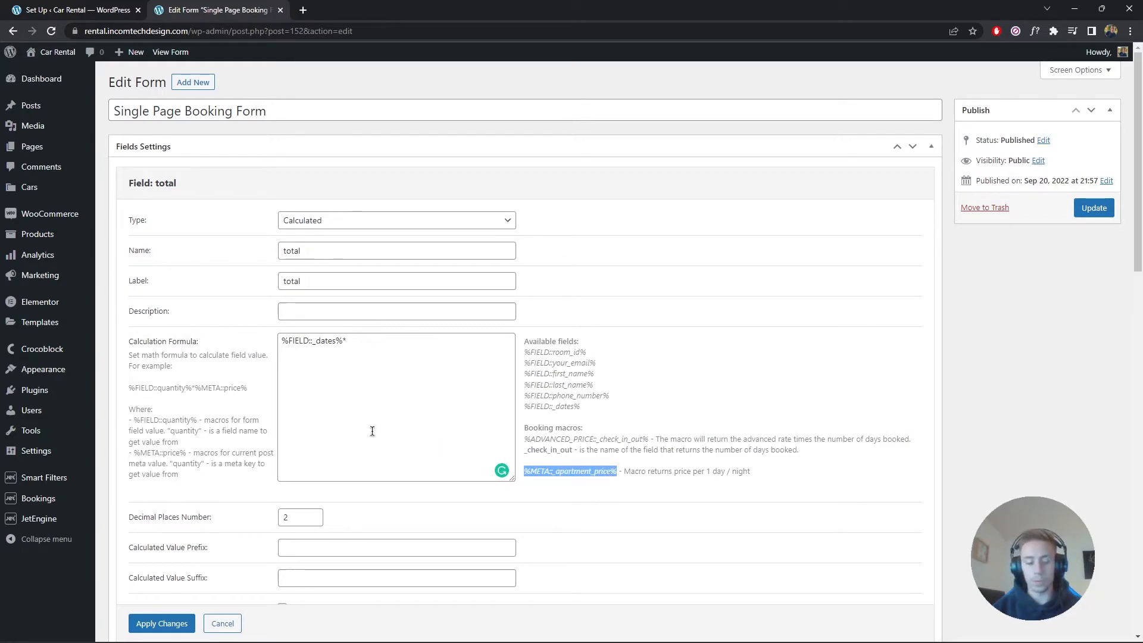
left_click(379, 359)
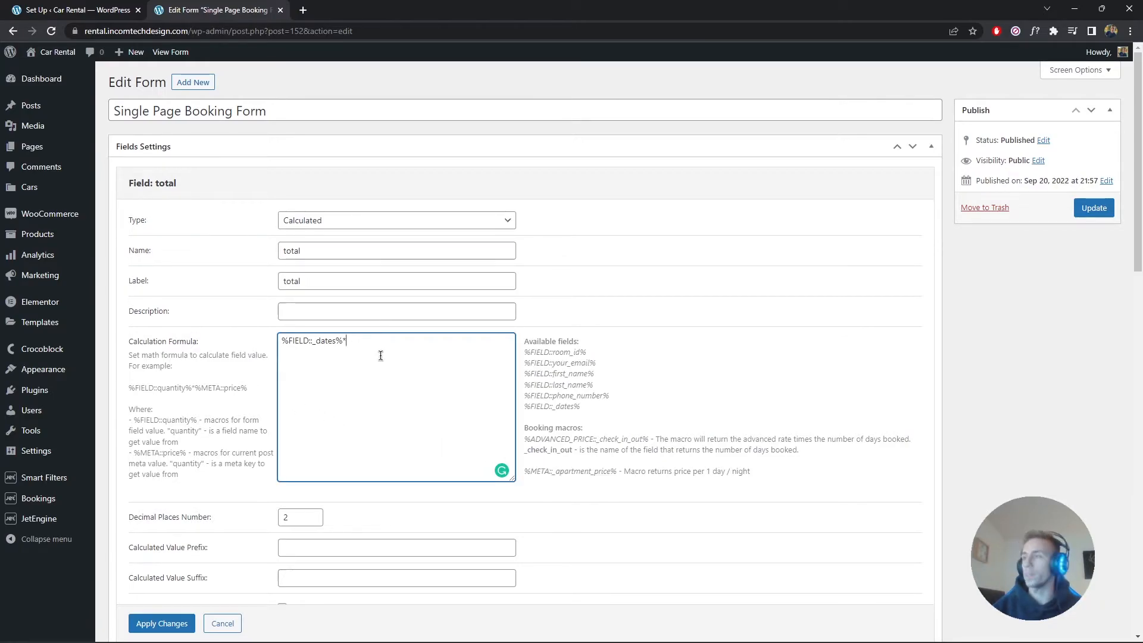
type("%META::_apartment_price%")
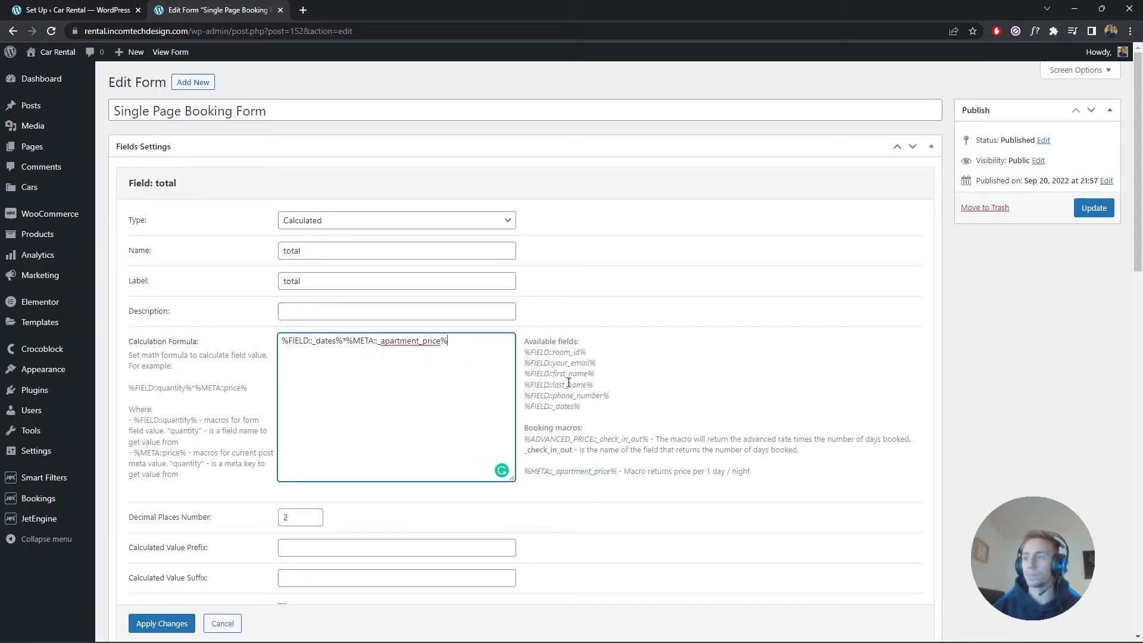
Apply the total field's changes and update the Single Page Booking Form
scroll(572, 381, "down", 3)
scroll(554, 320, "down", 3)
left_click(162, 412)
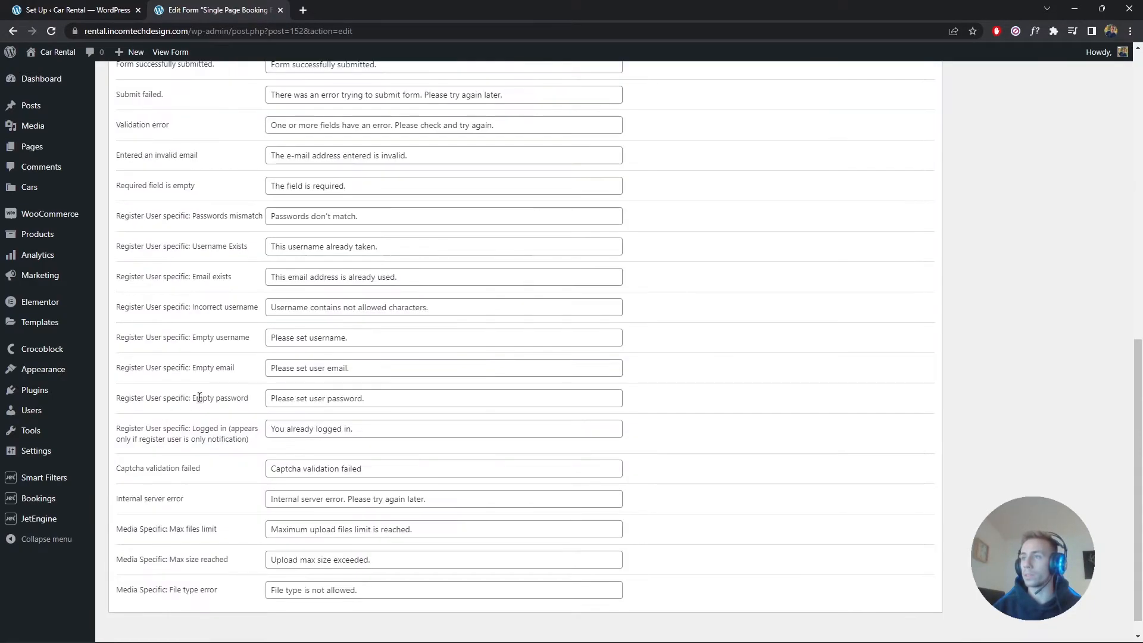
scroll(538, 383, "up", 10)
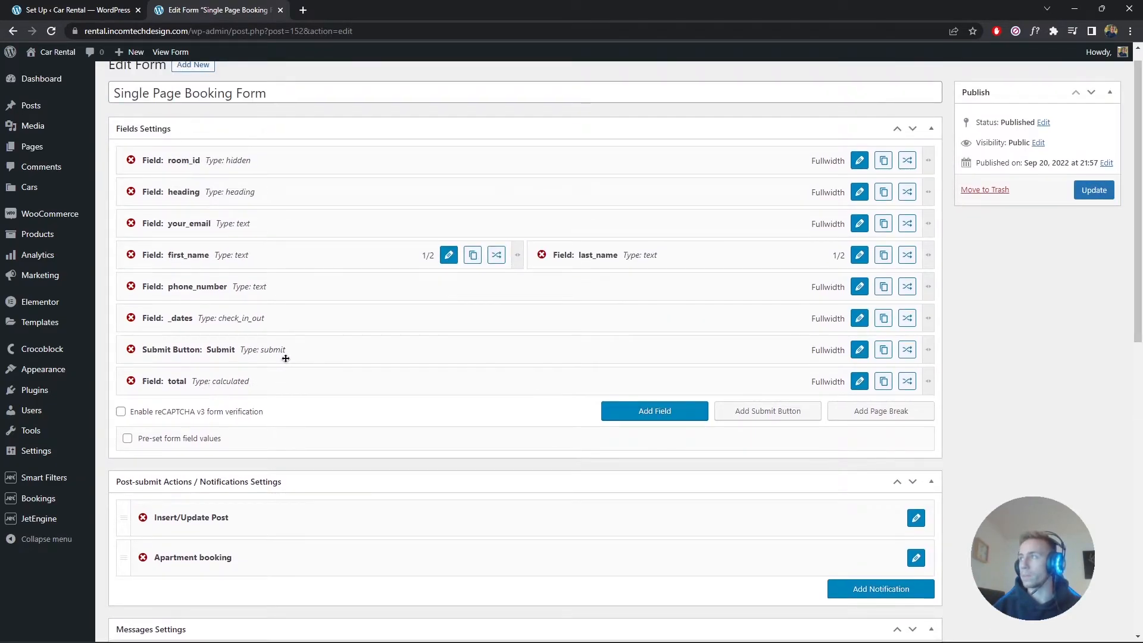
scroll(285, 358, "down", 10)
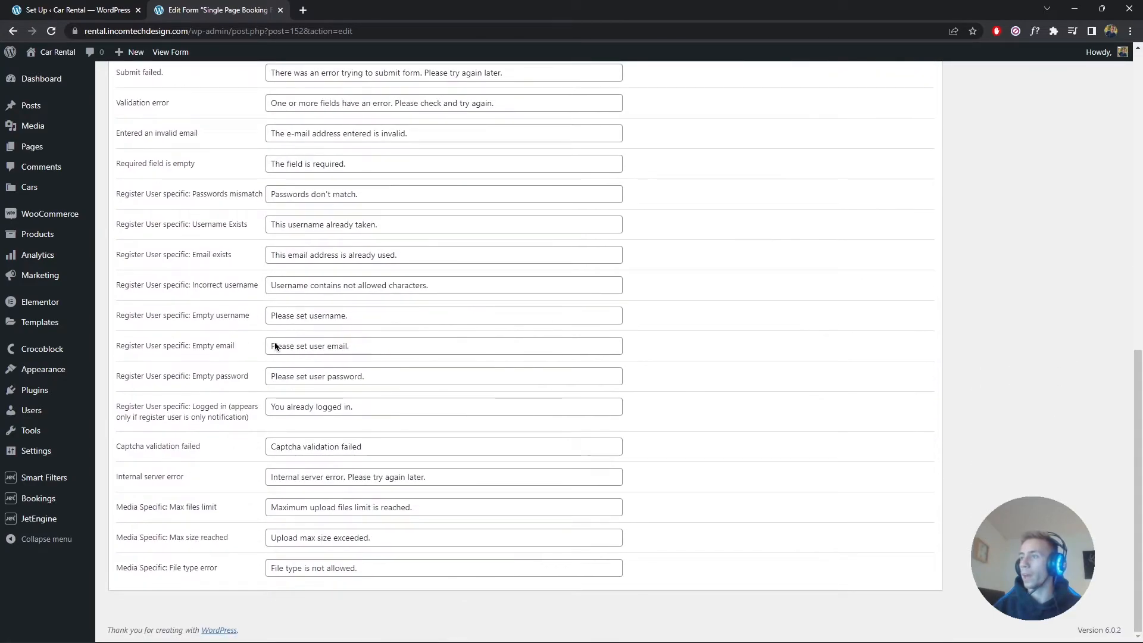
scroll(275, 345, "up", 10)
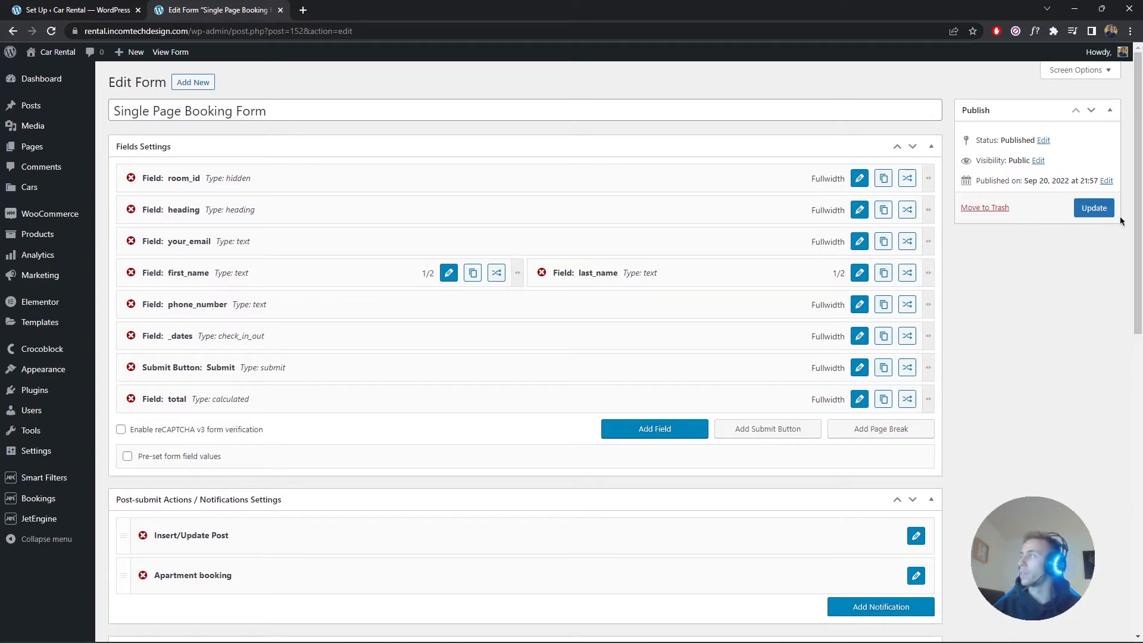
left_click(1080, 212)
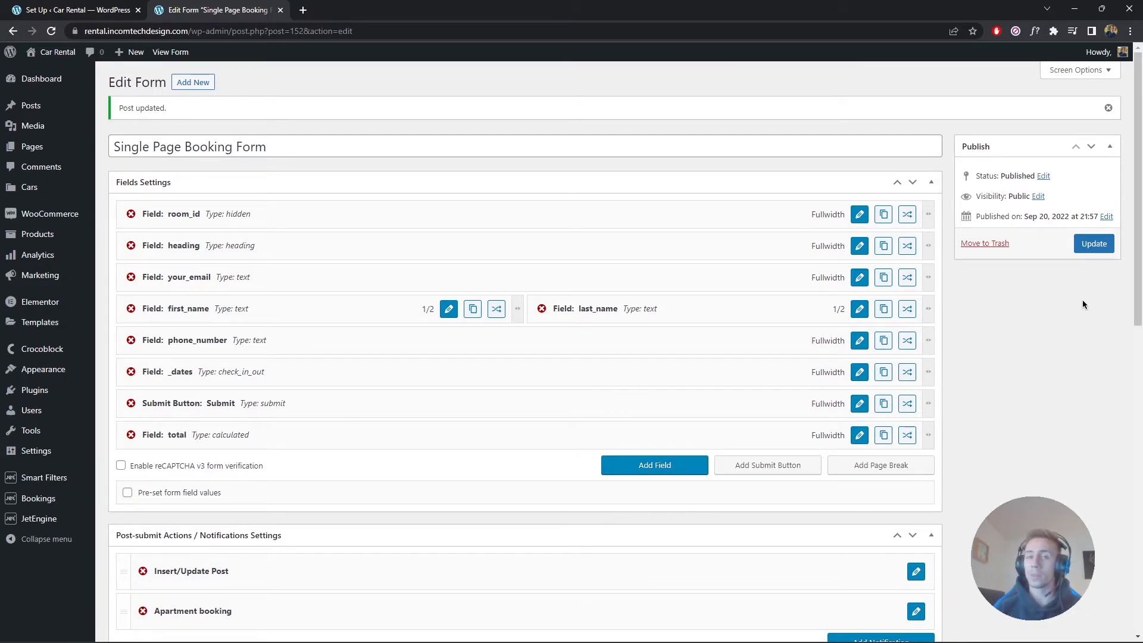
Open the Apartment booking post-submit action's settings and review its apartment ID field options and DB columns map
scroll(1078, 285, "down", 3)
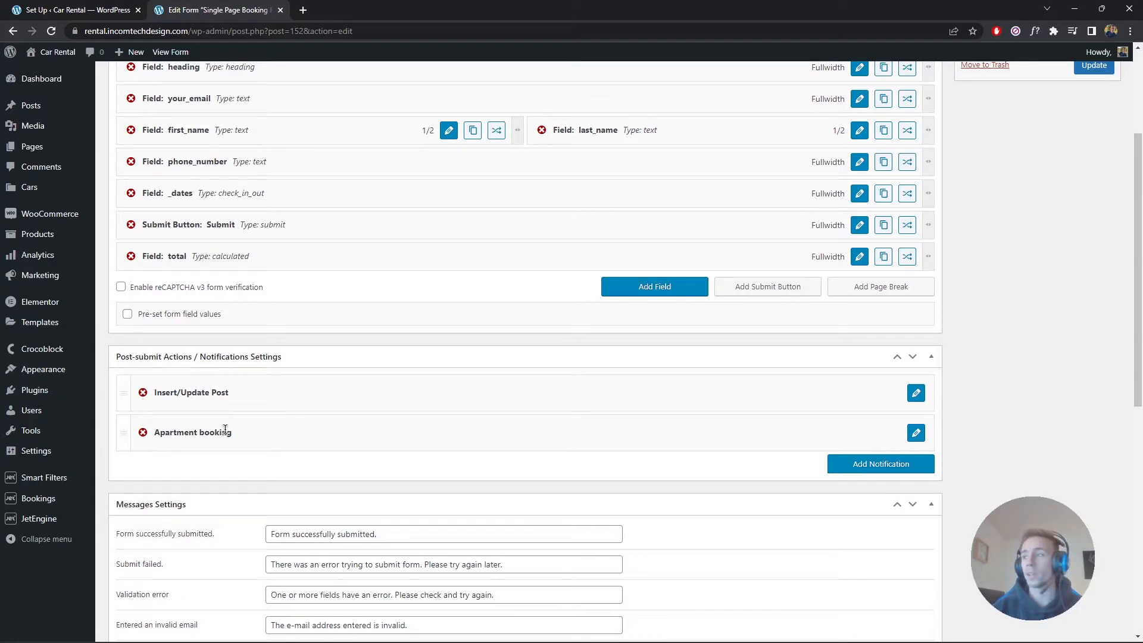
scroll(238, 426, "up", 3)
triple_click(280, 148)
left_click(288, 174)
scroll(288, 178, "down", 3)
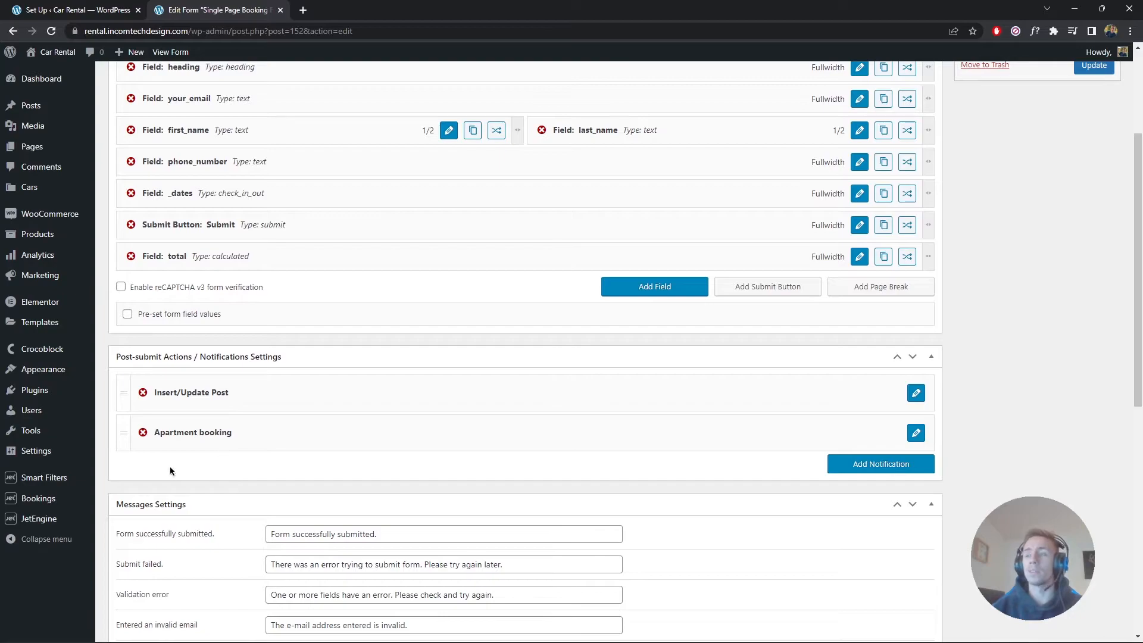
left_click(917, 433)
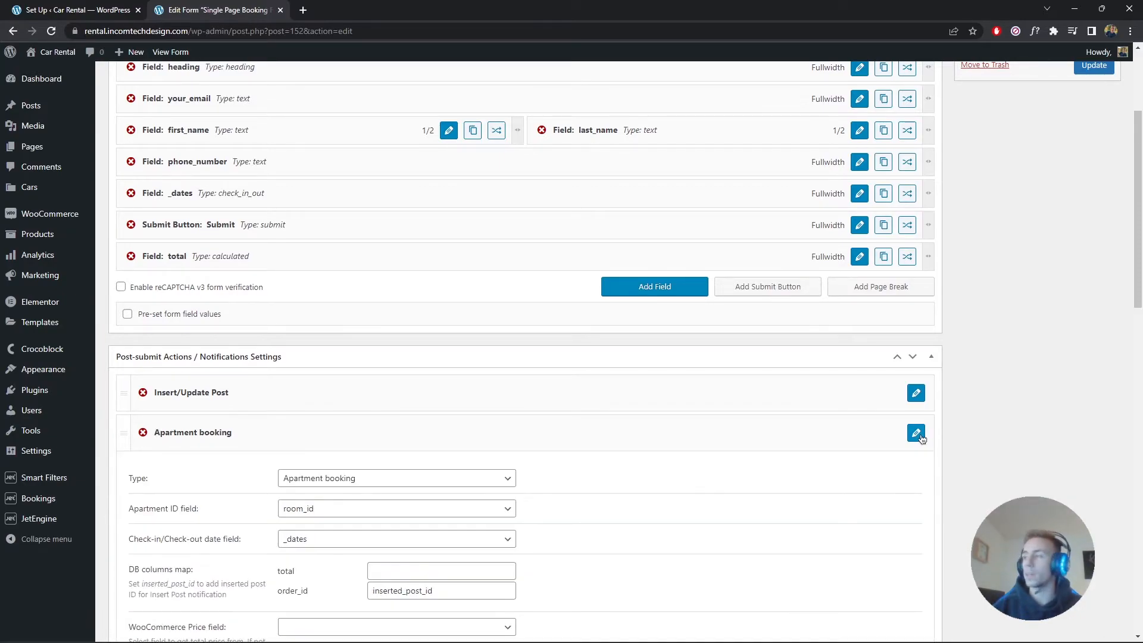
scroll(921, 439, "down", 4)
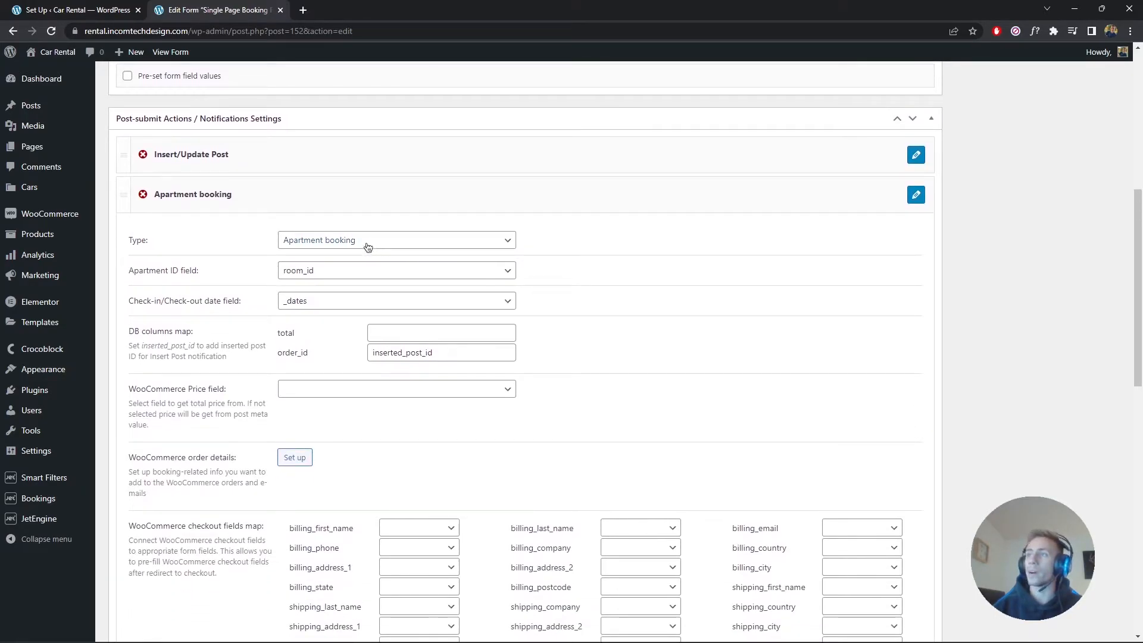
left_click(340, 273)
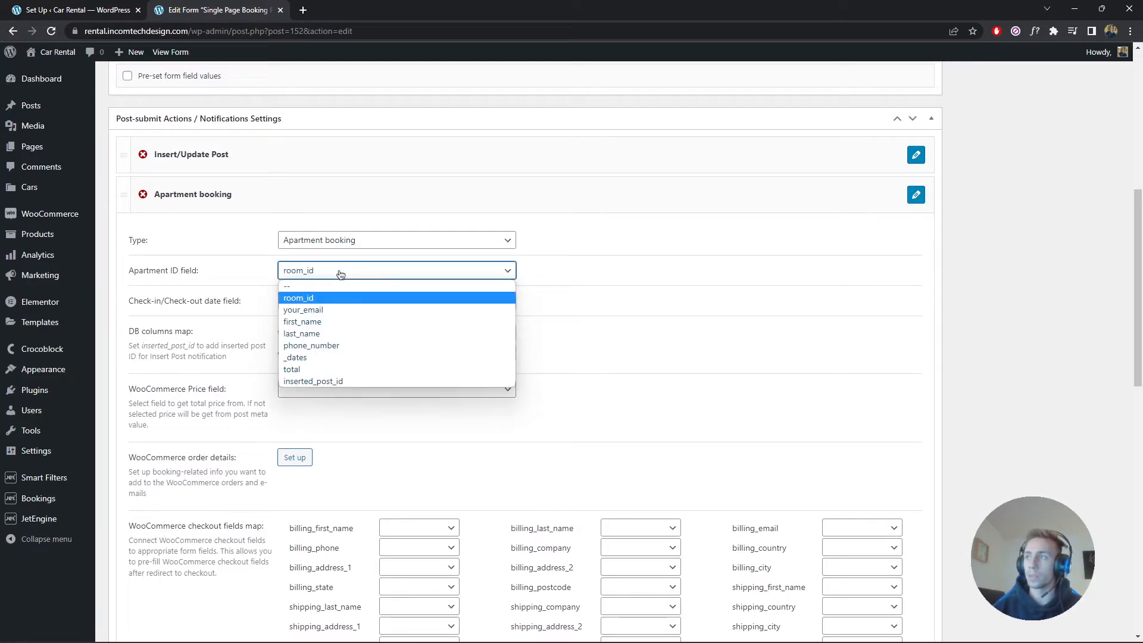
left_click(340, 274)
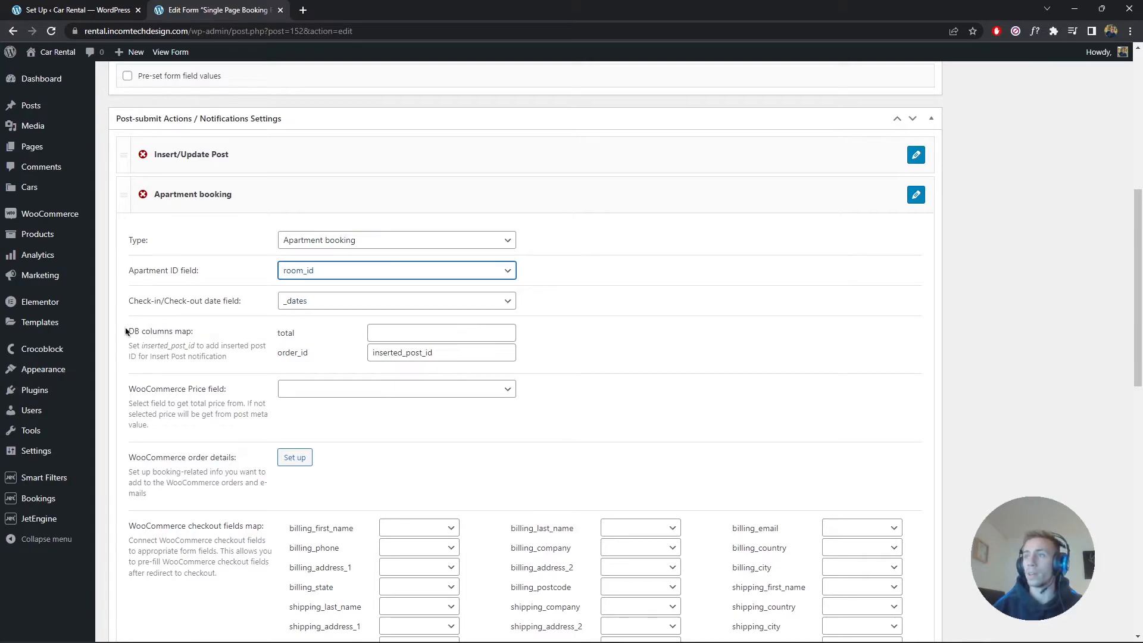
left_click_drag(128, 332, 190, 327)
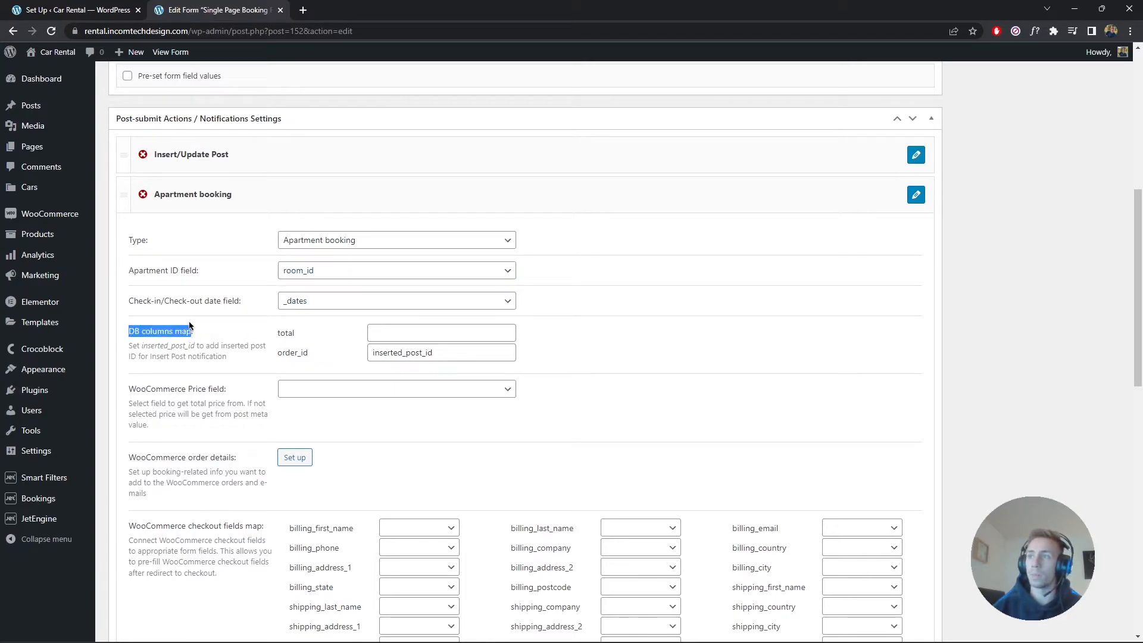
left_click(190, 327)
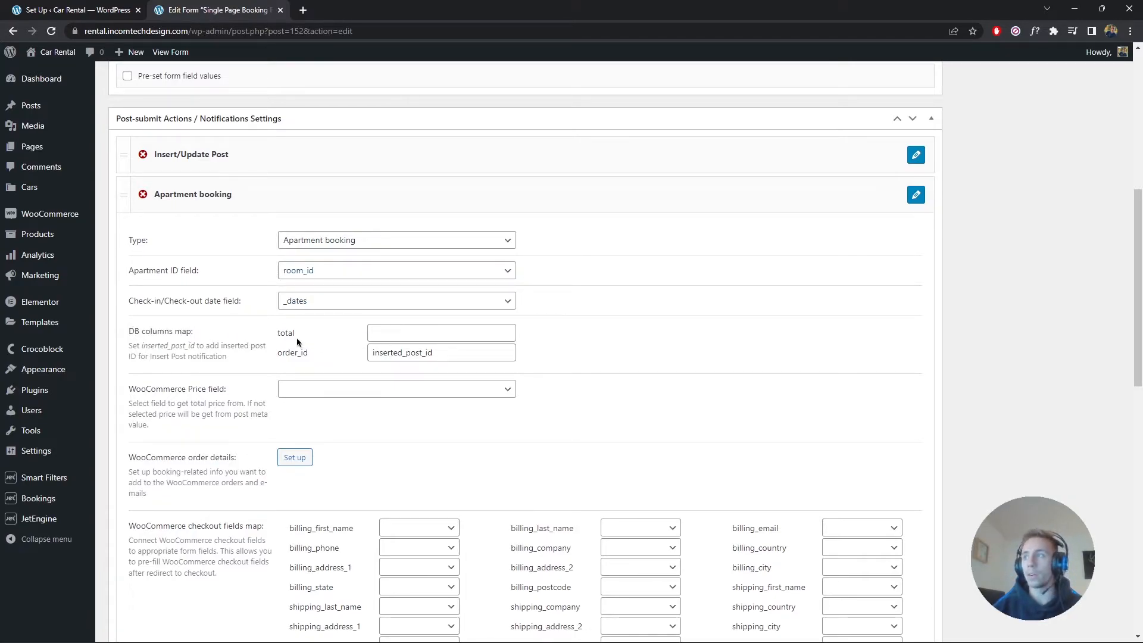
Map the total DB column of the Apartment booking action to the form field total
left_click(394, 332)
type("tota")
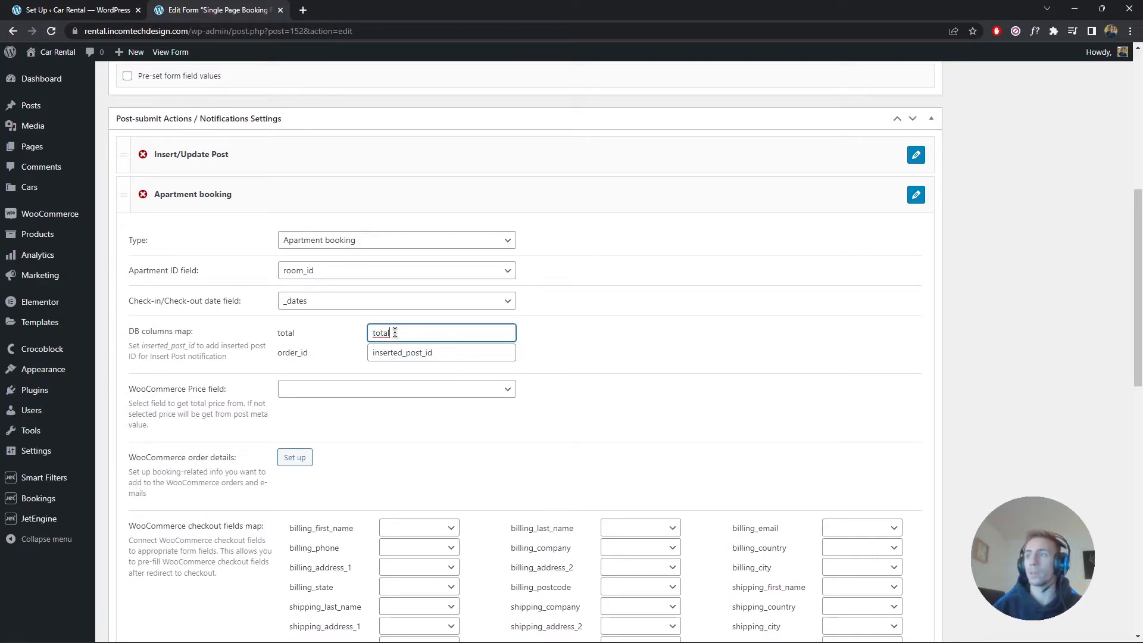
type("l")
left_click(370, 387)
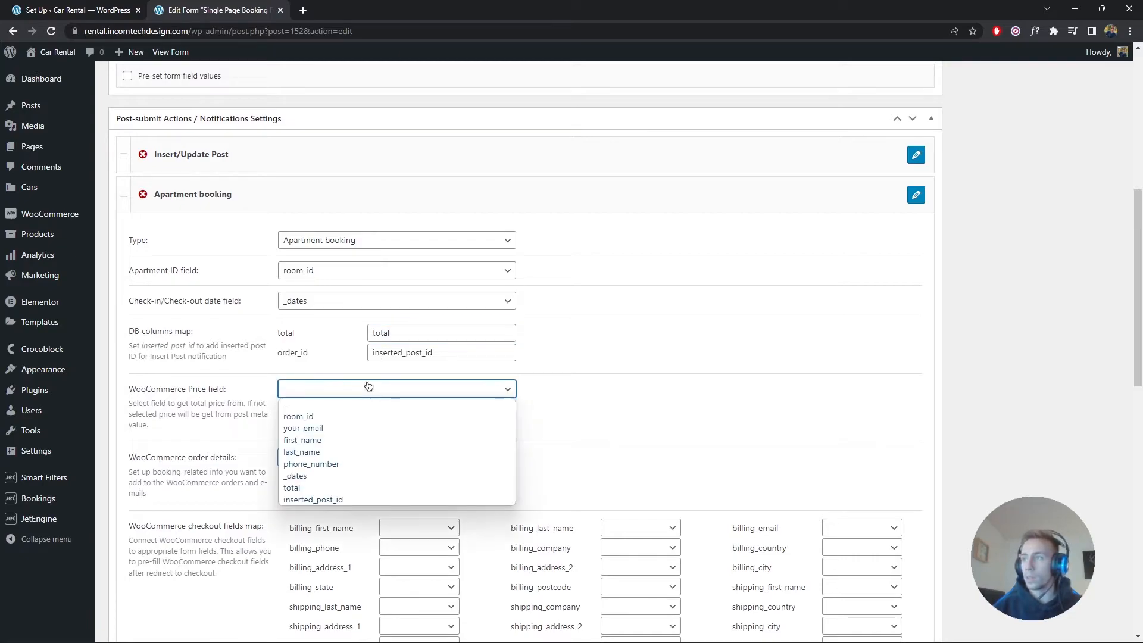
left_click(489, 391)
Add a Booked instance name item labelled "Booked car" to the WooCommerce order details
left_click_drag(129, 457, 153, 460)
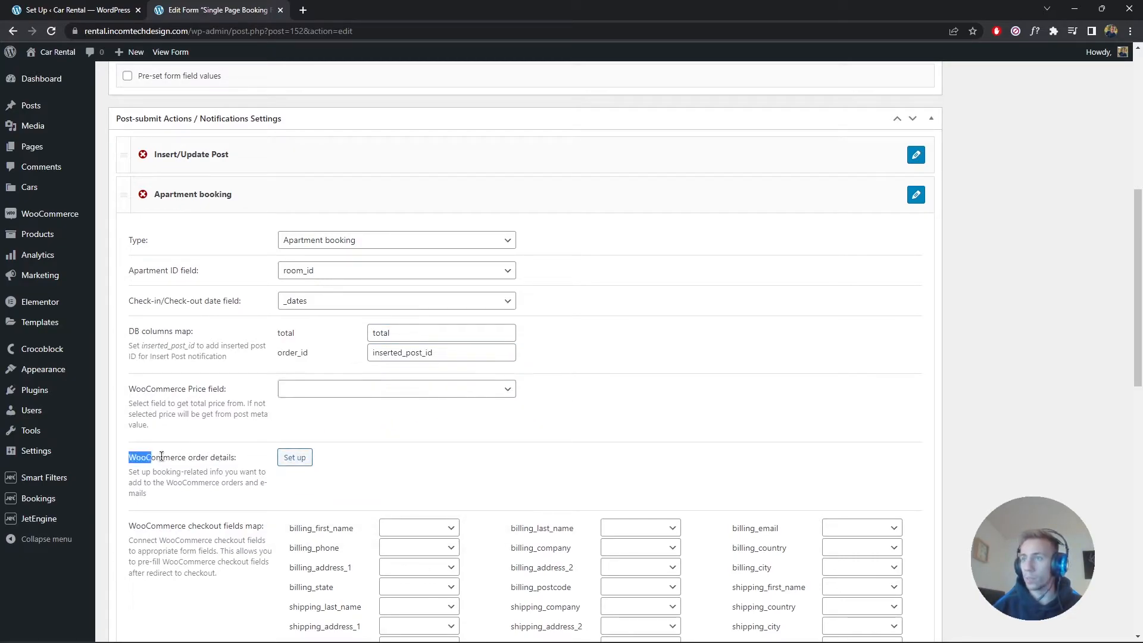
left_click(282, 462)
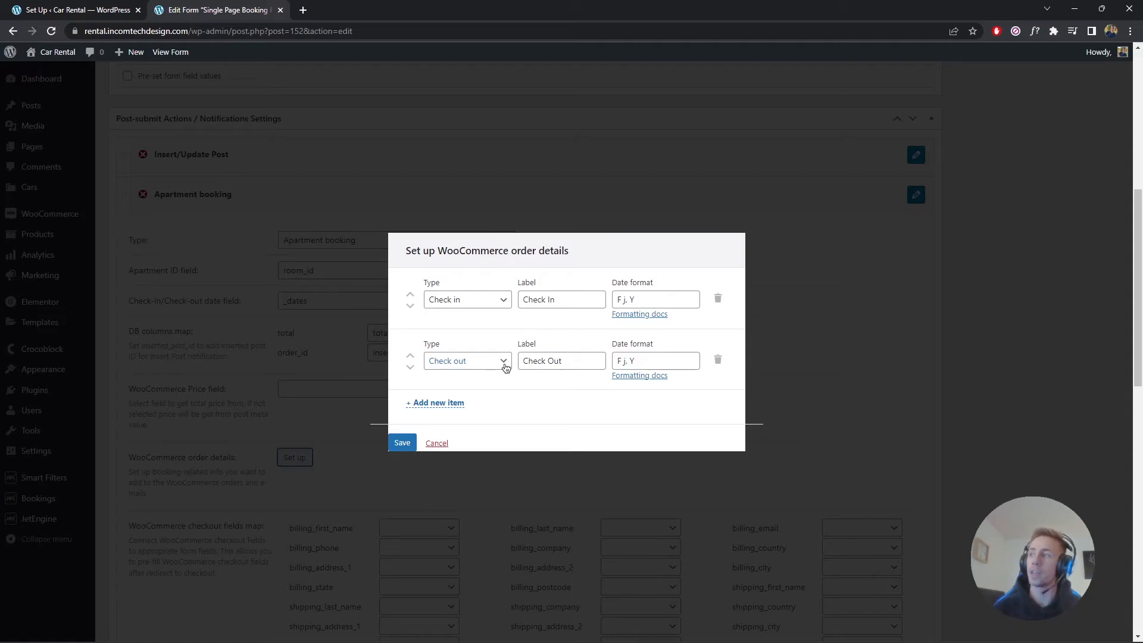
left_click(439, 402)
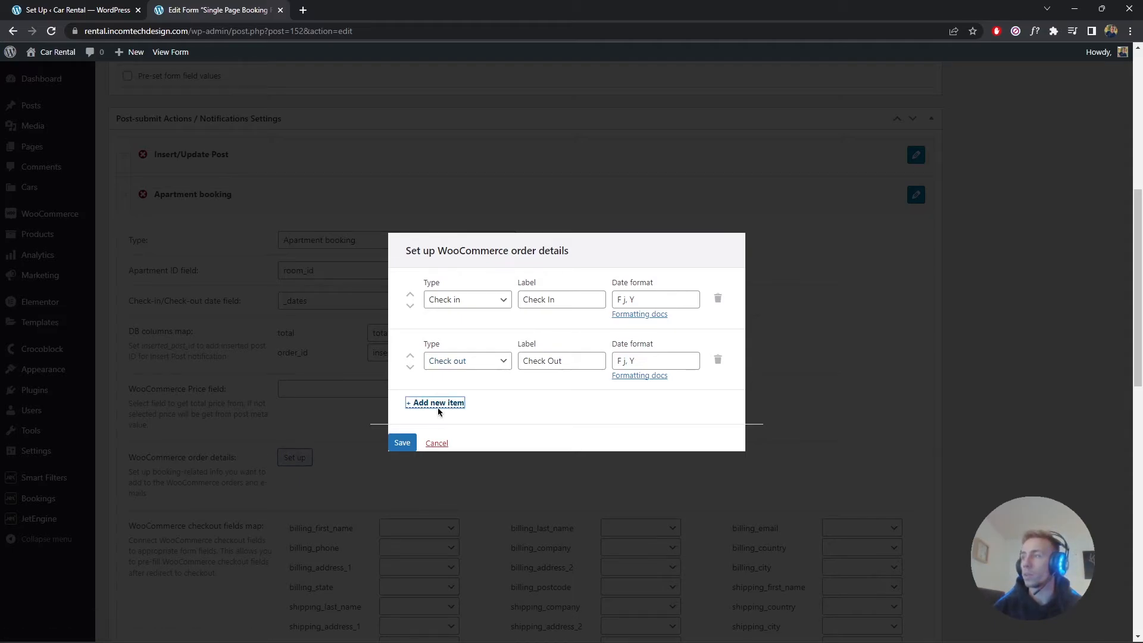
left_click(439, 408)
left_click(459, 396)
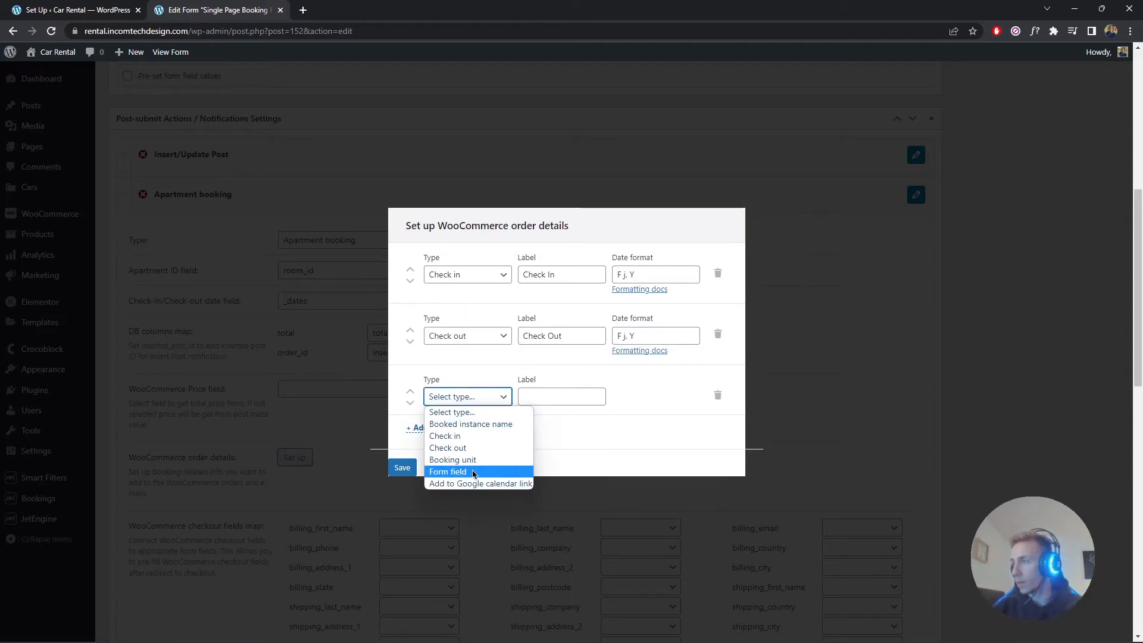
left_click(482, 425)
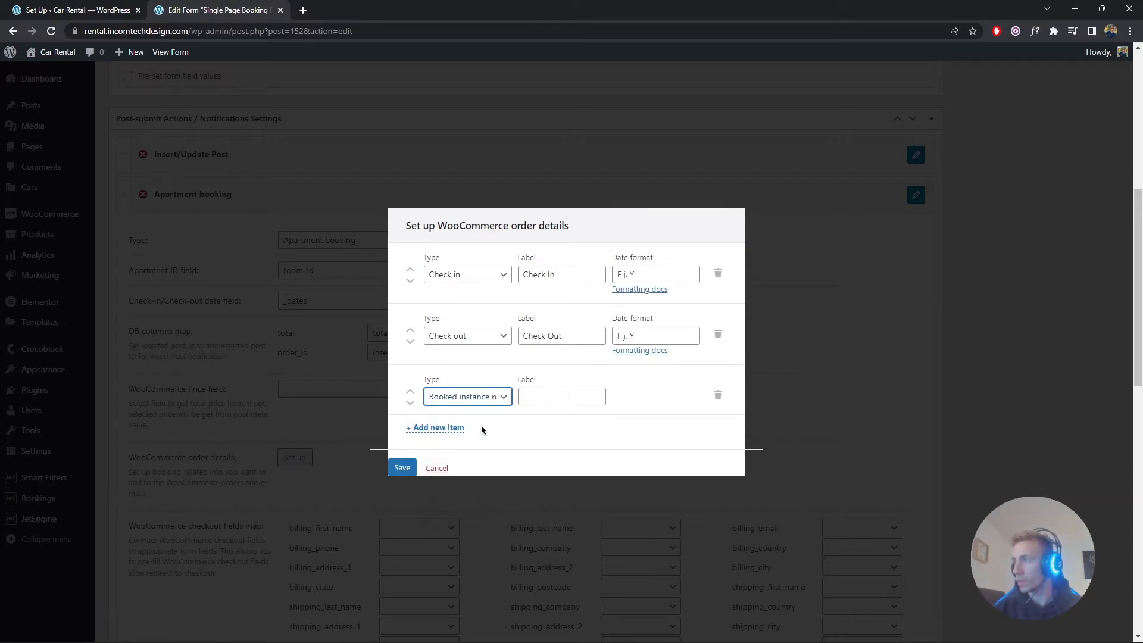
left_click(538, 400)
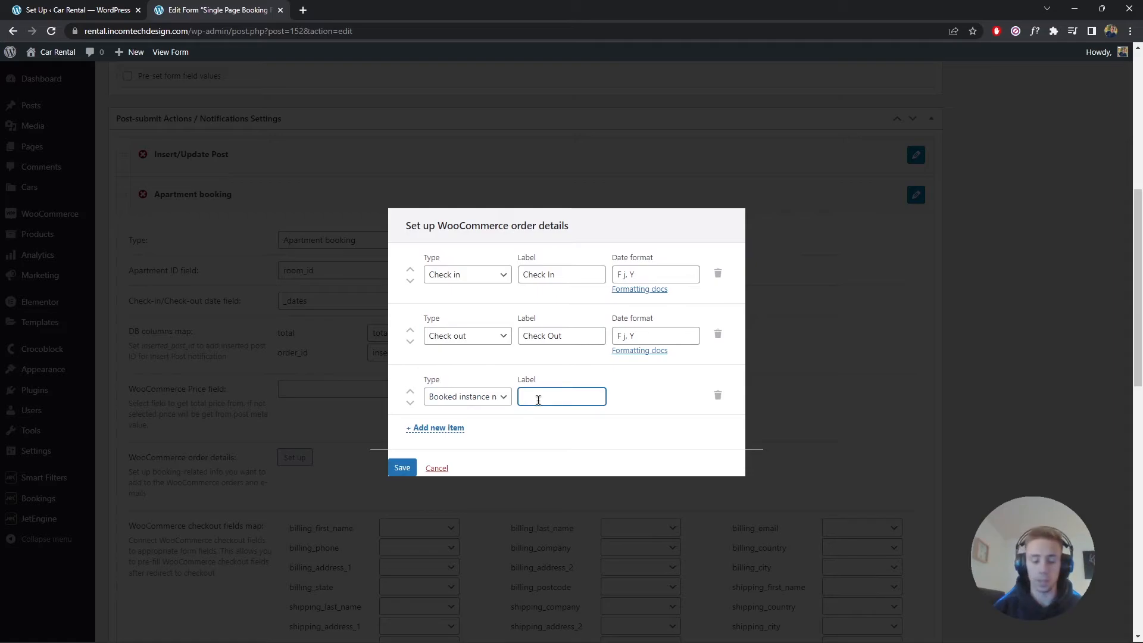
type("Booked car")
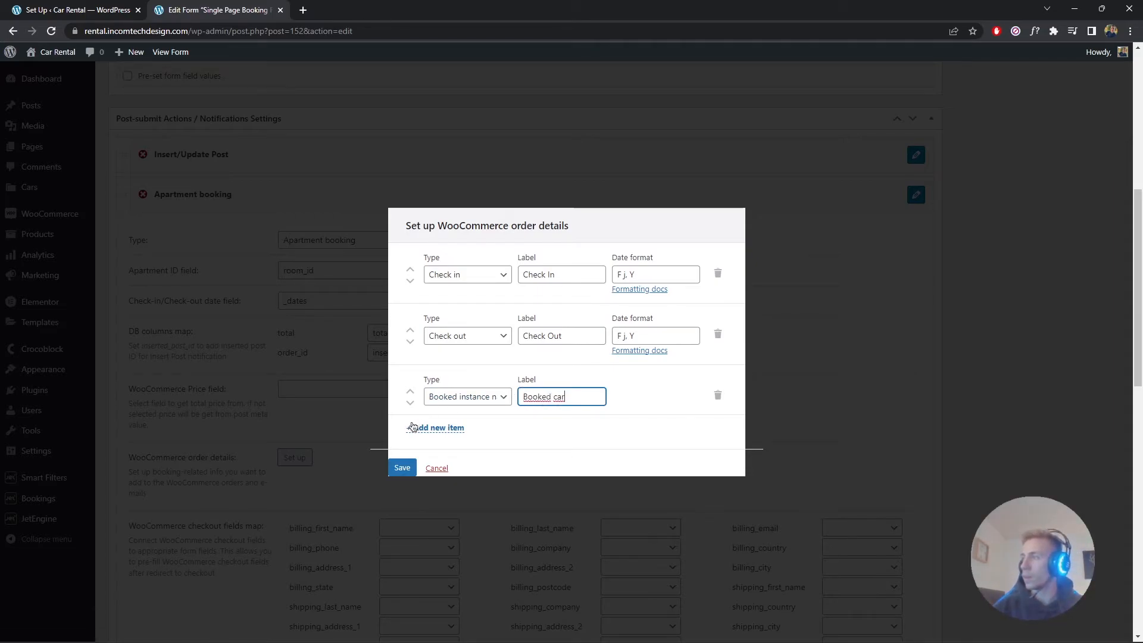
Add a Google calendar link item labelled "Add to Google calendar" with link text "Add to calendar", and save the order details
left_click(413, 426)
left_click(458, 421)
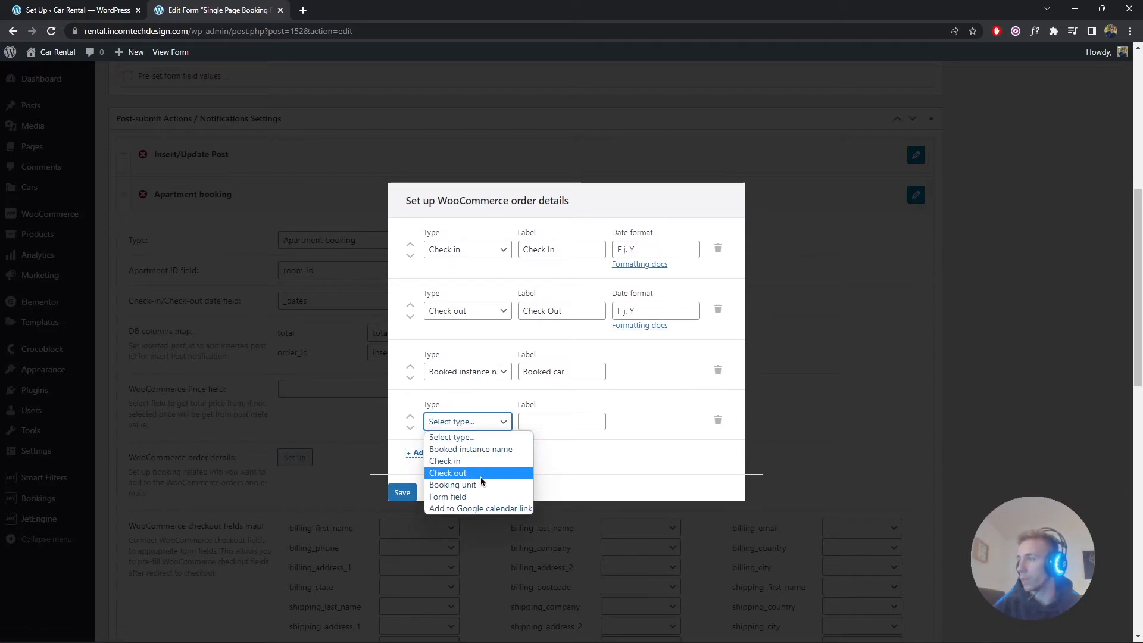
left_click(483, 509)
left_click(540, 421)
type("Add to Google cale")
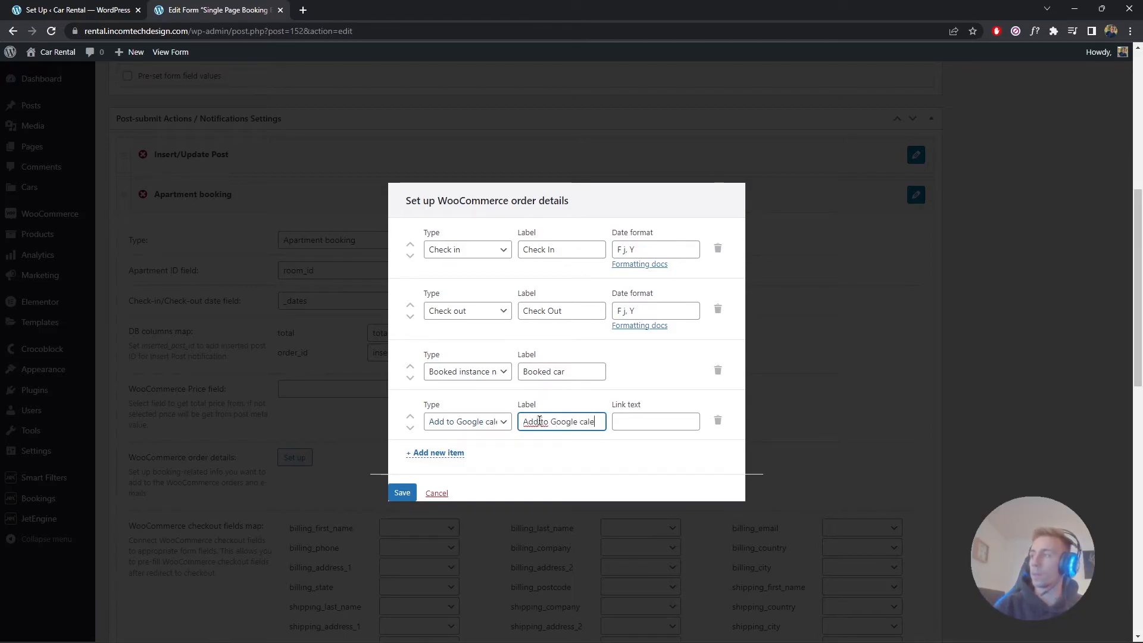
type("ndar")
key("Tab")
type("Add to c")
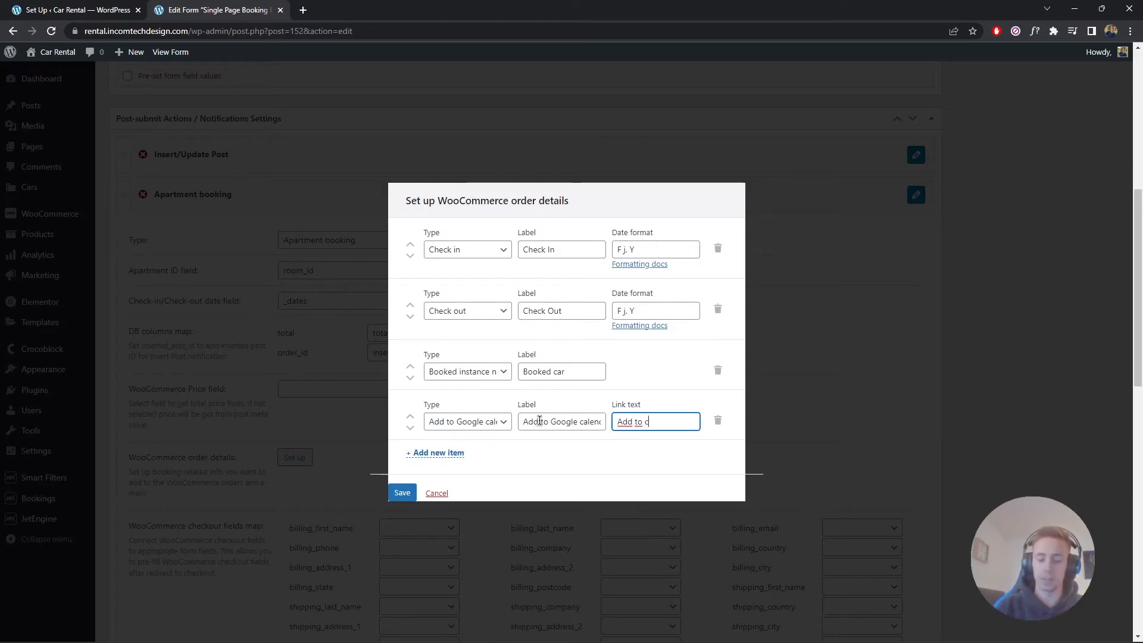
type("alendar")
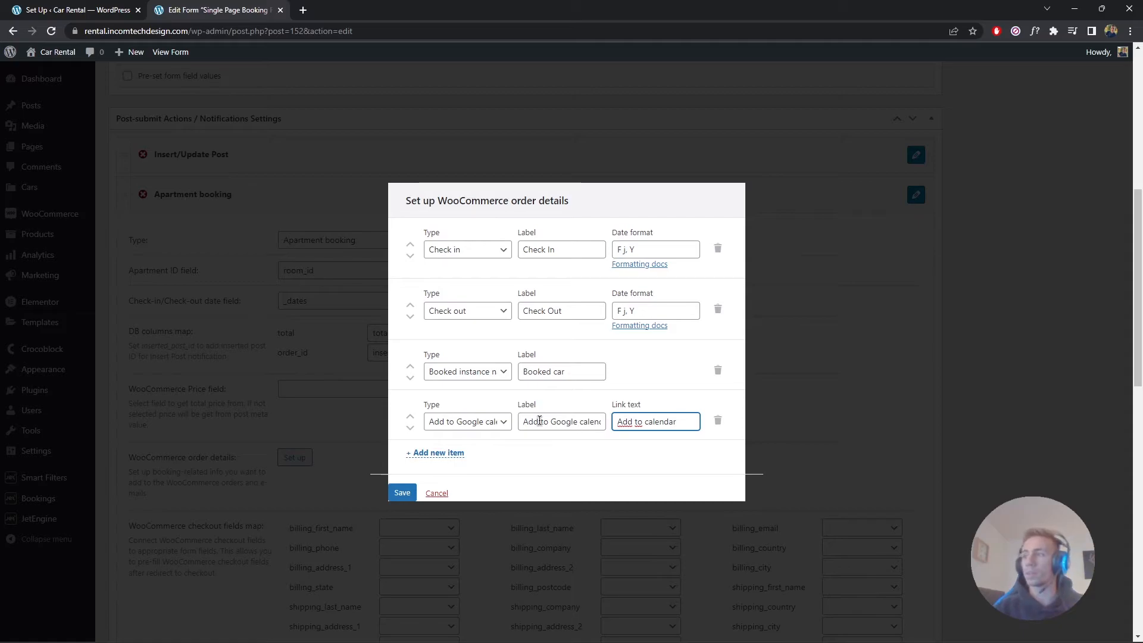
left_click(398, 496)
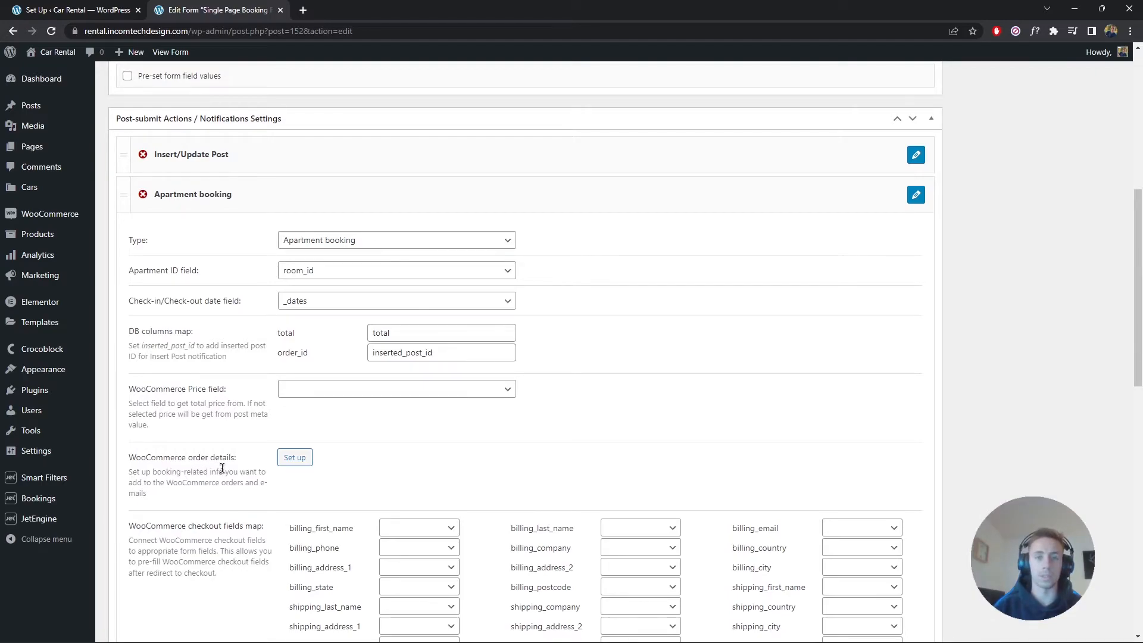
Map the checkout fields billing_first_name to first_name, billing_last_name to last_name and billing_email to your_email
scroll(437, 437, "down", 3)
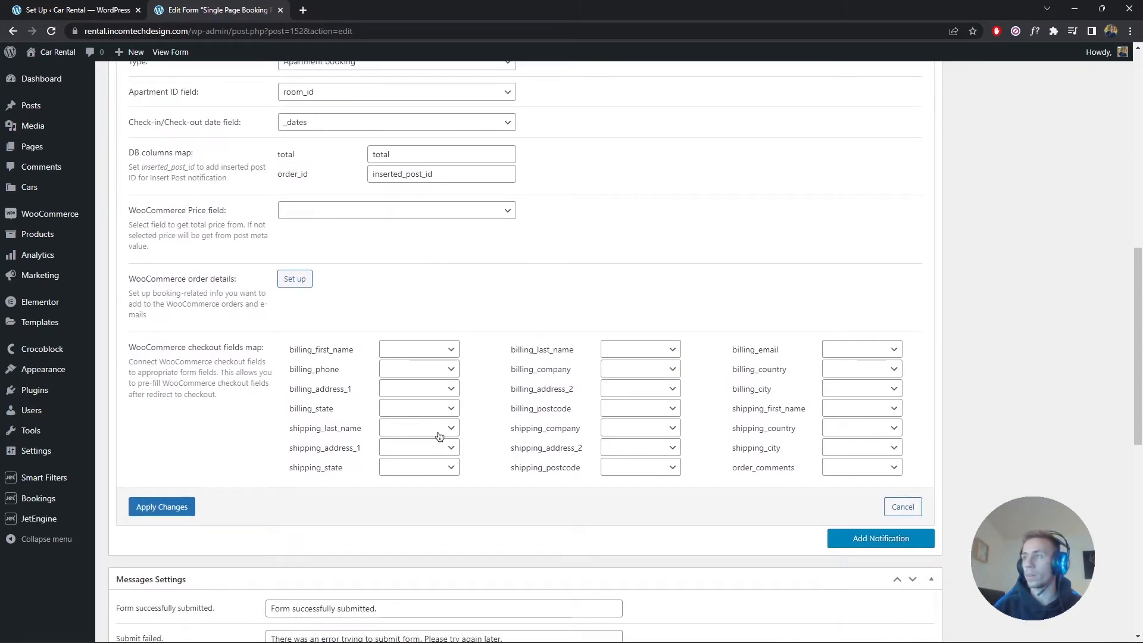
left_click_drag(132, 347, 239, 356)
left_click(231, 363)
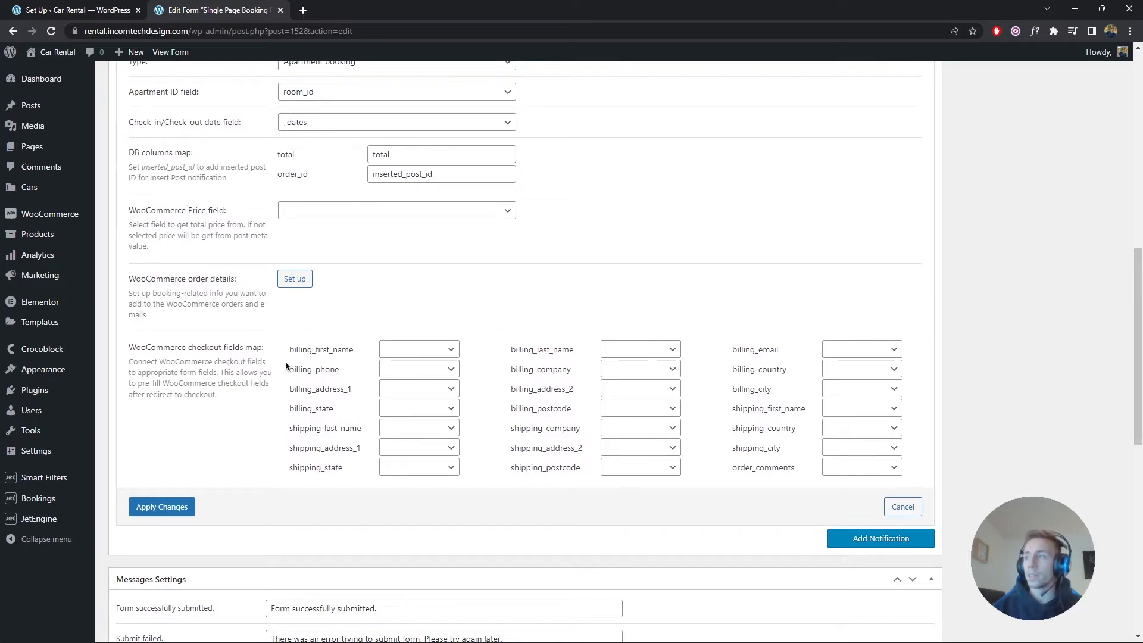
left_click_drag(287, 349, 355, 350)
left_click(339, 373)
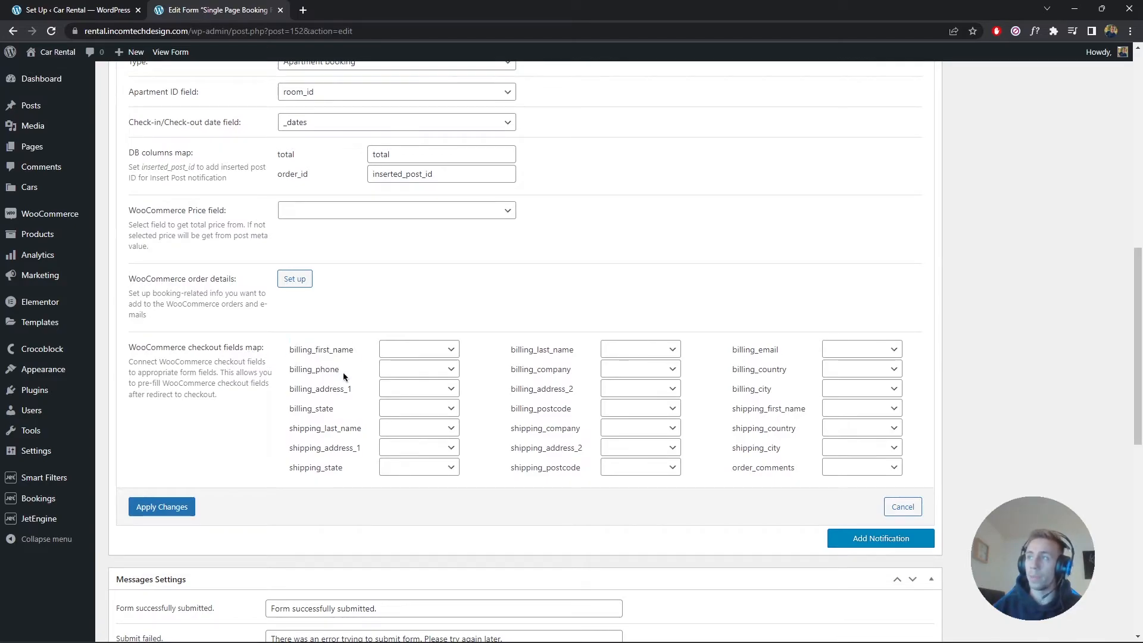
left_click(425, 353)
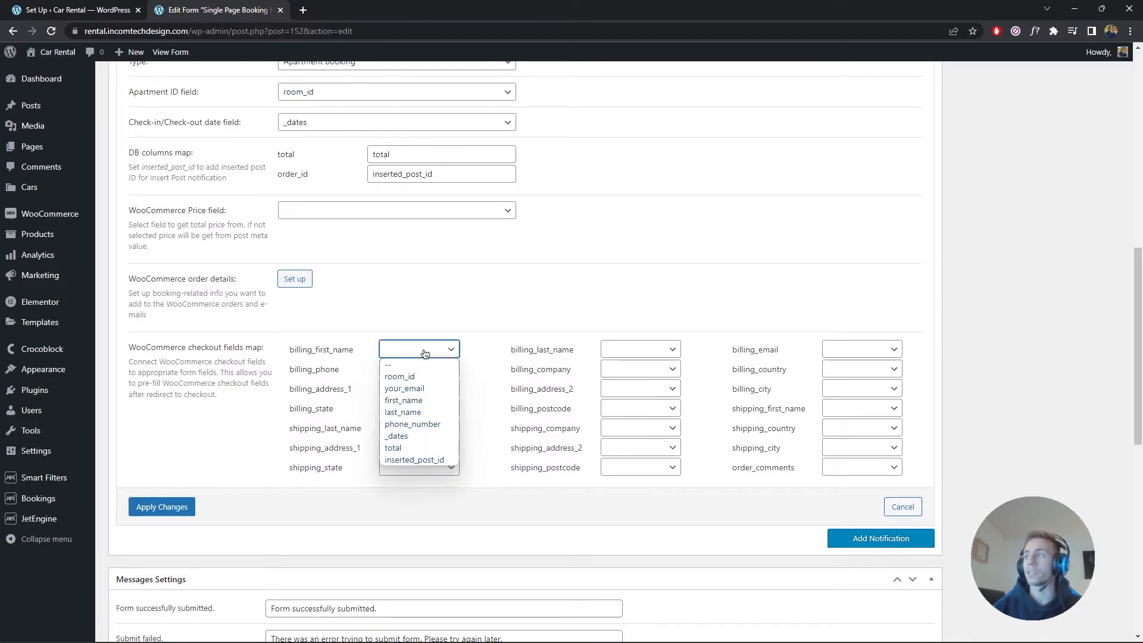
left_click(425, 399)
left_click(646, 352)
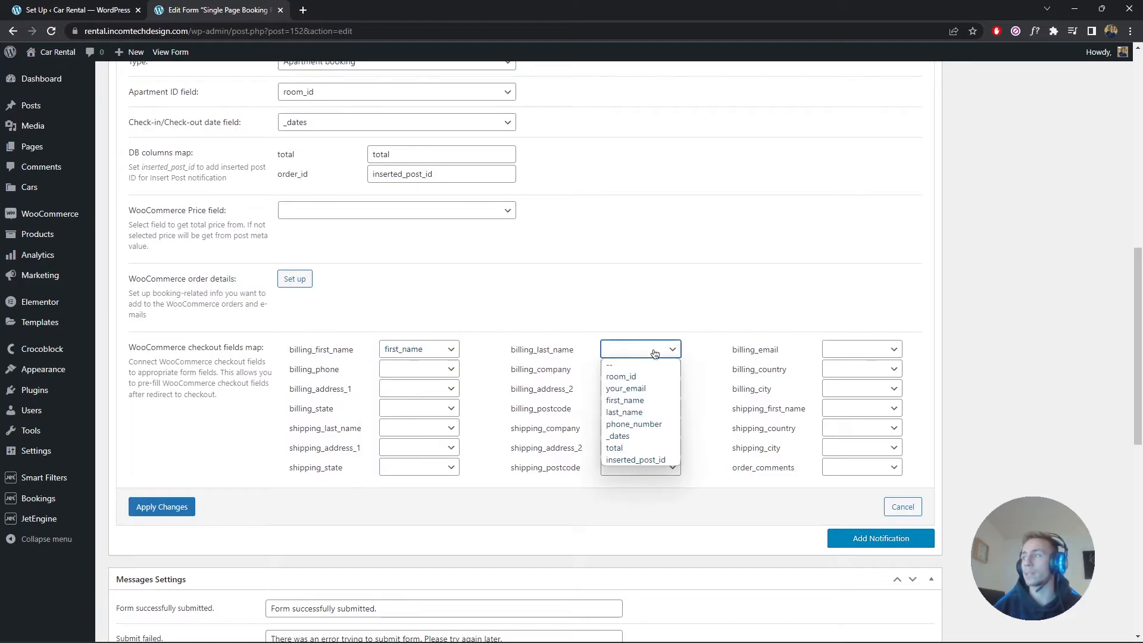
left_click(648, 412)
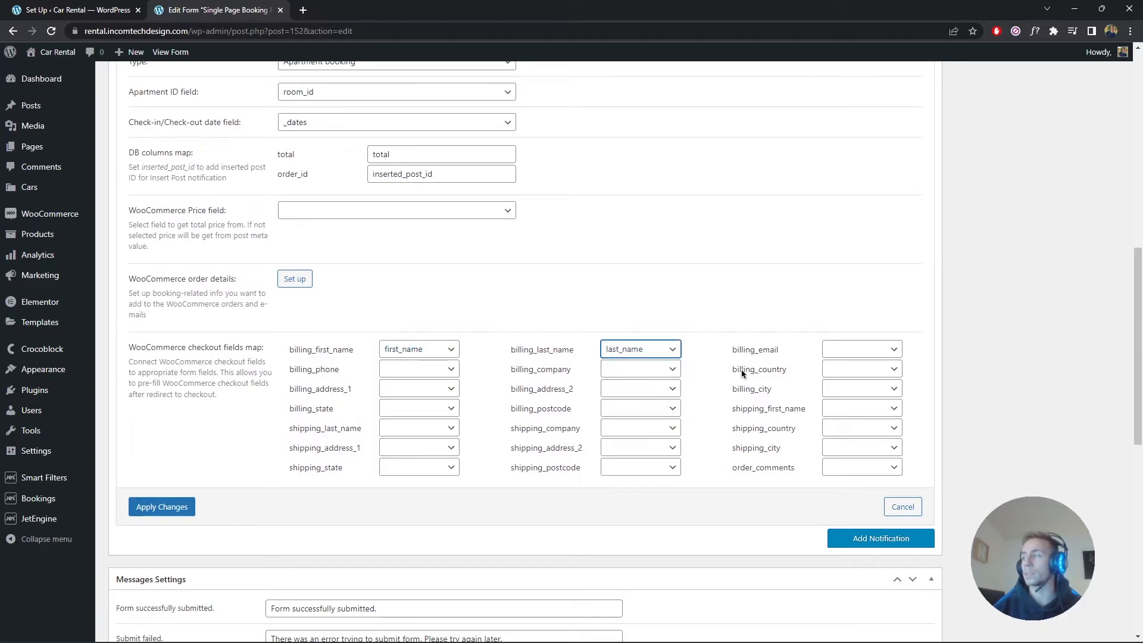
left_click(861, 356)
left_click(859, 391)
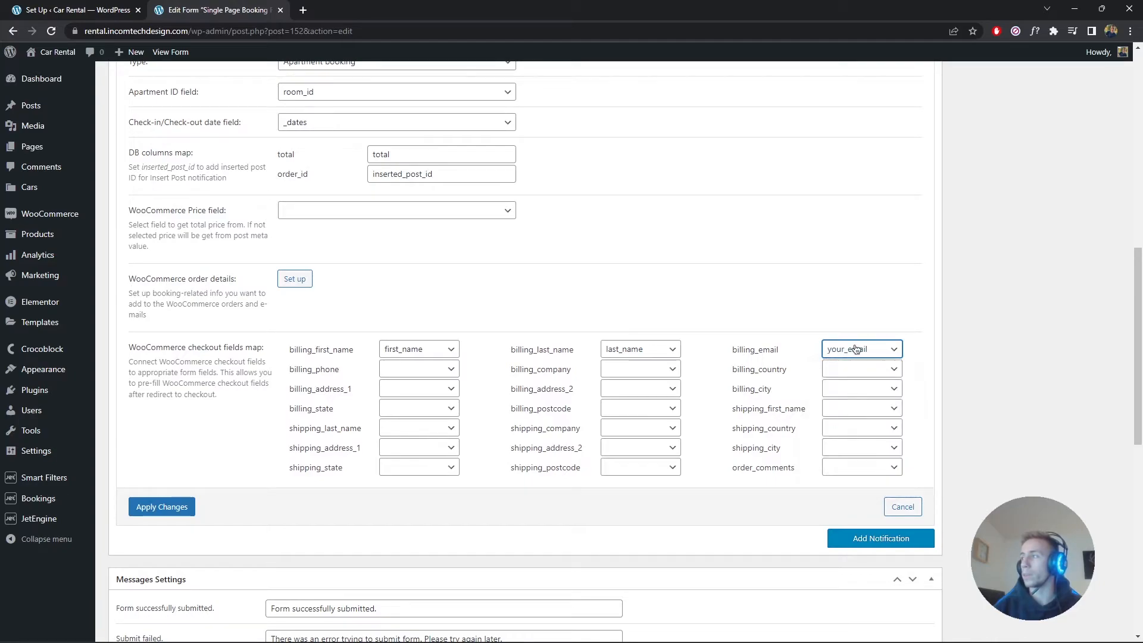
Map the billing_phone checkout field to the phone_number form field
left_click(441, 369)
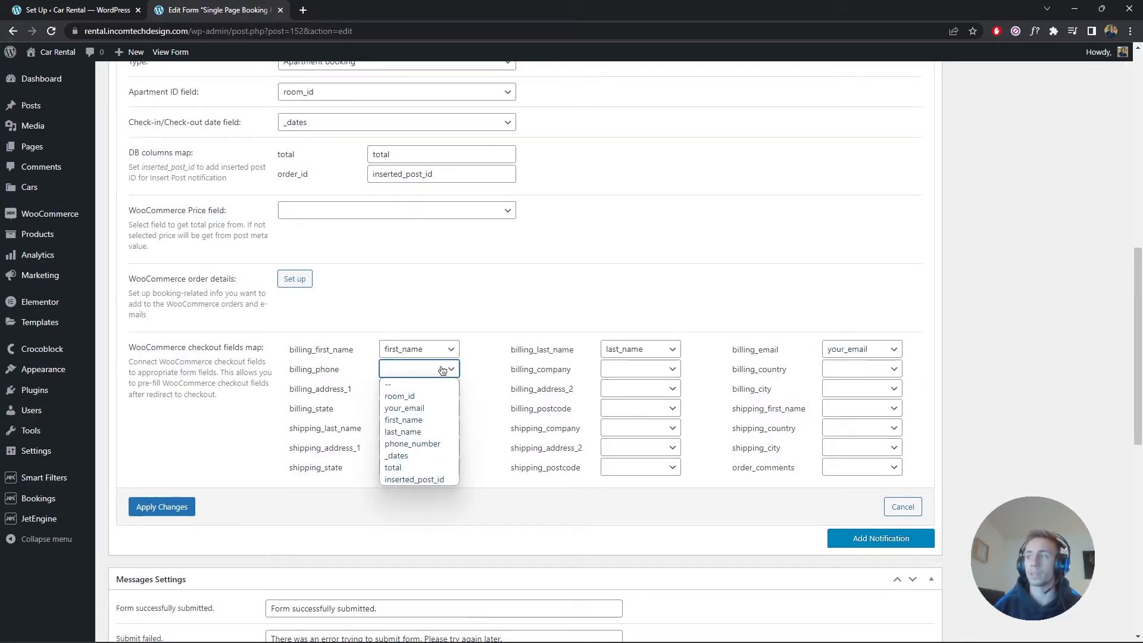
left_click(442, 369)
left_click(443, 369)
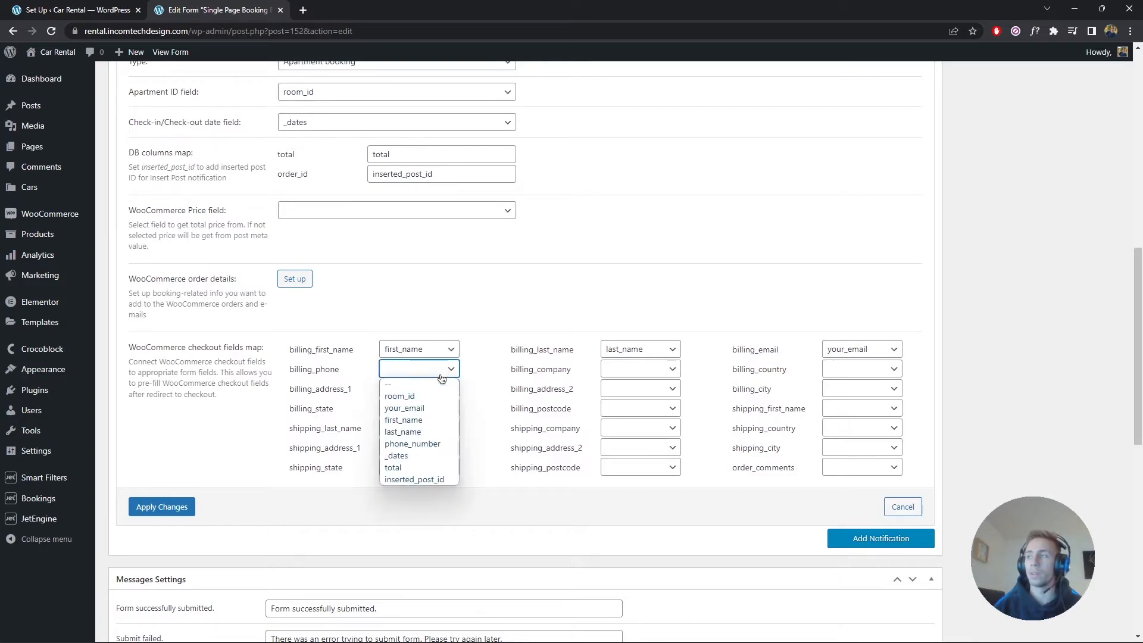
left_click(457, 450)
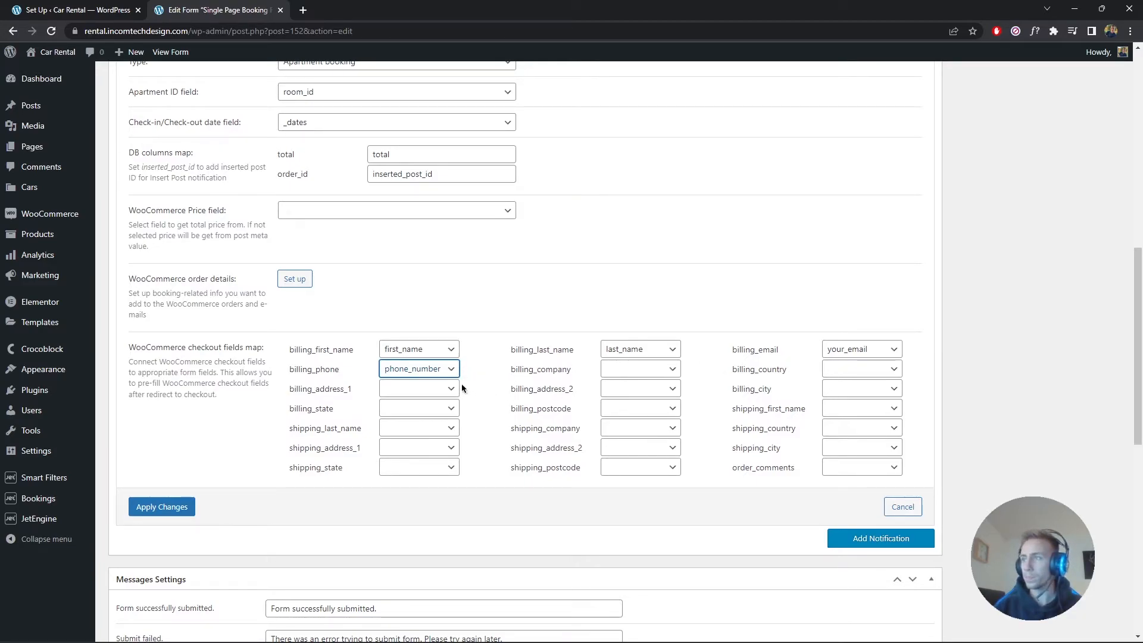
Map the checkout fields shipping_first_name to first_name and shipping_last_name to last_name
left_click_drag(289, 429, 331, 429)
left_click(847, 410)
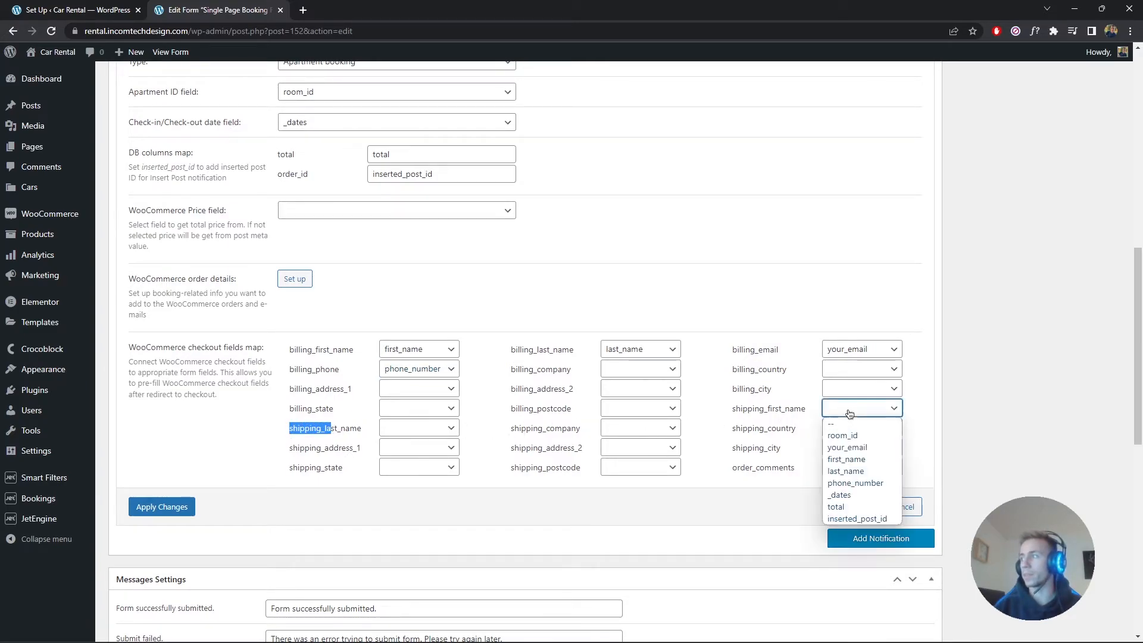
left_click(846, 459)
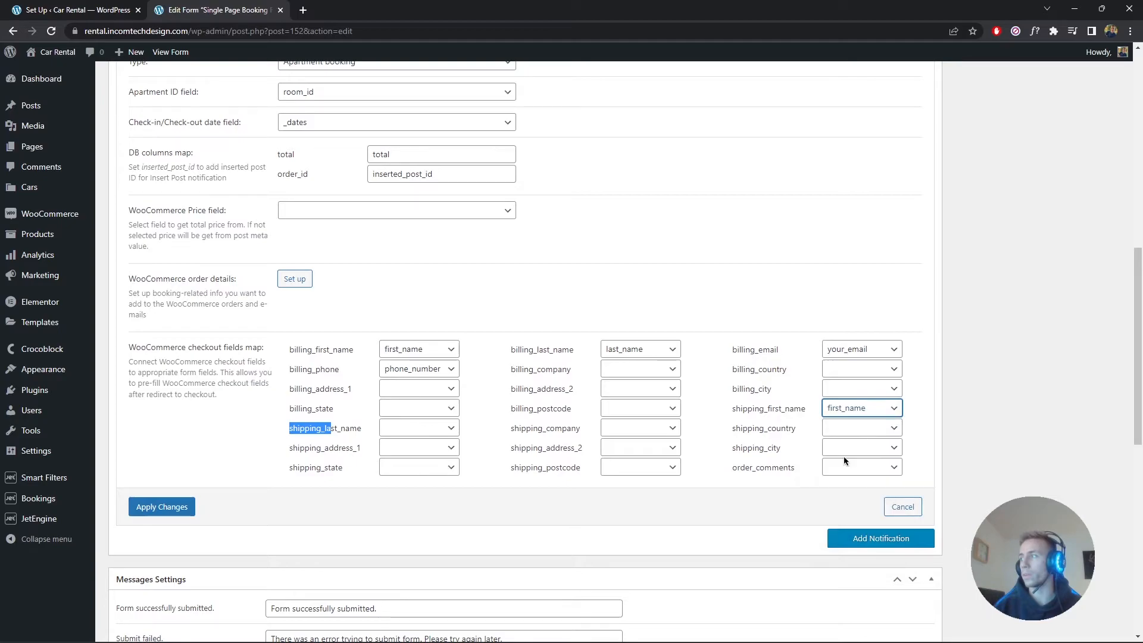
left_click(443, 428)
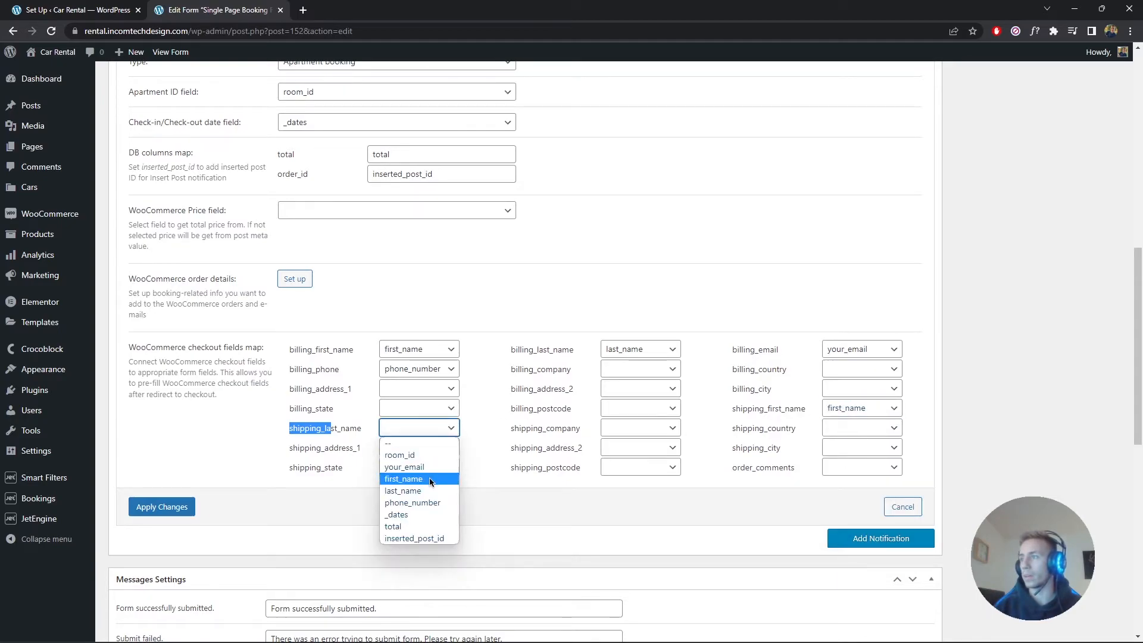
left_click(432, 487)
left_click(536, 422)
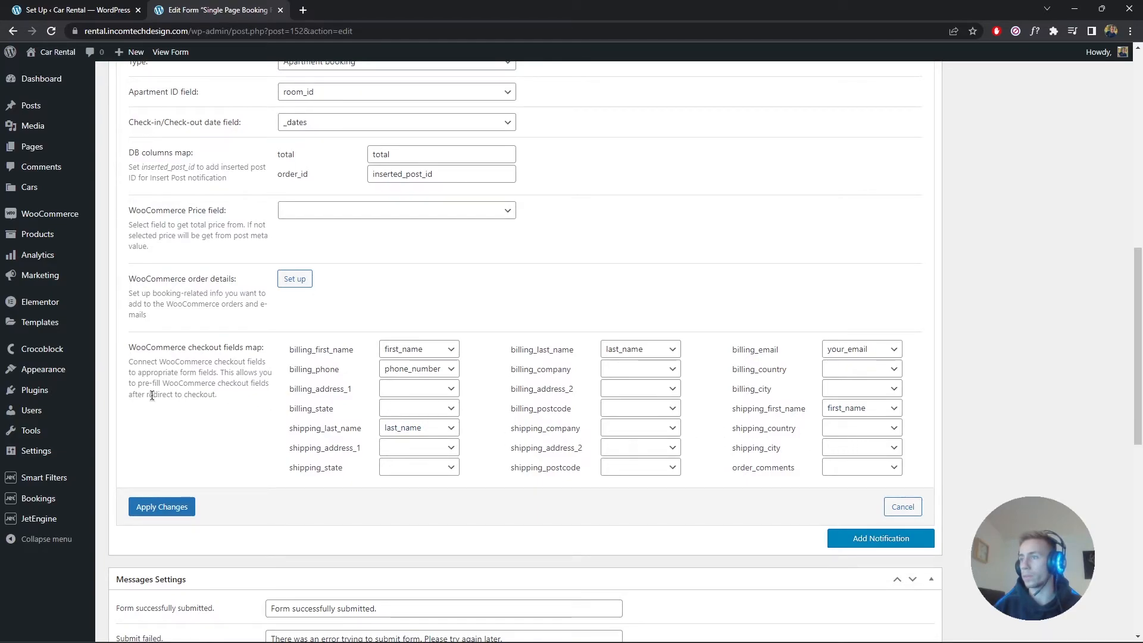
Apply the Apartment booking action's changes and update the Single Page Booking Form
scroll(252, 379, "down", 4)
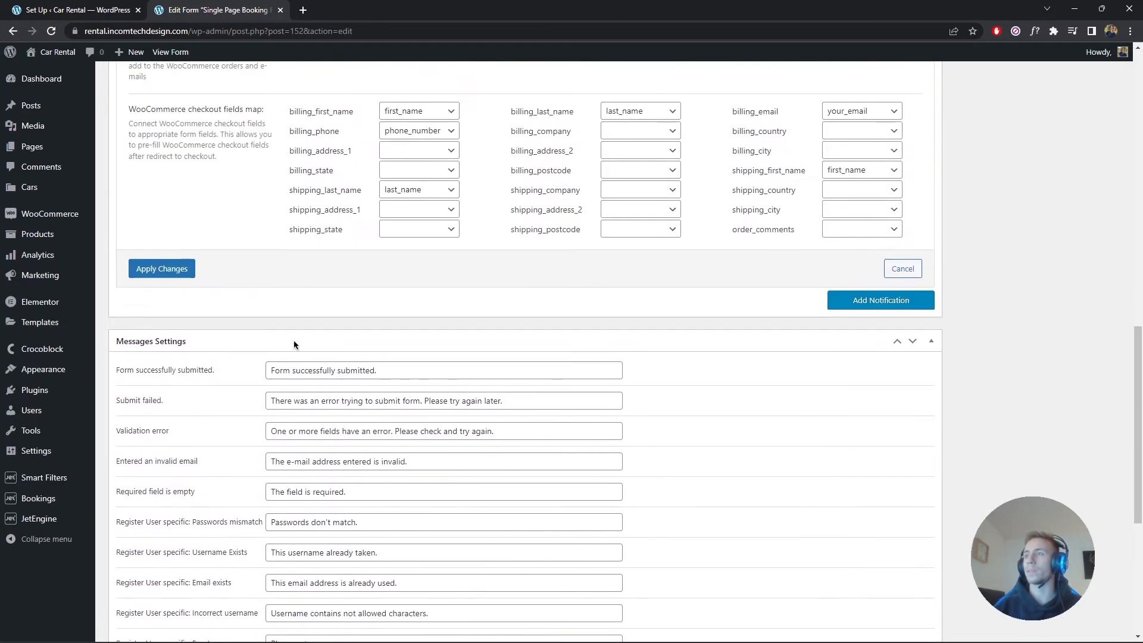
left_click(170, 269)
scroll(701, 235, "up", 10)
left_click(1098, 247)
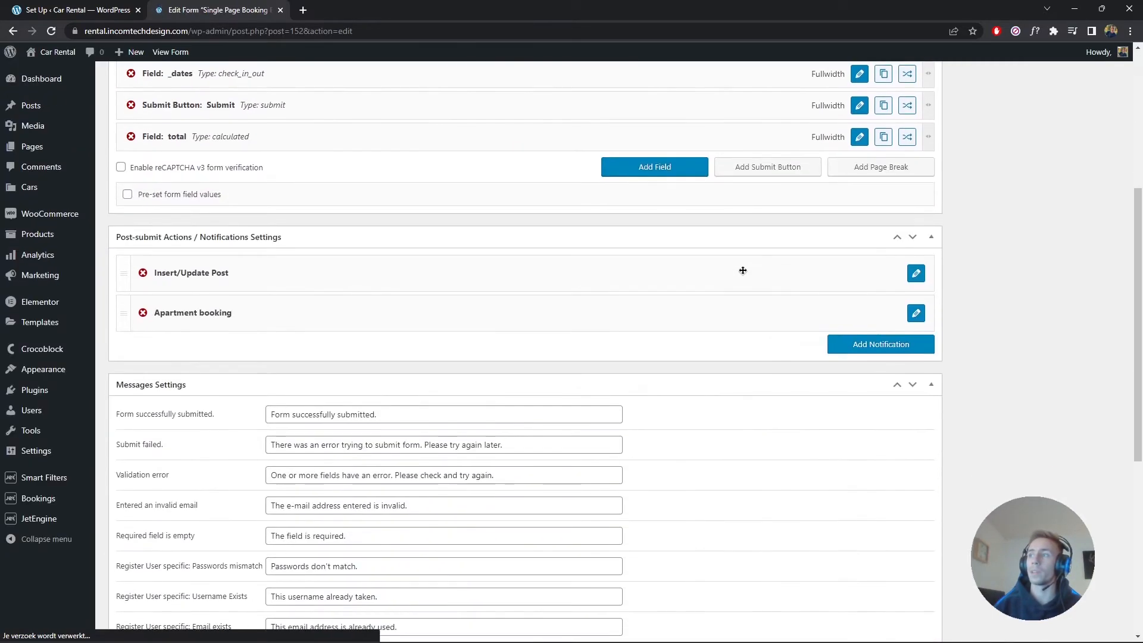
scroll(743, 270, "up", 2)
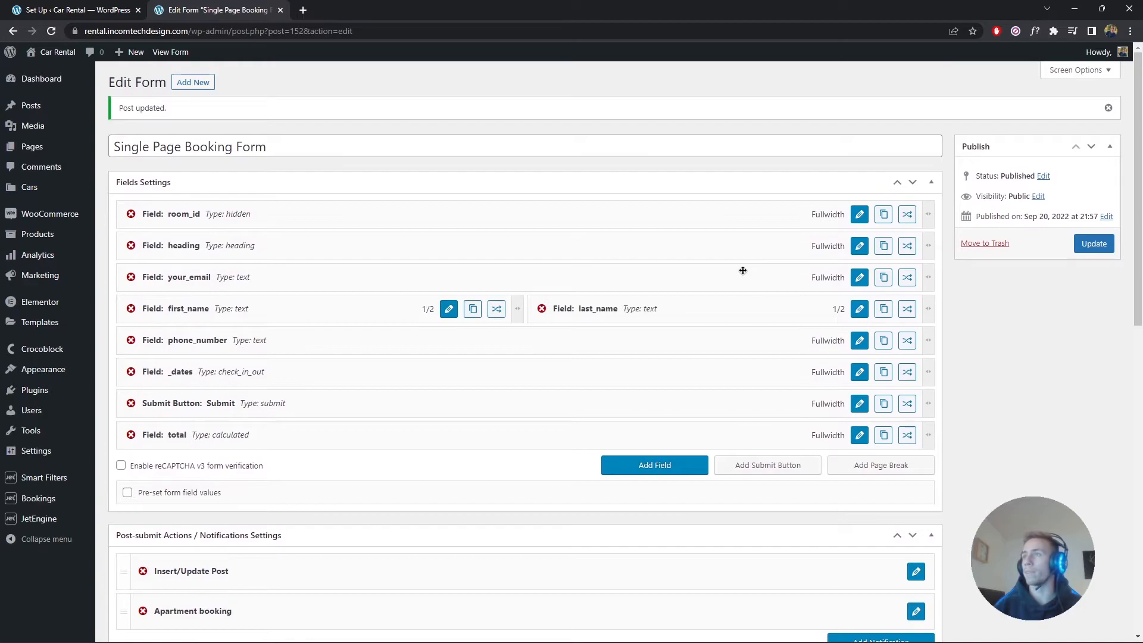
scroll(743, 271, "down", 6)
scroll(743, 271, "down", 6)
scroll(738, 272, "up", 10)
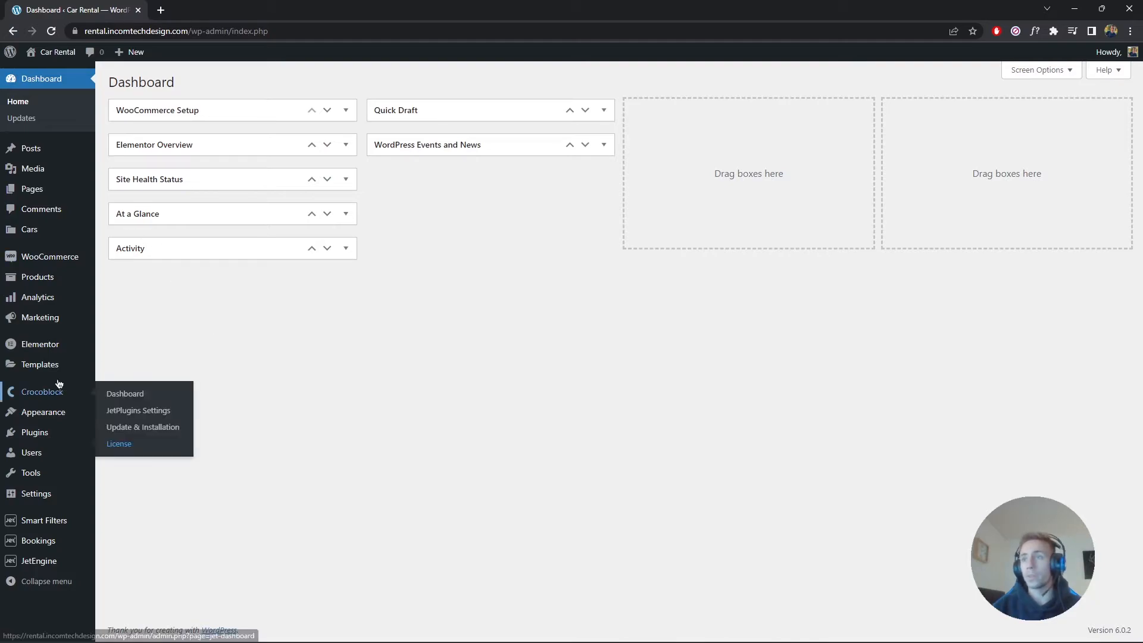
List all saved Elementor templates and open the singular car template for editing with Elementor in a new tab
left_click(40, 364)
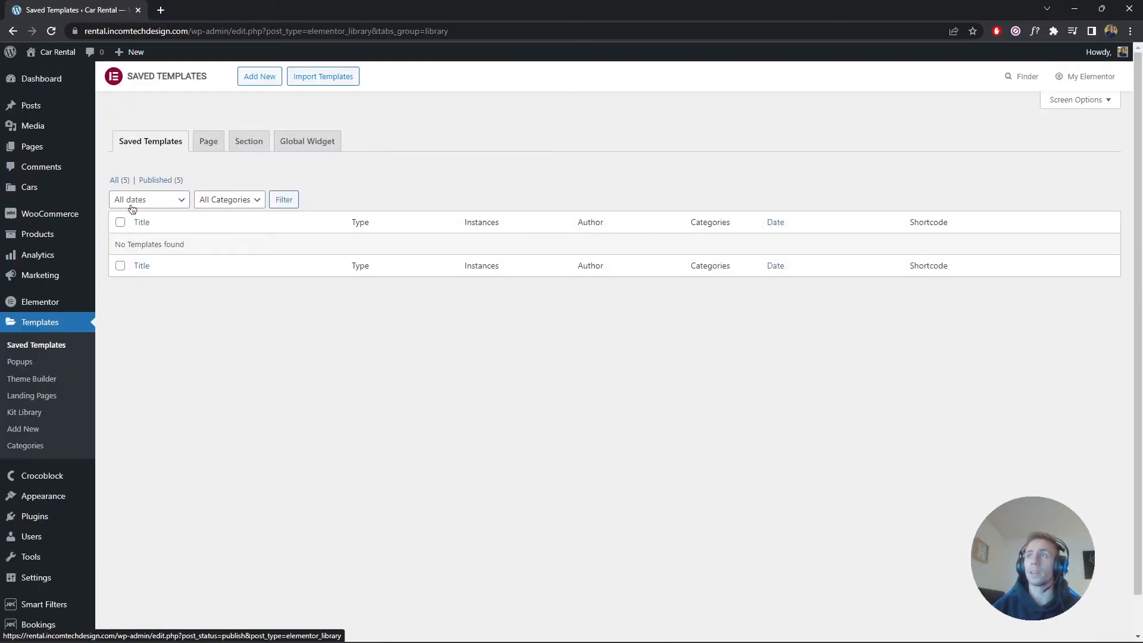
left_click(119, 182)
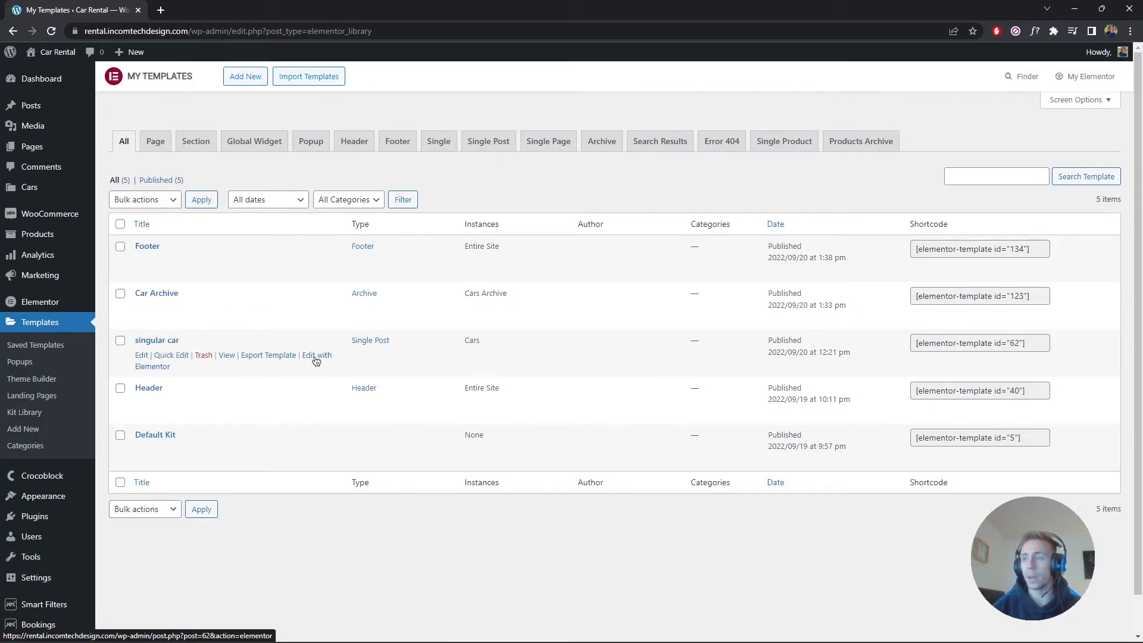
middle_click(315, 361)
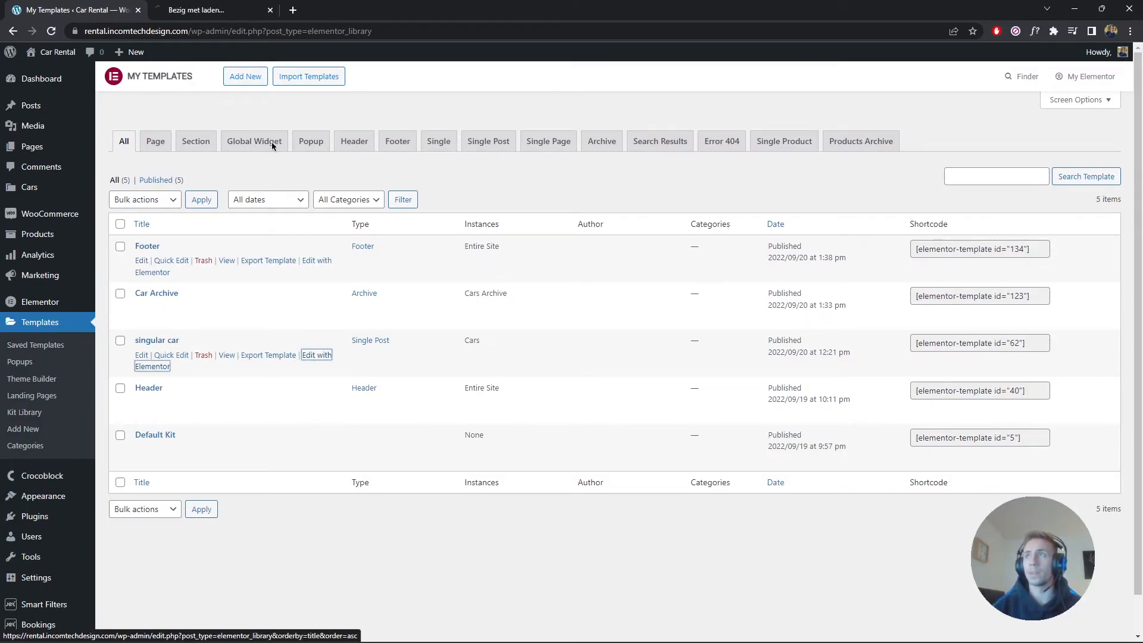
Add an inner section to the empty column beside the car details and delete its second column
left_click(243, 4)
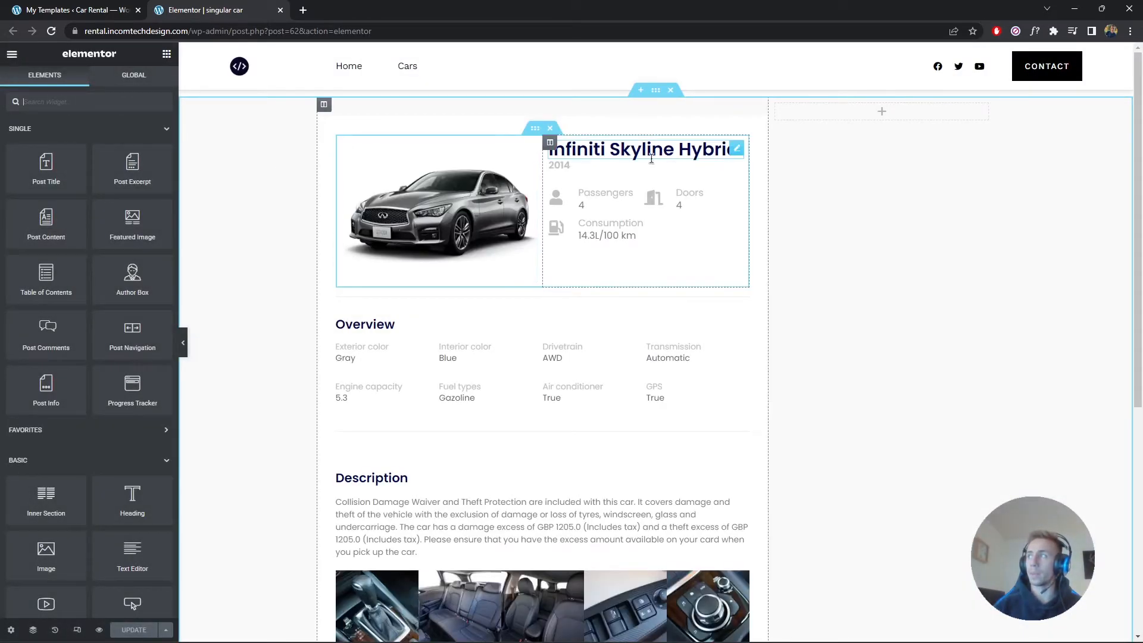
scroll(427, 324, "down", 5)
scroll(505, 346, "up", 5)
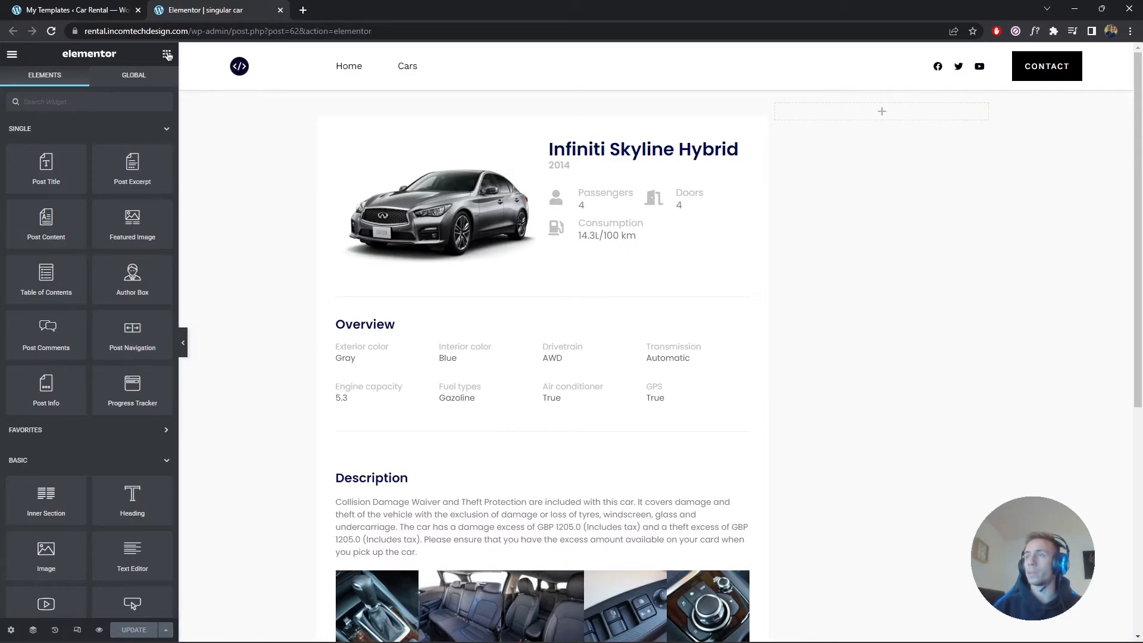
left_click(116, 108)
type("inner")
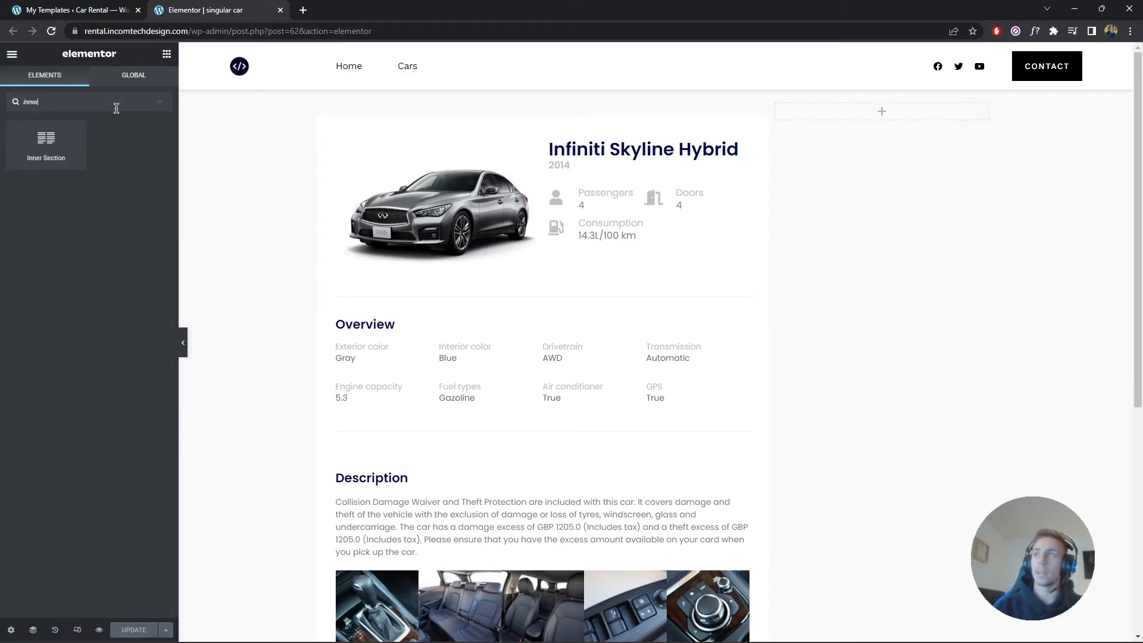
left_click_drag(63, 136, 884, 116)
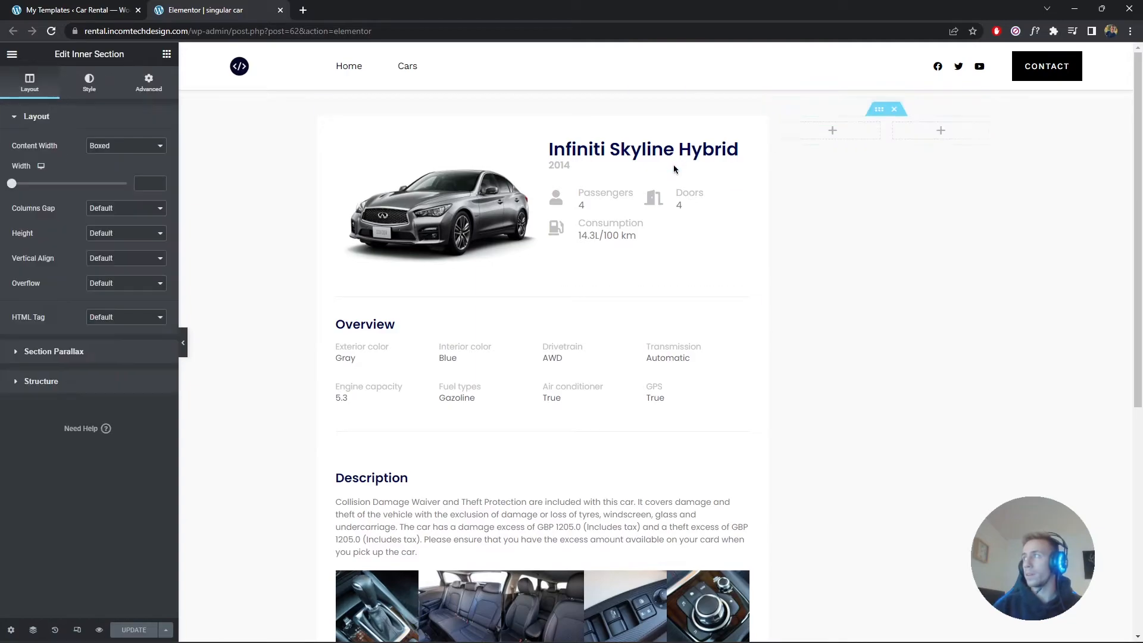
right_click(894, 123)
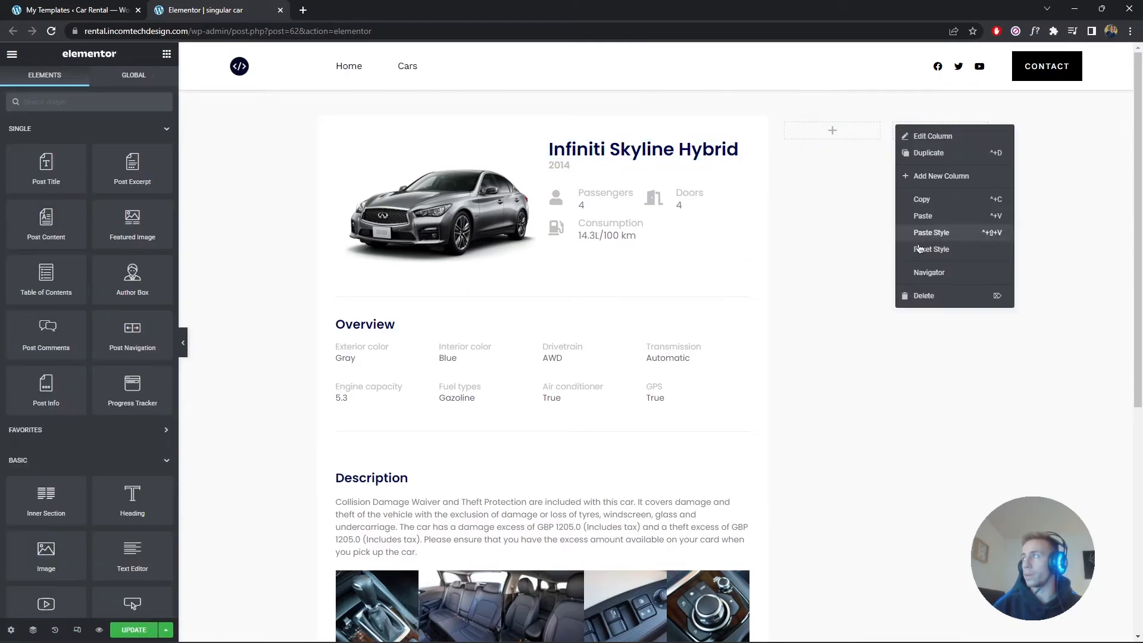
left_click(907, 296)
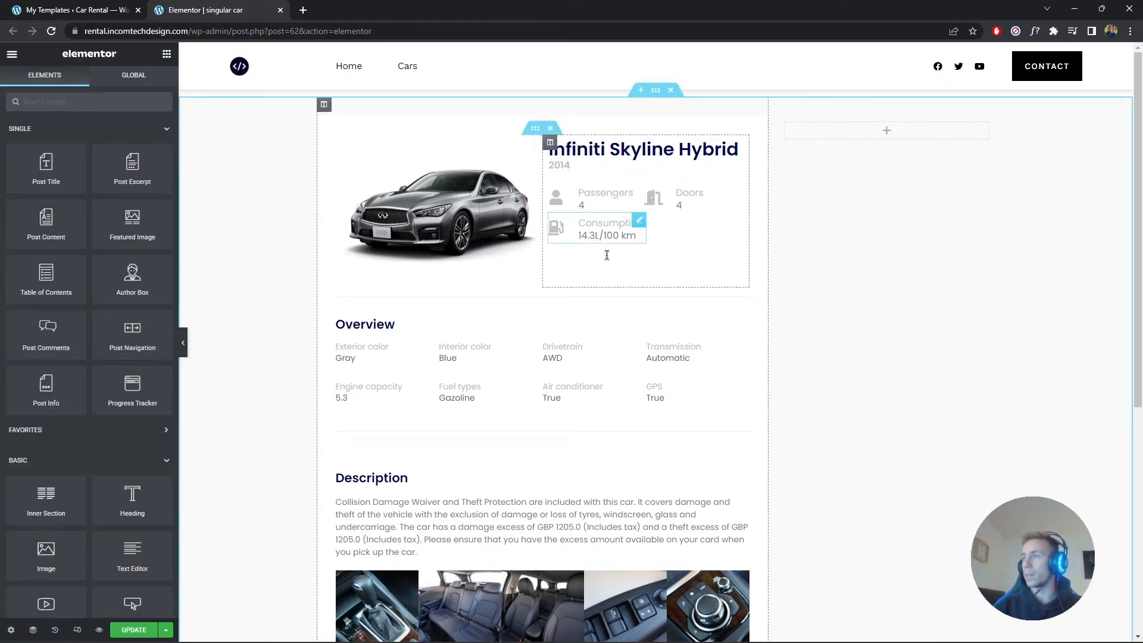
Copy the Overview heading and paste it into the new inner section beside the car details
right_click(403, 324)
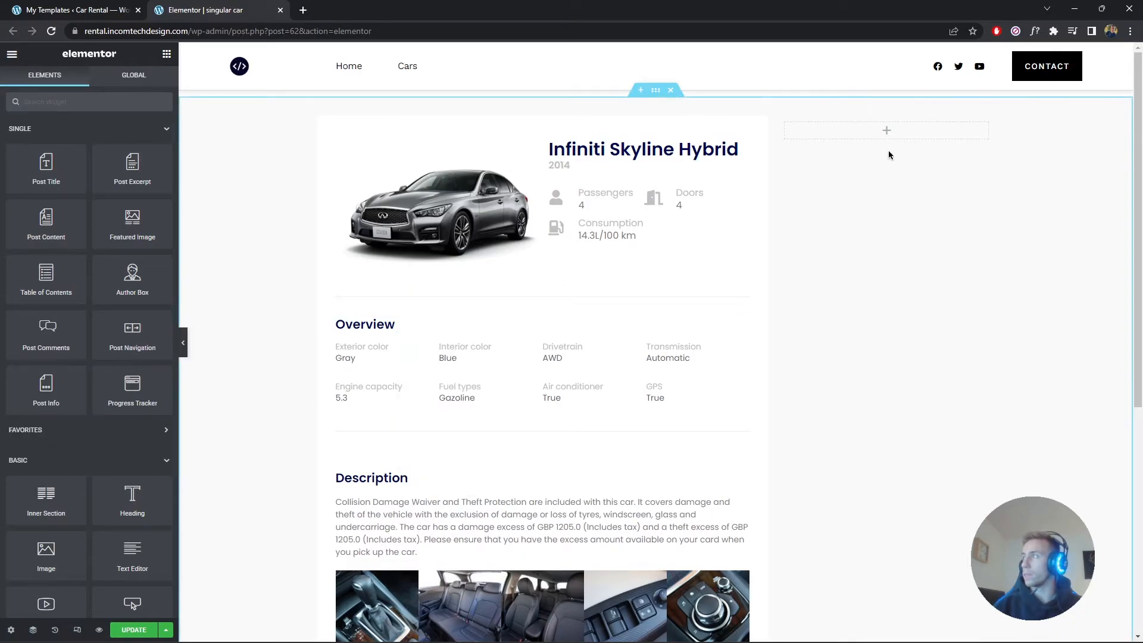
right_click(887, 130)
left_click(917, 221)
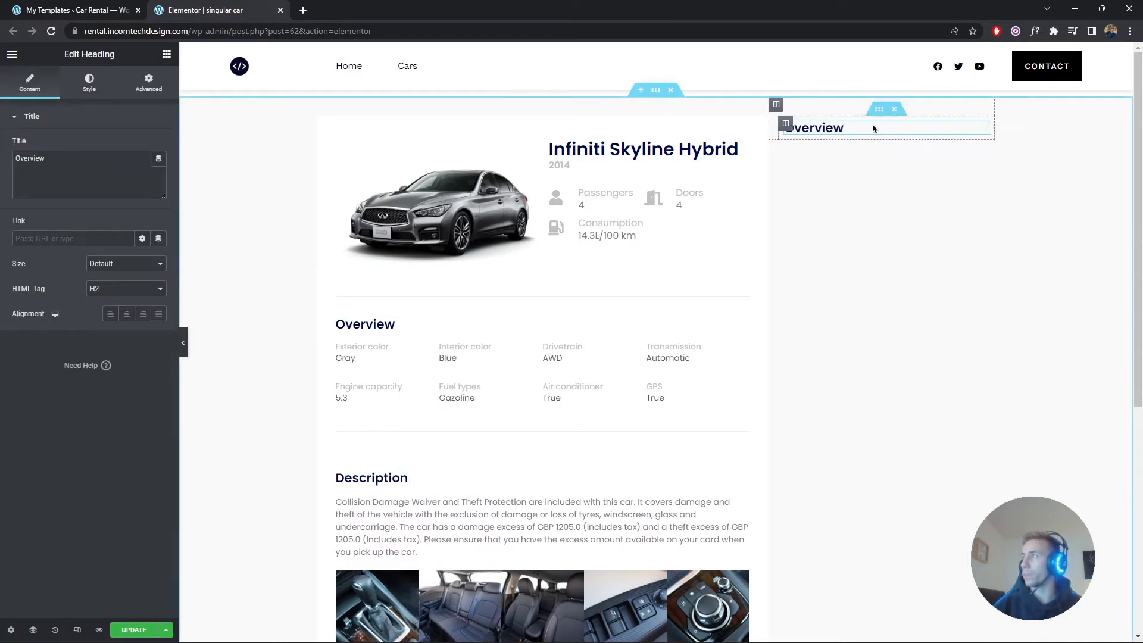
Centre the pasted heading and change its title to Availability
left_click(127, 313)
triple_click(35, 174)
type("Av")
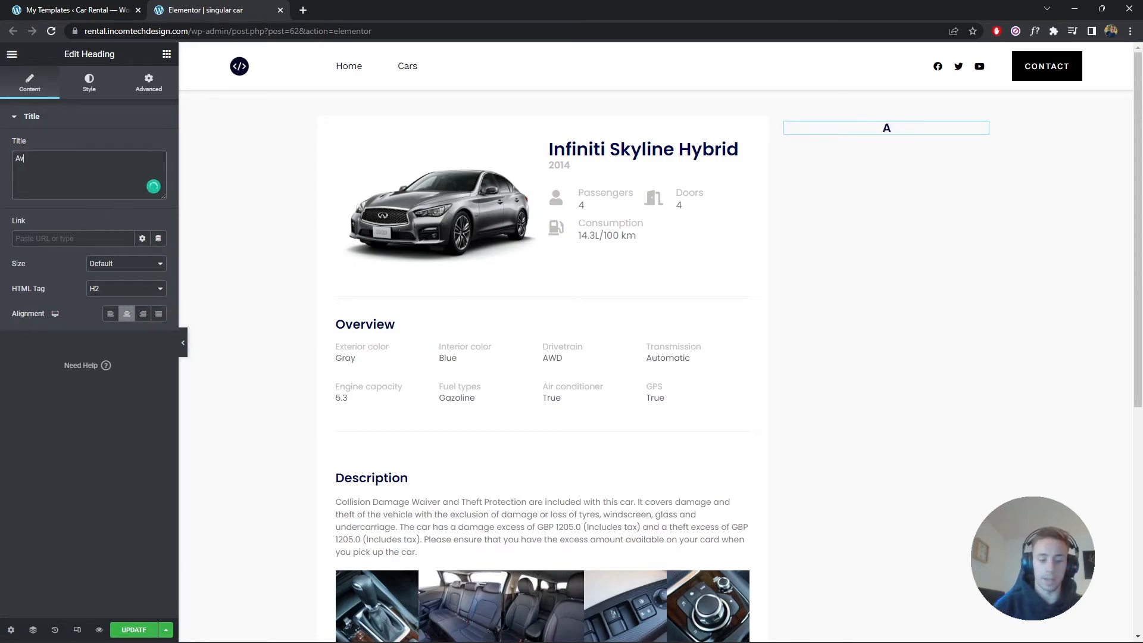
type("ailability")
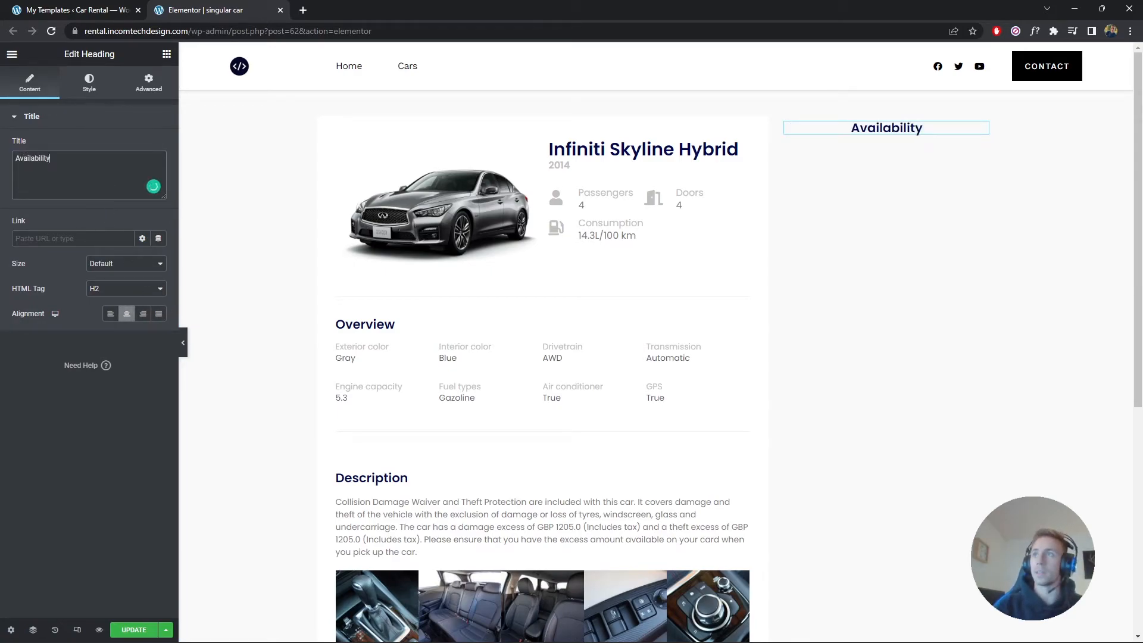
Add a Booking Availability Calendar widget below the Availability heading and enable its Scroll to the form option
left_click(167, 54)
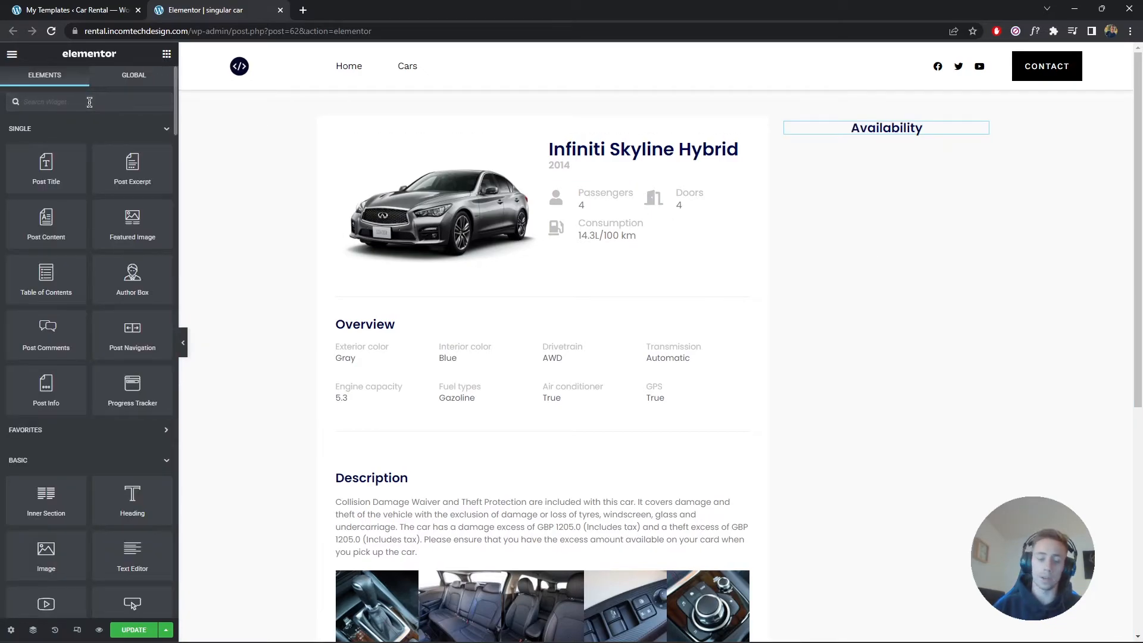
type("cale")
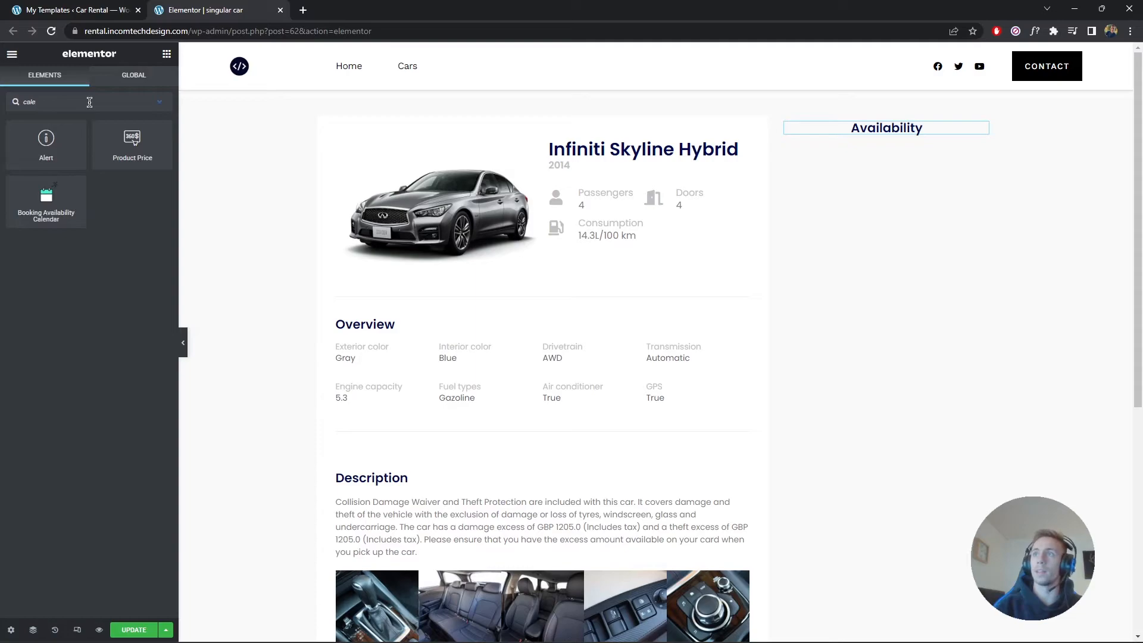
left_click_drag(61, 203, 906, 137)
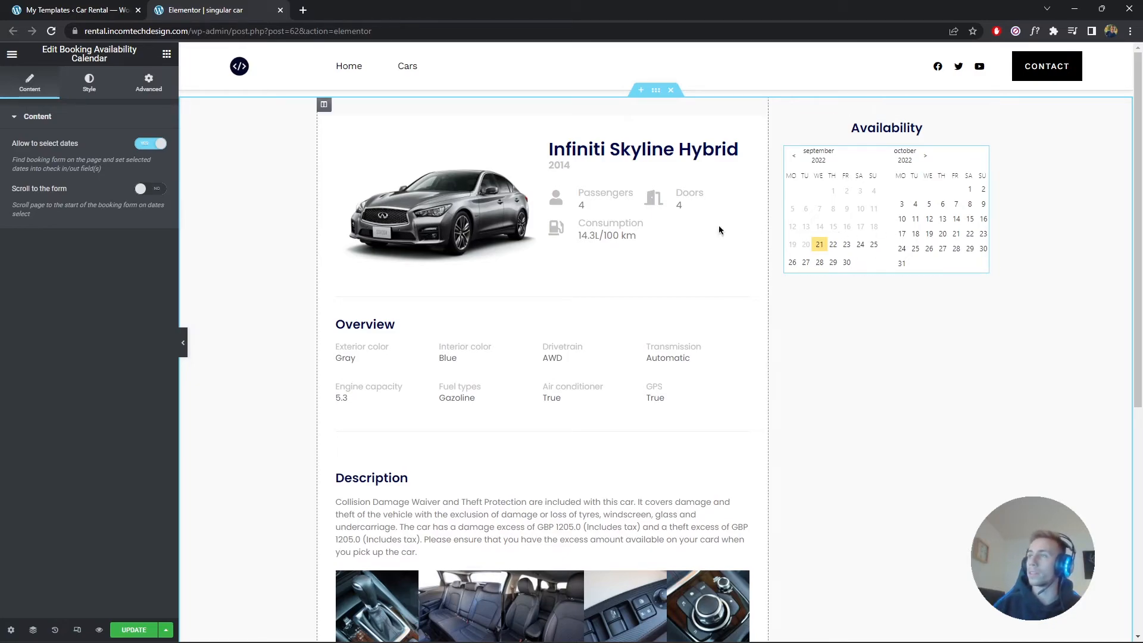
left_click(144, 191)
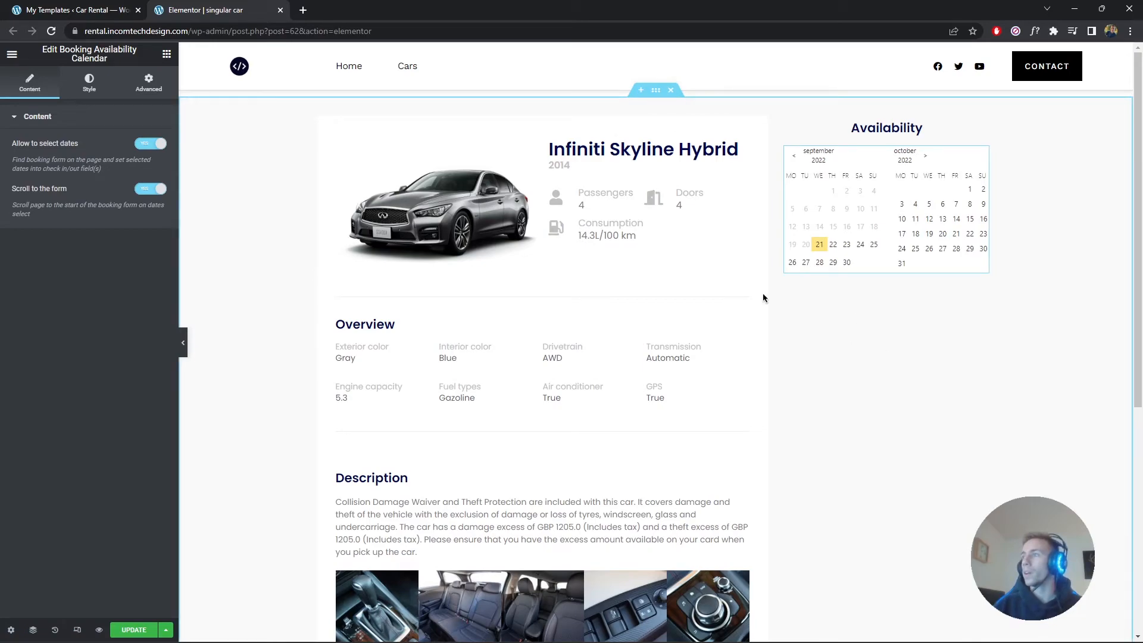
left_click(183, 342)
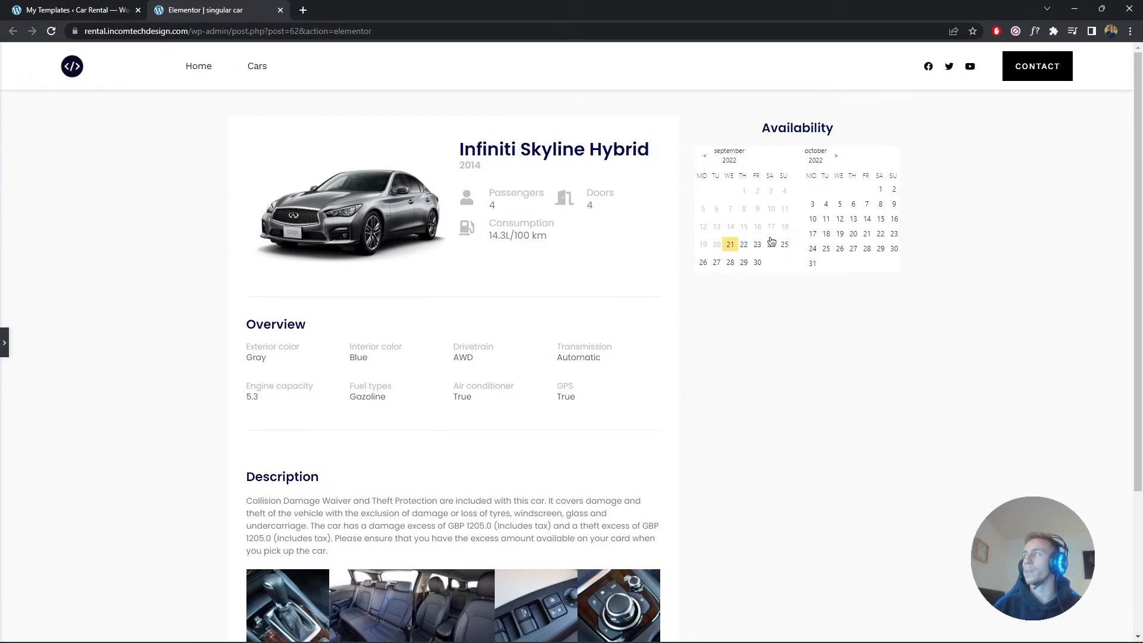
left_click(5, 342)
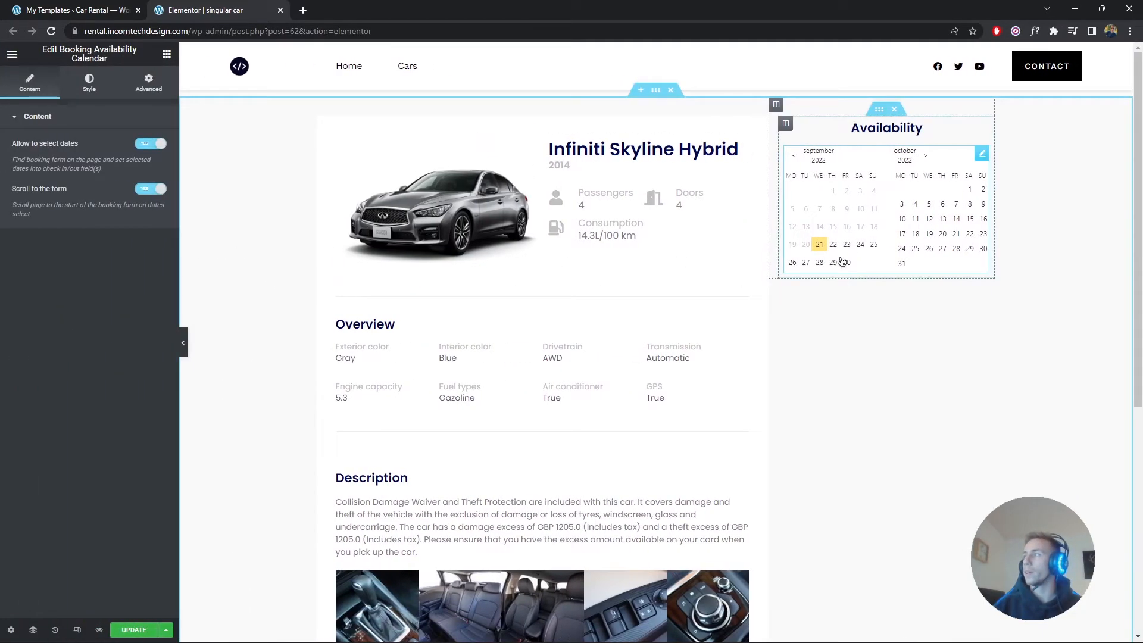
Add a JetEngine Form widget below the calendar and assign the Single Page Booking Form to it
left_click(167, 56)
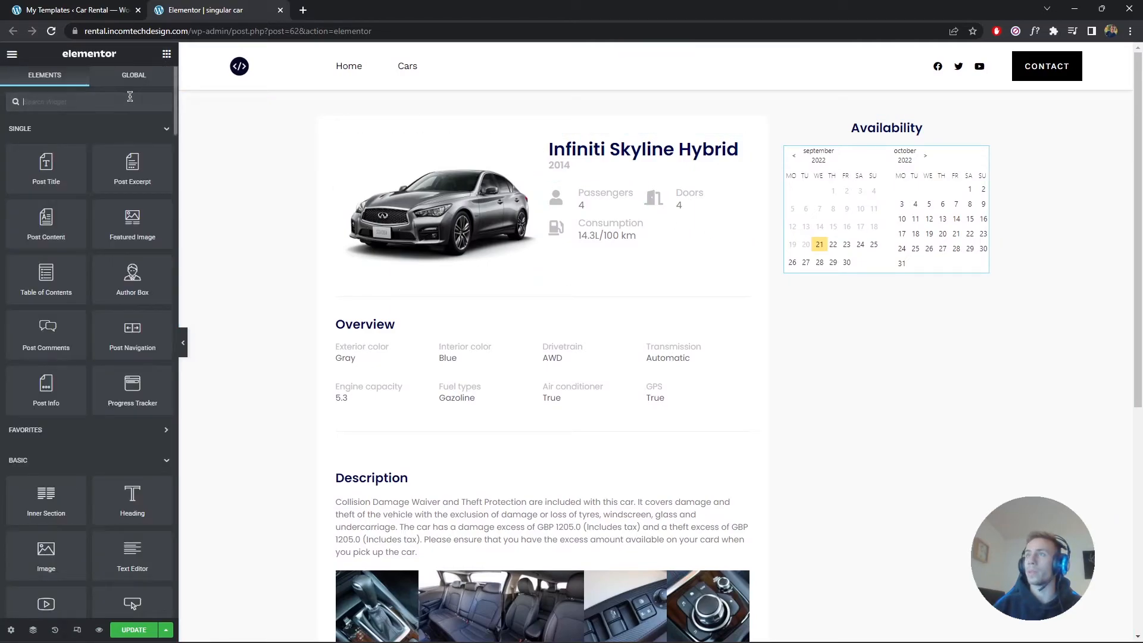
type("form")
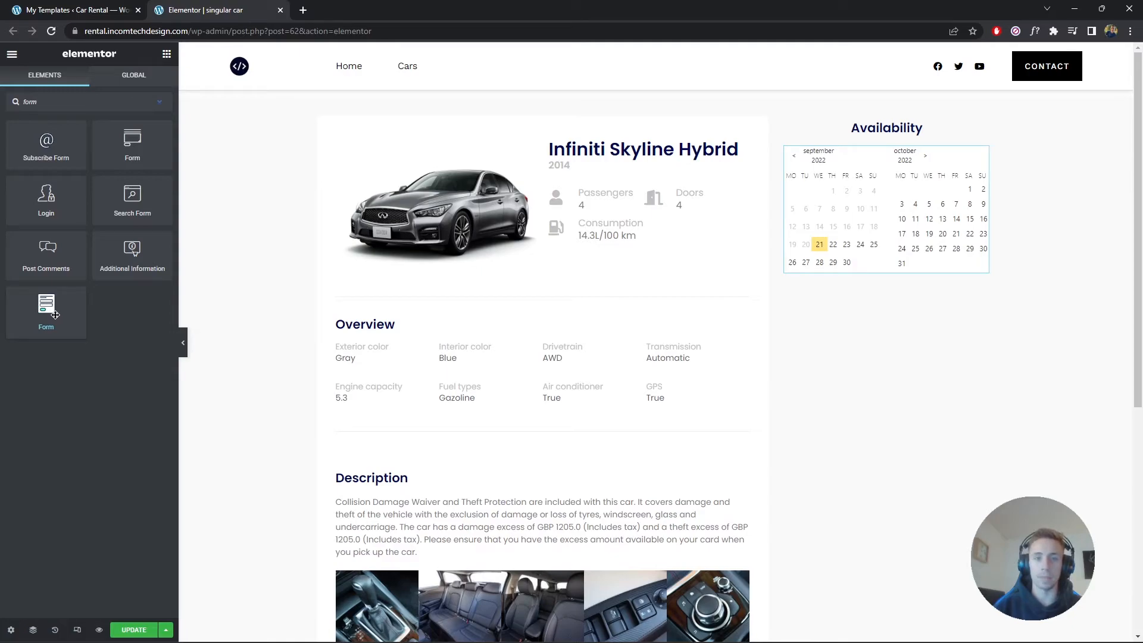
left_click_drag(54, 314, 898, 271)
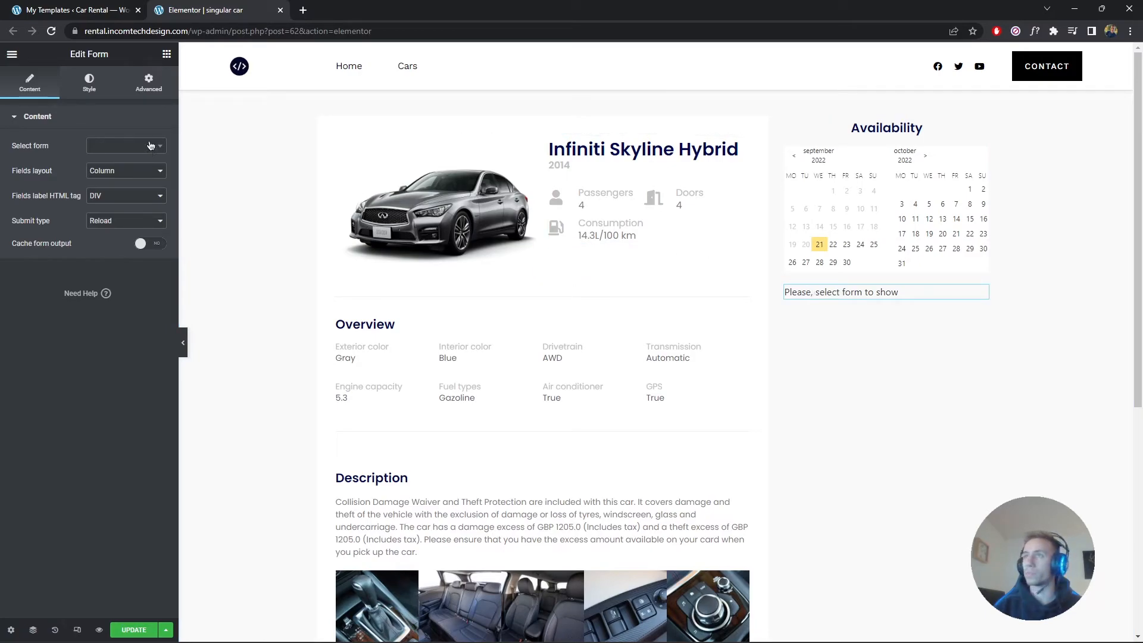
left_click(128, 146)
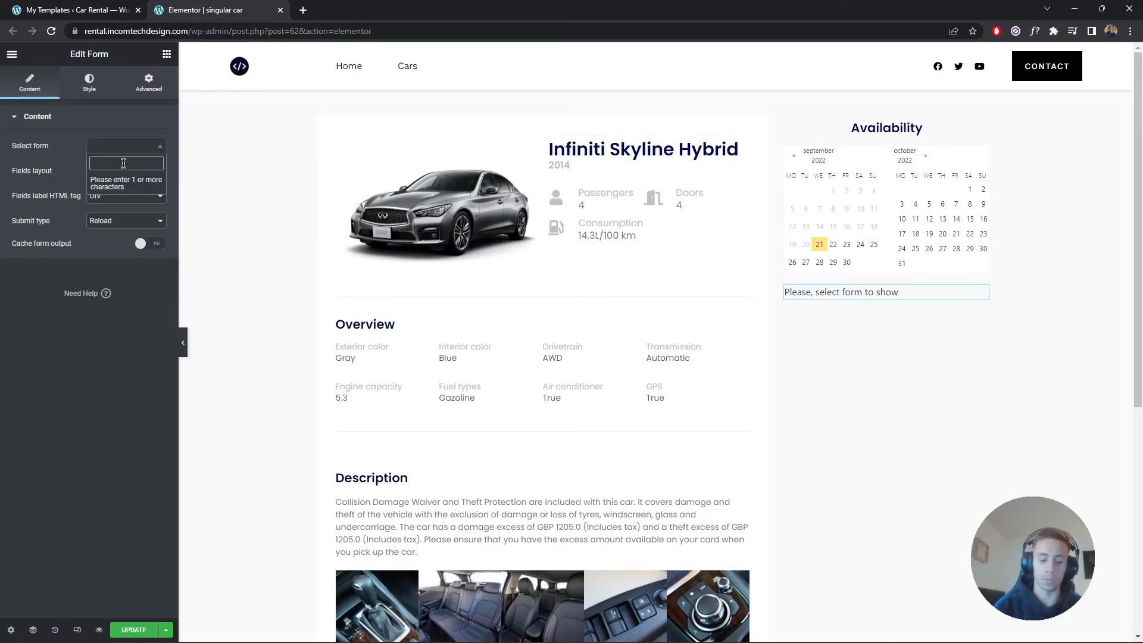
type("form")
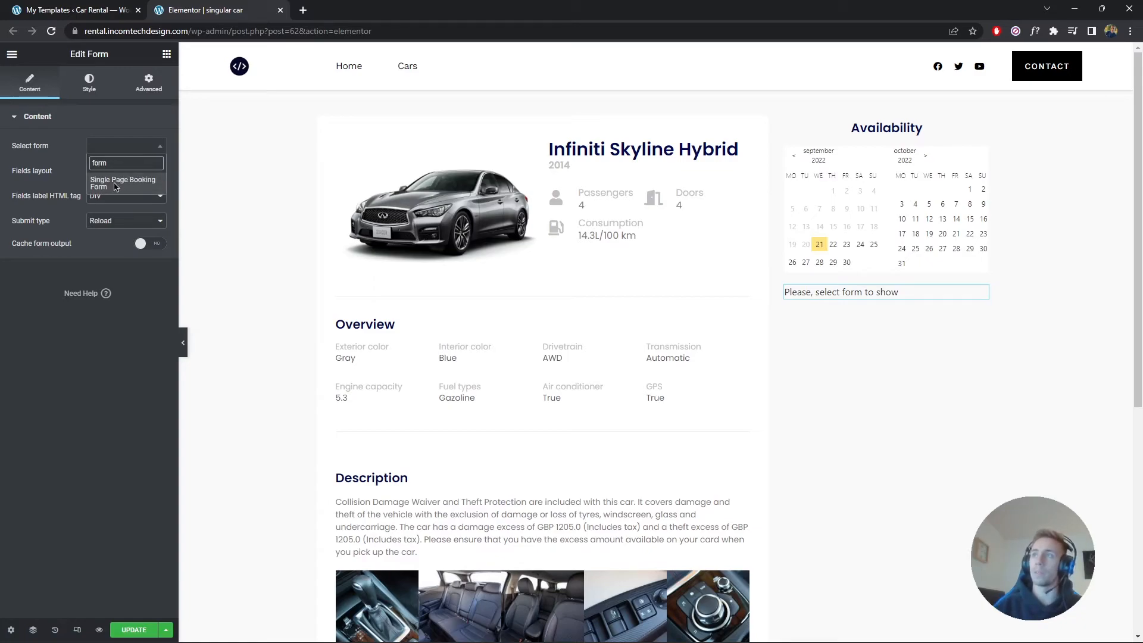
left_click(116, 185)
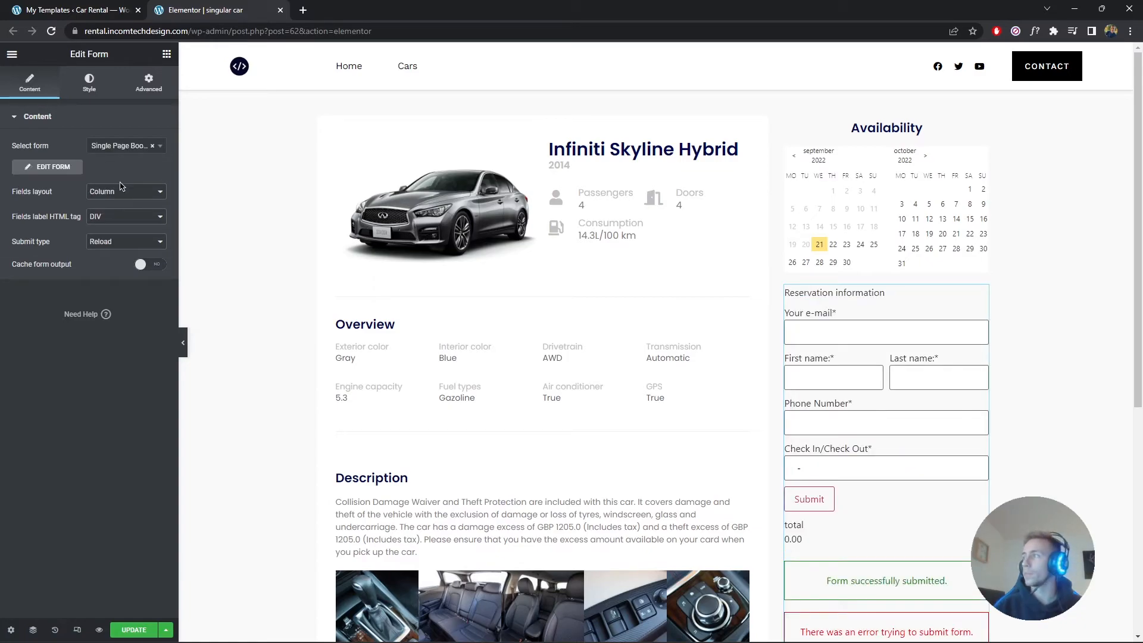
scroll(839, 321, "down", 2)
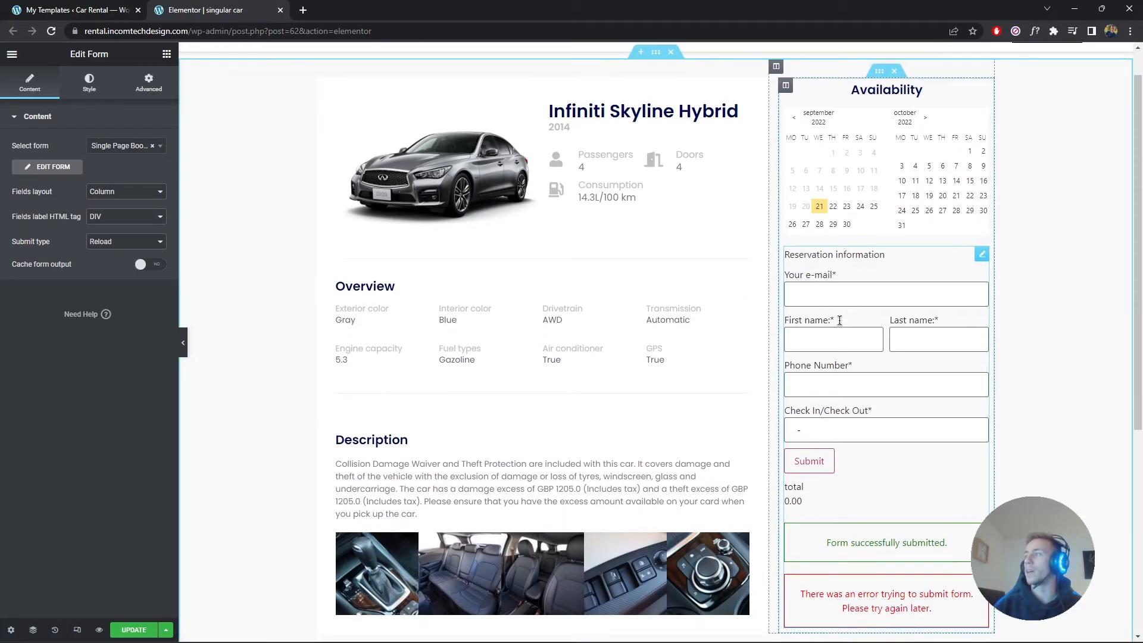
scroll(839, 321, "down", 1)
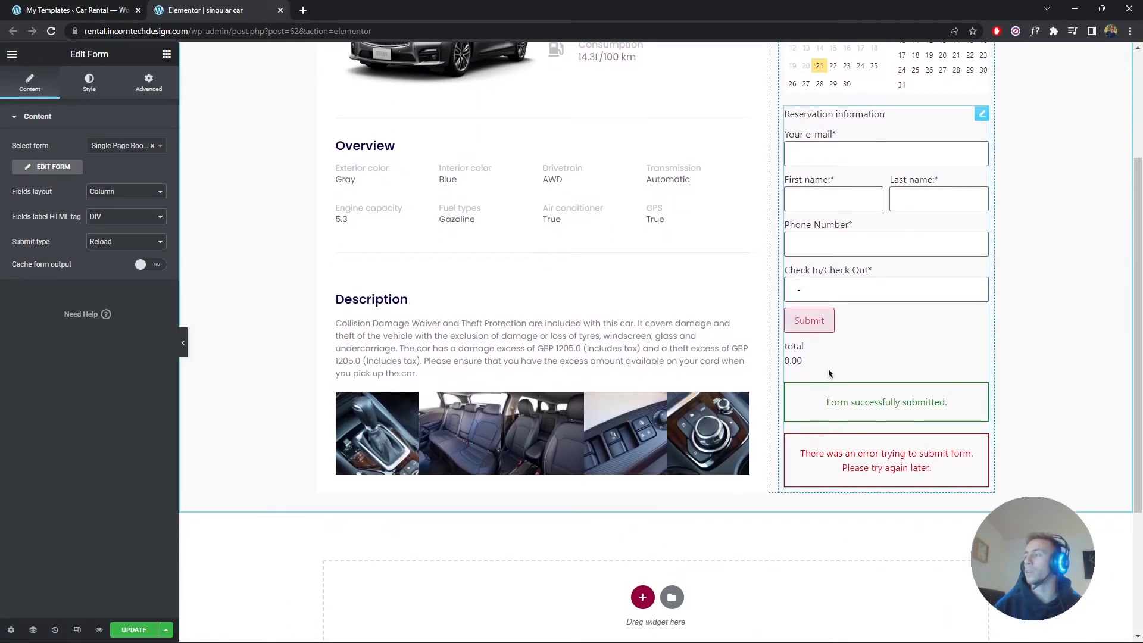
scroll(827, 405, "up", 1)
scroll(827, 405, "up", 3)
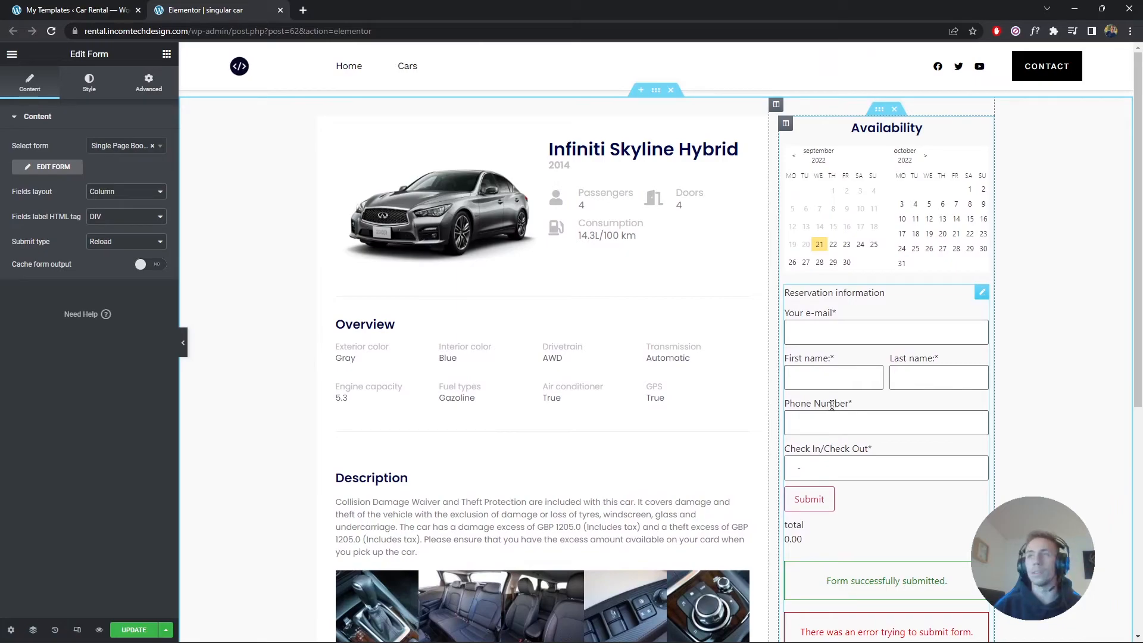
Set the booking form's submit type to AJAX, keeping the Column fields layout and DIV label tag
left_click(107, 191)
left_click(111, 204)
left_click(119, 219)
left_click(119, 223)
left_click(120, 243)
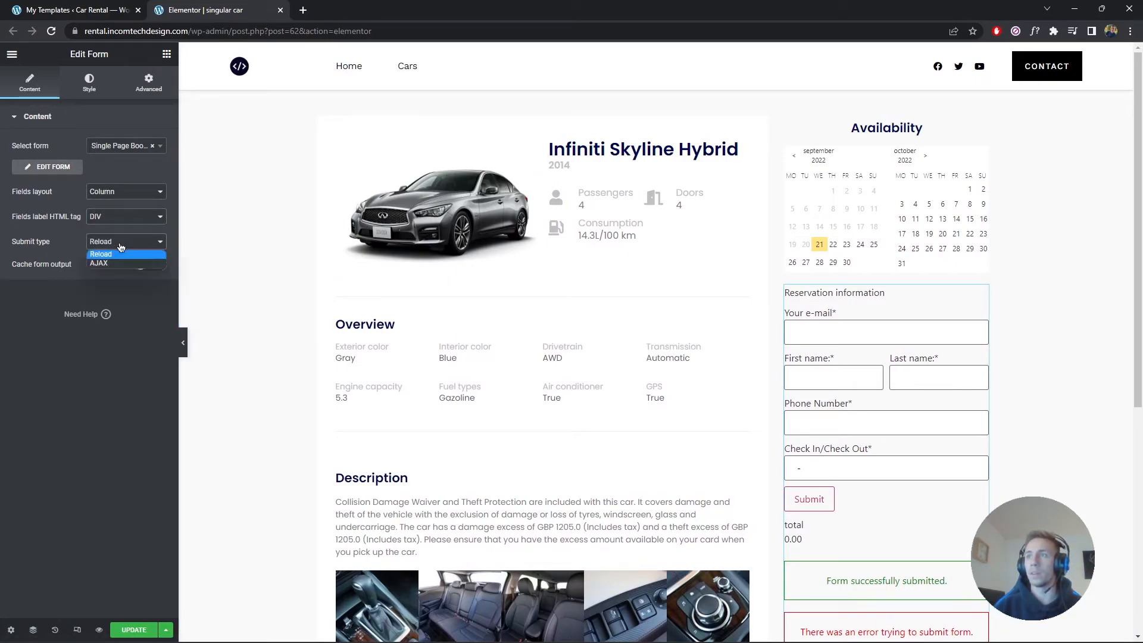
left_click(101, 263)
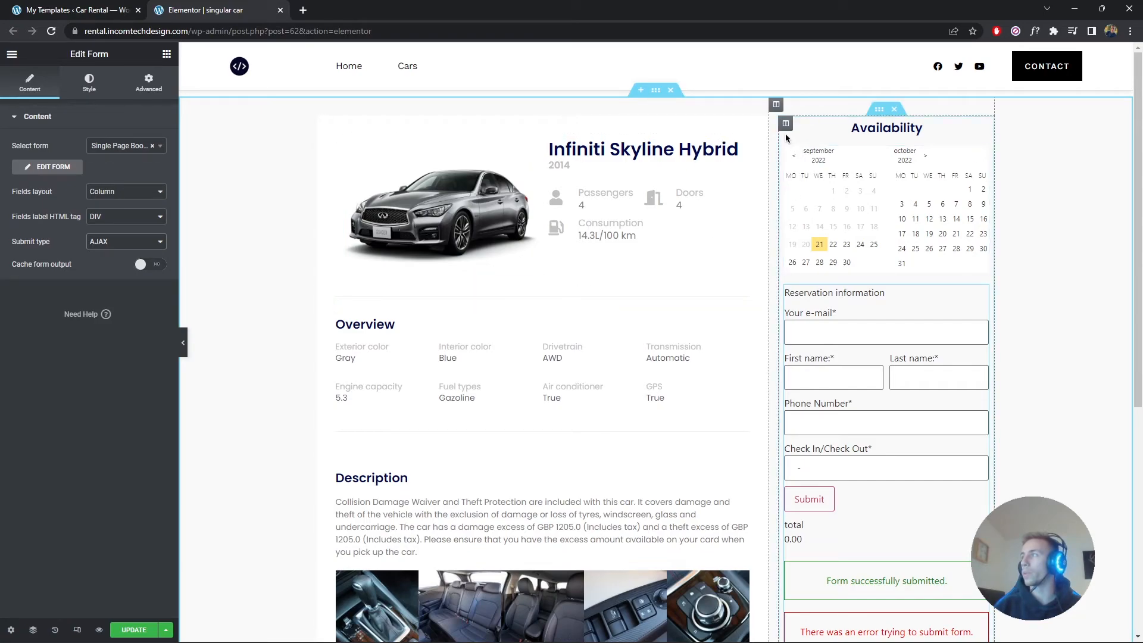
Give the column holding the calendar and form a classic white background, #FFFFFF
left_click(785, 123)
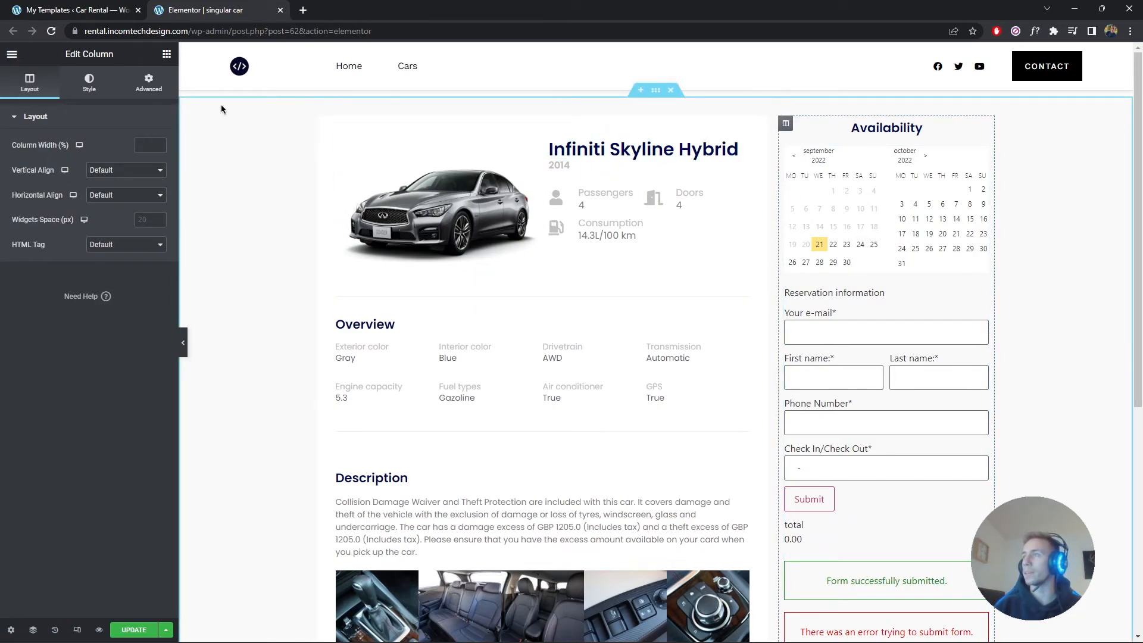
left_click(89, 83)
left_click(128, 171)
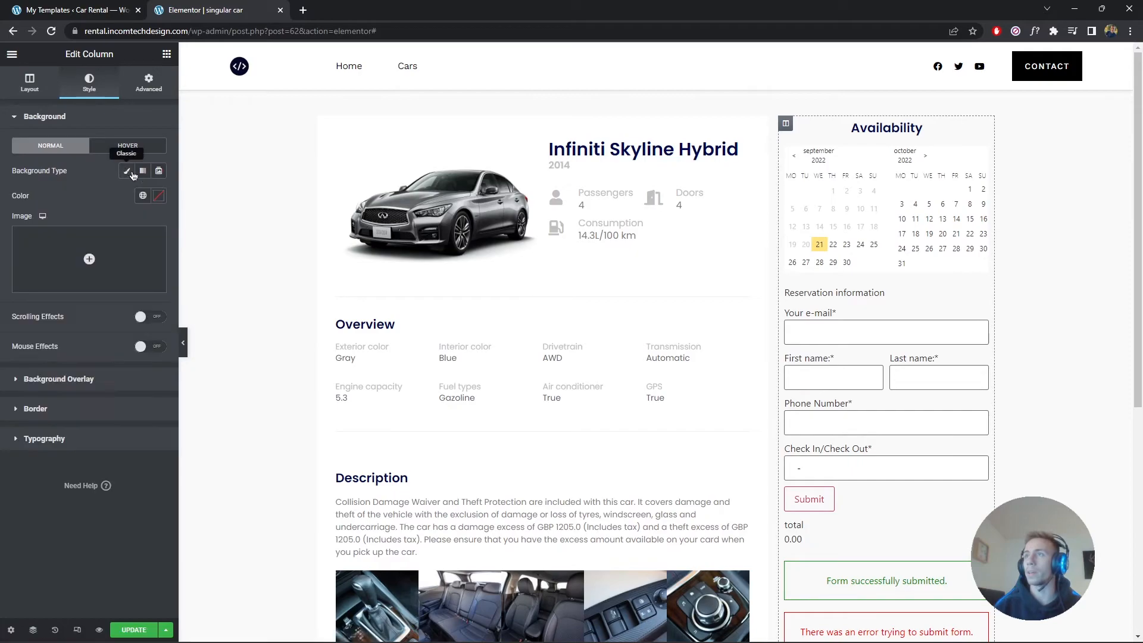
left_click(158, 196)
left_click_drag(60, 263, 7, 181)
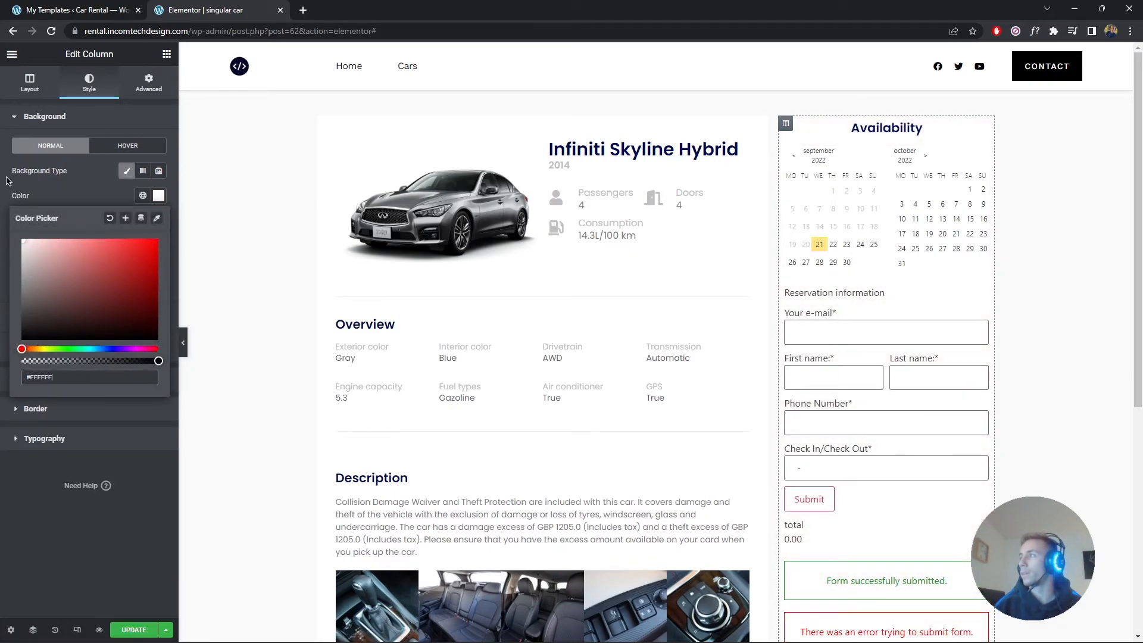
left_click(183, 343)
scroll(738, 467, "down", 2)
scroll(738, 466, "up", 2)
left_click(5, 341)
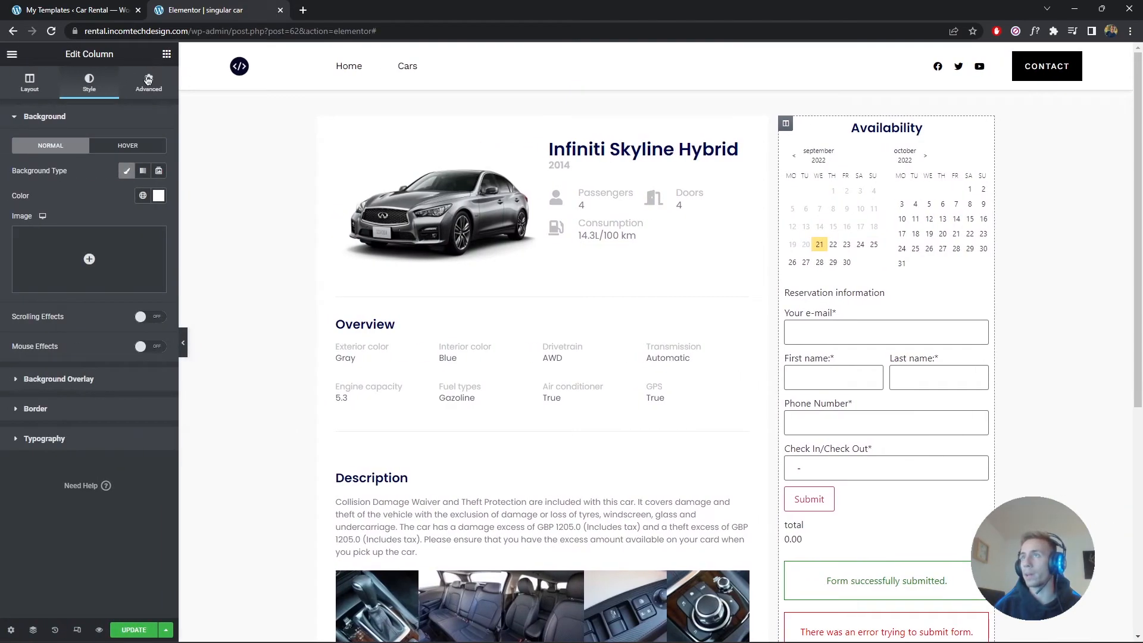
Set the availability column's padding to 2 em on all sides
left_click(148, 82)
left_click(137, 190)
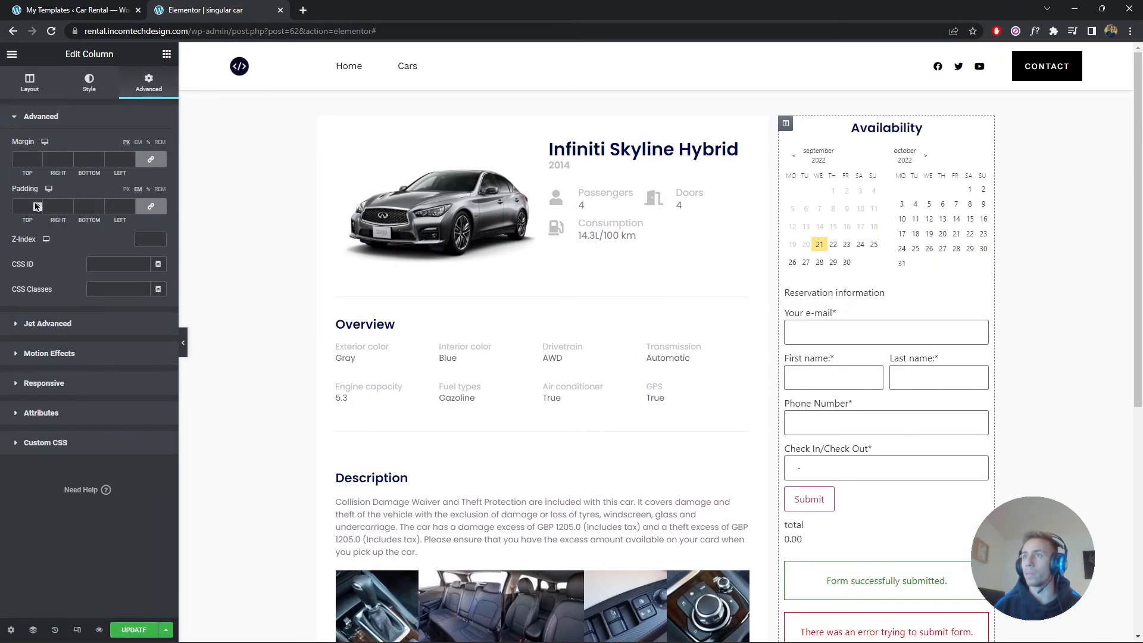
left_click(37, 206)
type("2")
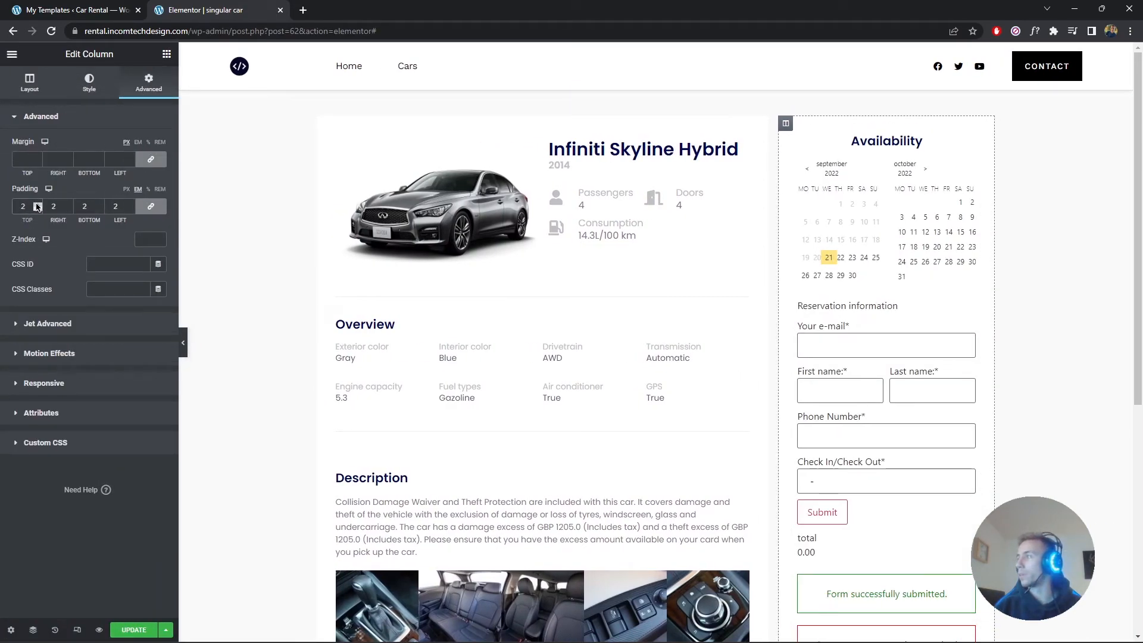
scroll(918, 442, "down", 3)
scroll(919, 442, "up", 3)
left_click(184, 342)
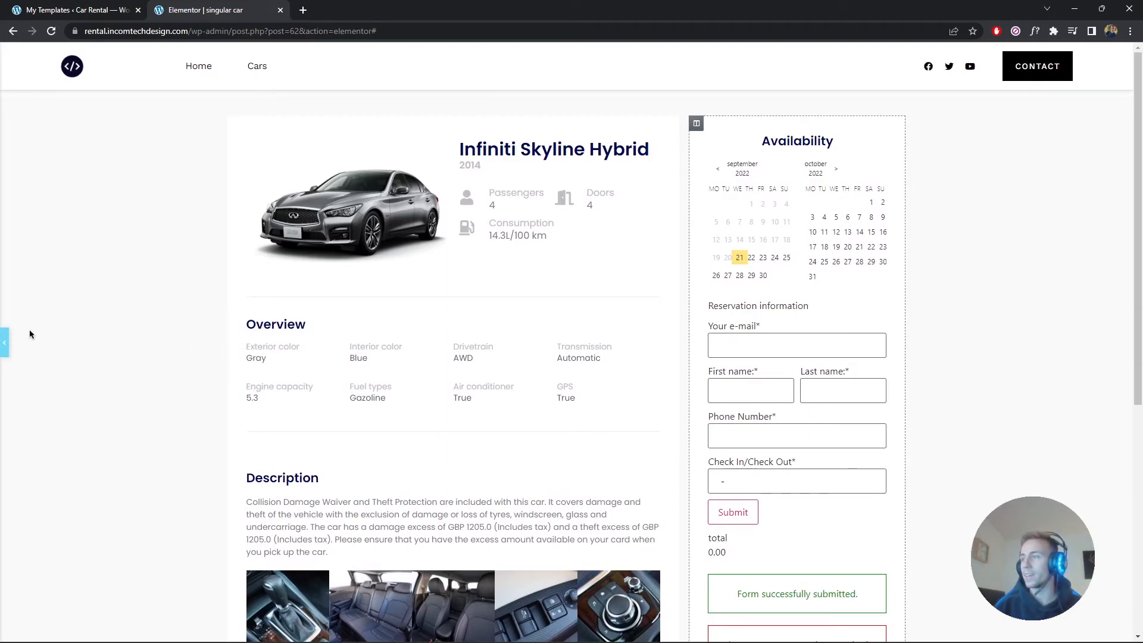
left_click(5, 342)
Review the whole singular car layout and update the template
scroll(357, 417, "down", 4)
scroll(357, 416, "up", 4)
scroll(207, 561, "down", 6)
scroll(207, 561, "up", 6)
left_click(148, 632)
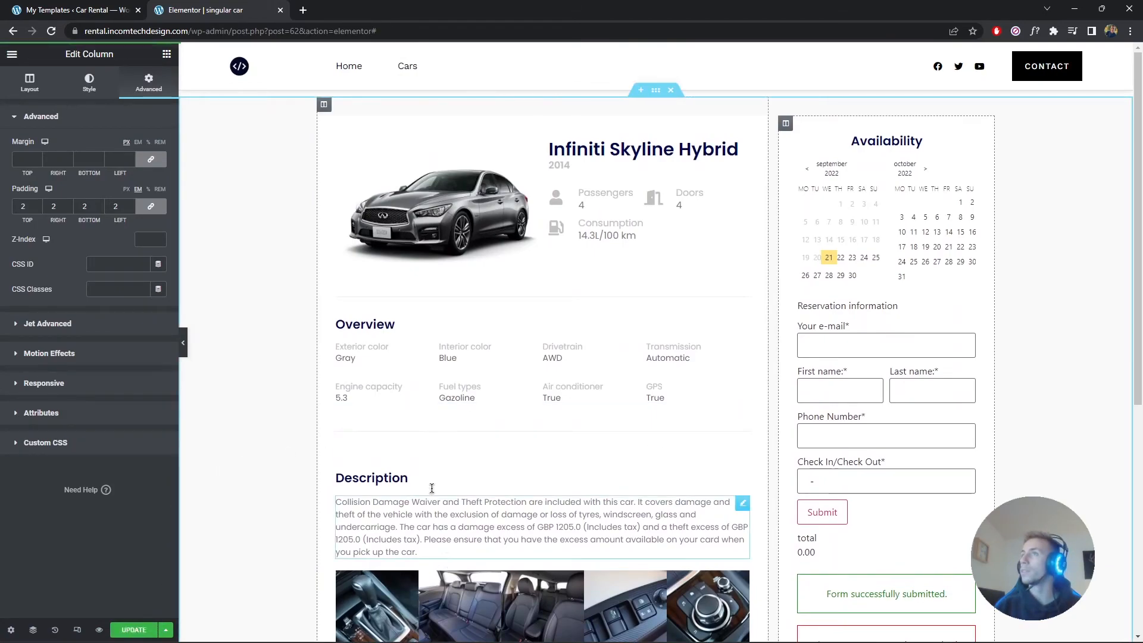
Exit the template editor to the WordPress admin and open the live site's car listing
left_click(12, 55)
left_click(100, 294)
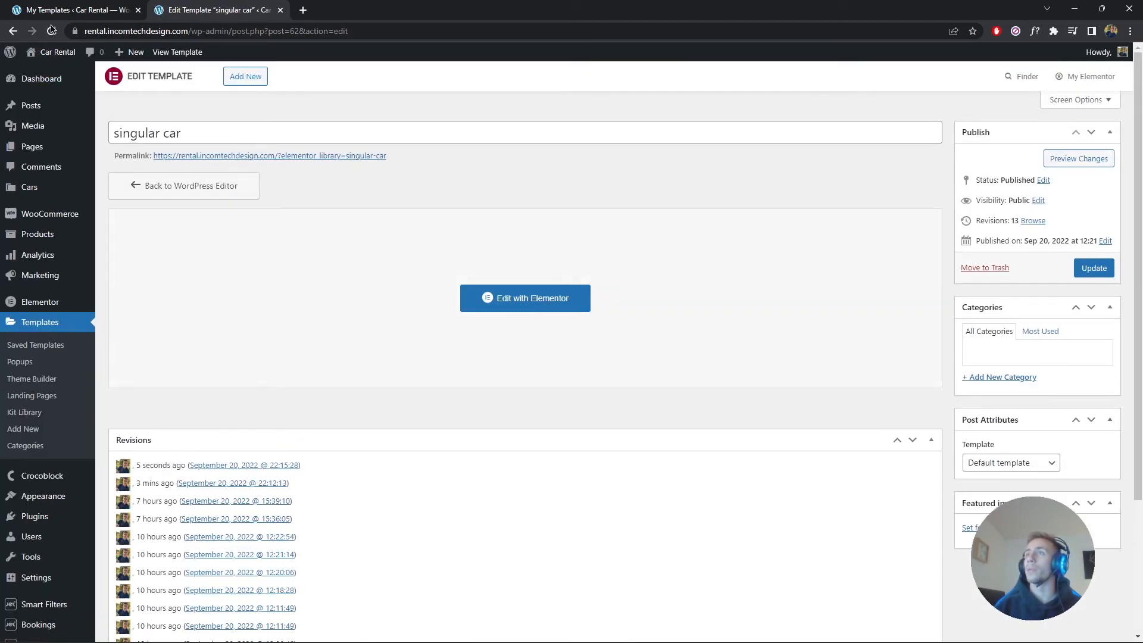
mouse_move(58, 52)
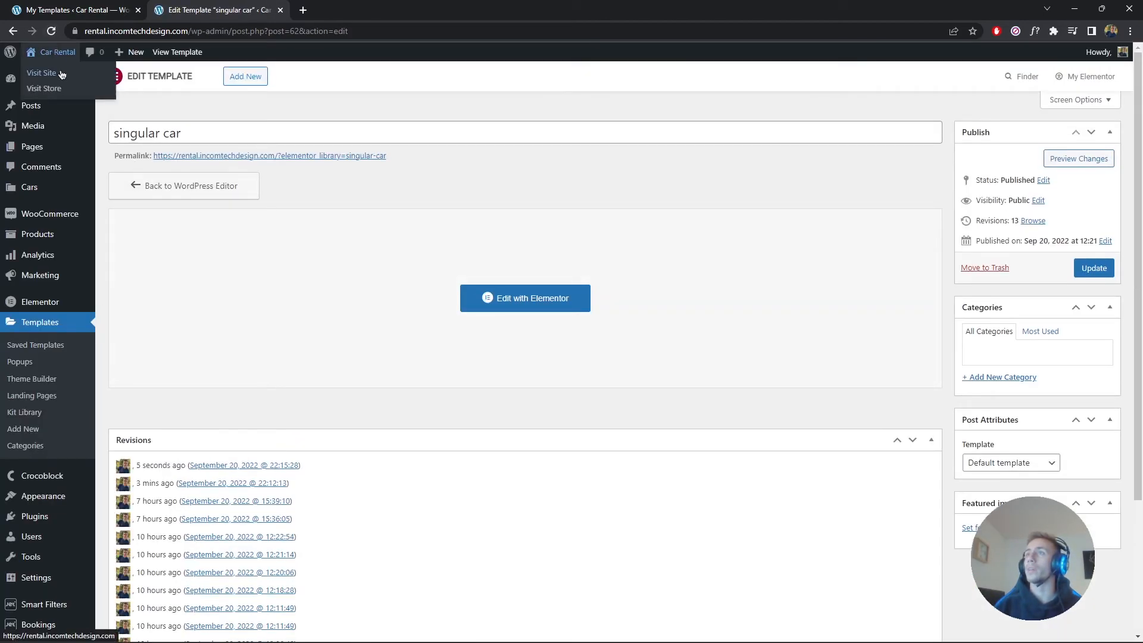
left_click(61, 74)
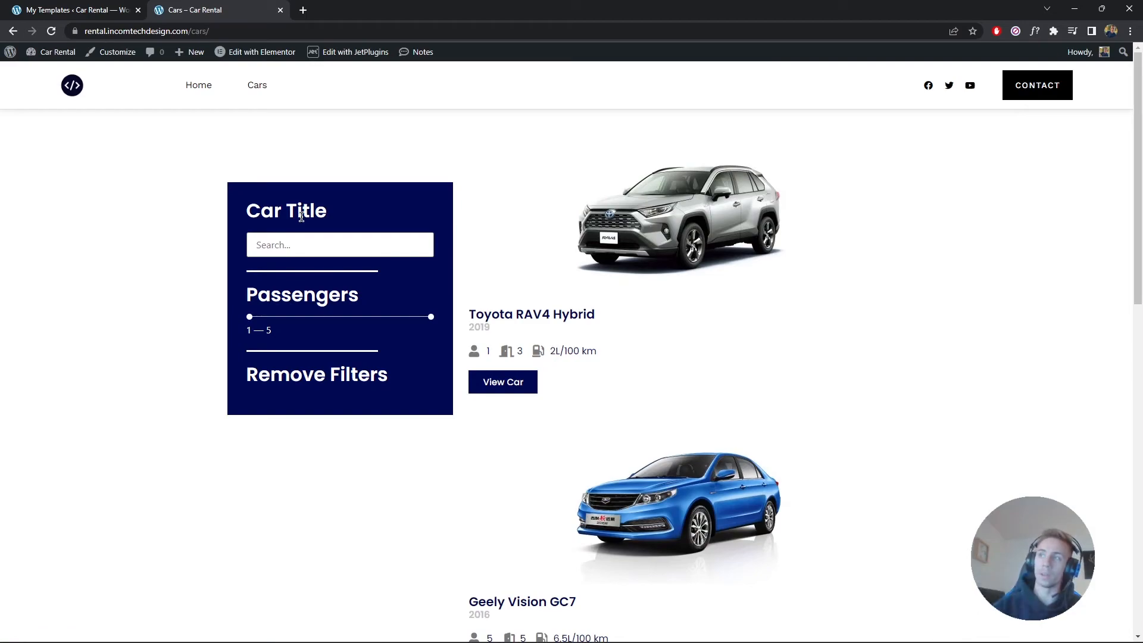
Open the Toyota RAV4 Hybrid page from the car listing and reload it to check the calendar and booking form layout
scroll(566, 224, "down", 12)
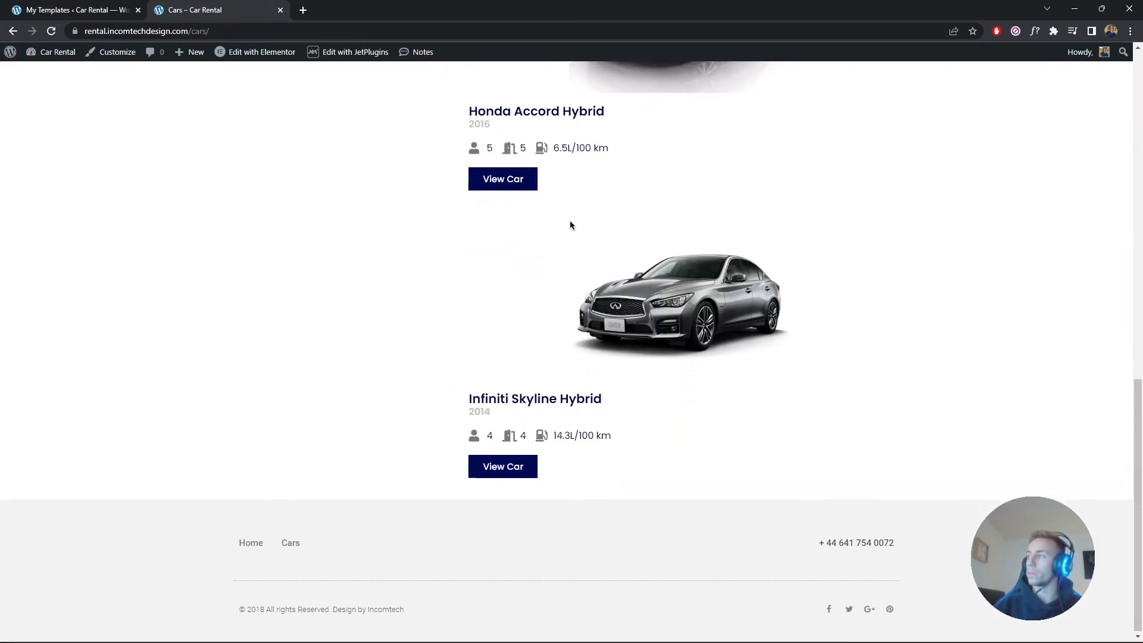
scroll(569, 224, "up", 6)
scroll(570, 224, "up", 6)
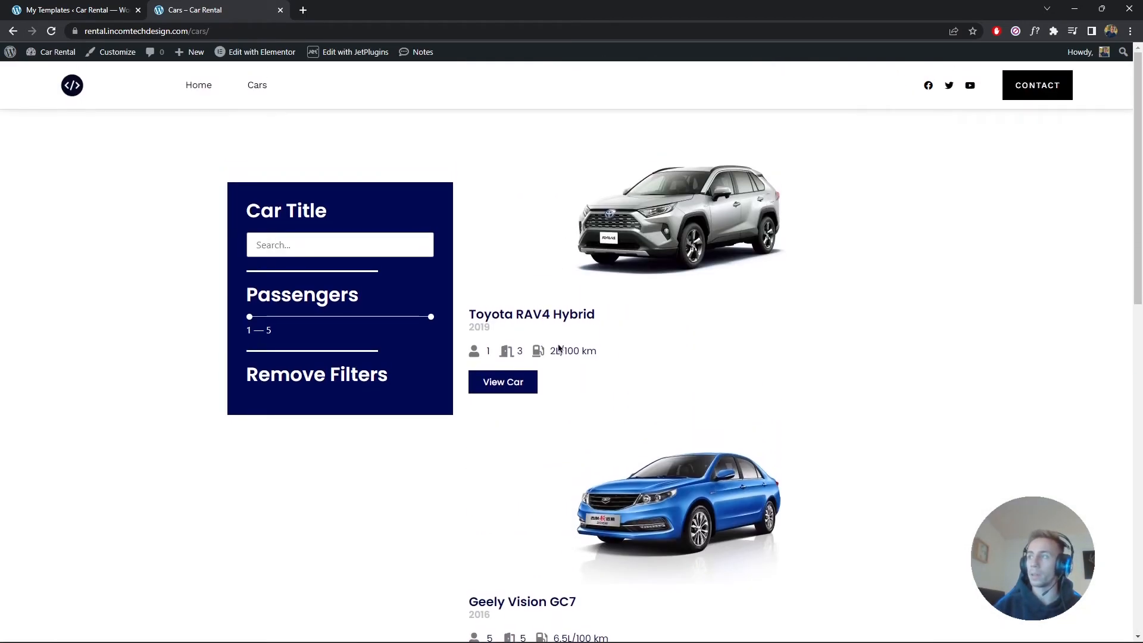
left_click(507, 391)
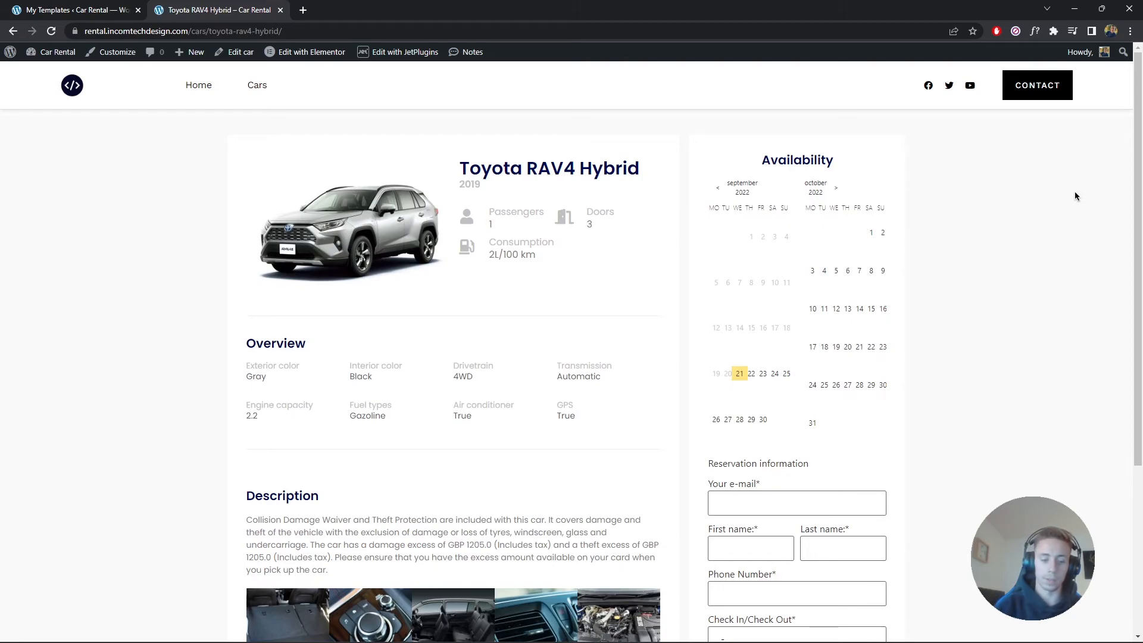
key("F5")
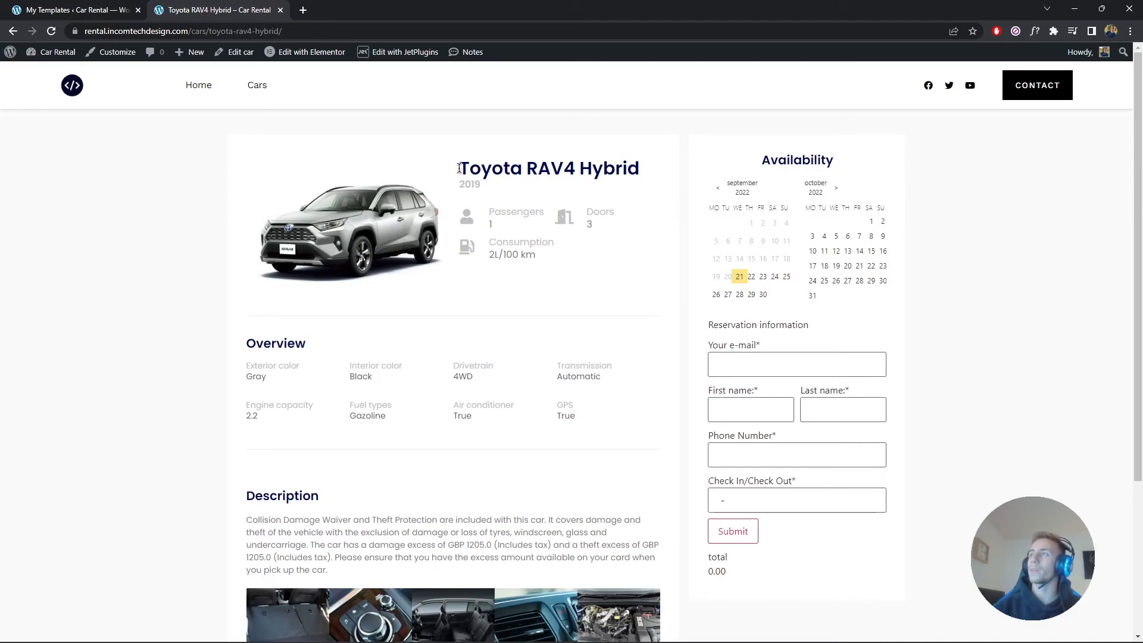
scroll(382, 175, "down", 4)
scroll(380, 173, "up", 4)
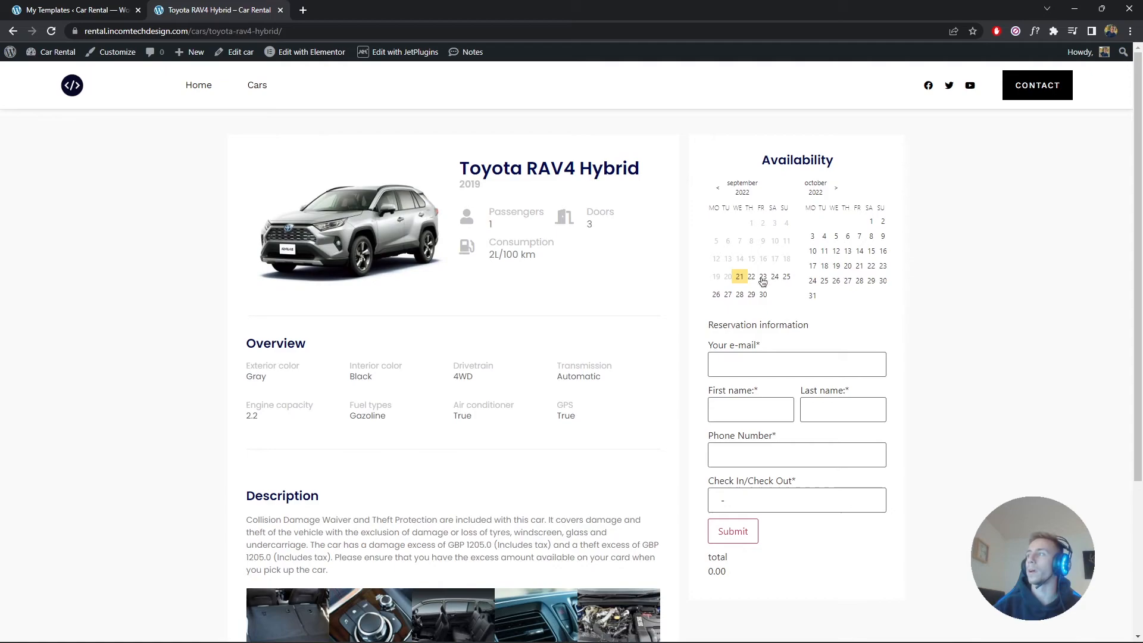
Select October 1 to October 10, 2022 in the Toyota RAV4 Hybrid's availability calendar and check the form's dates and total
left_click(871, 222)
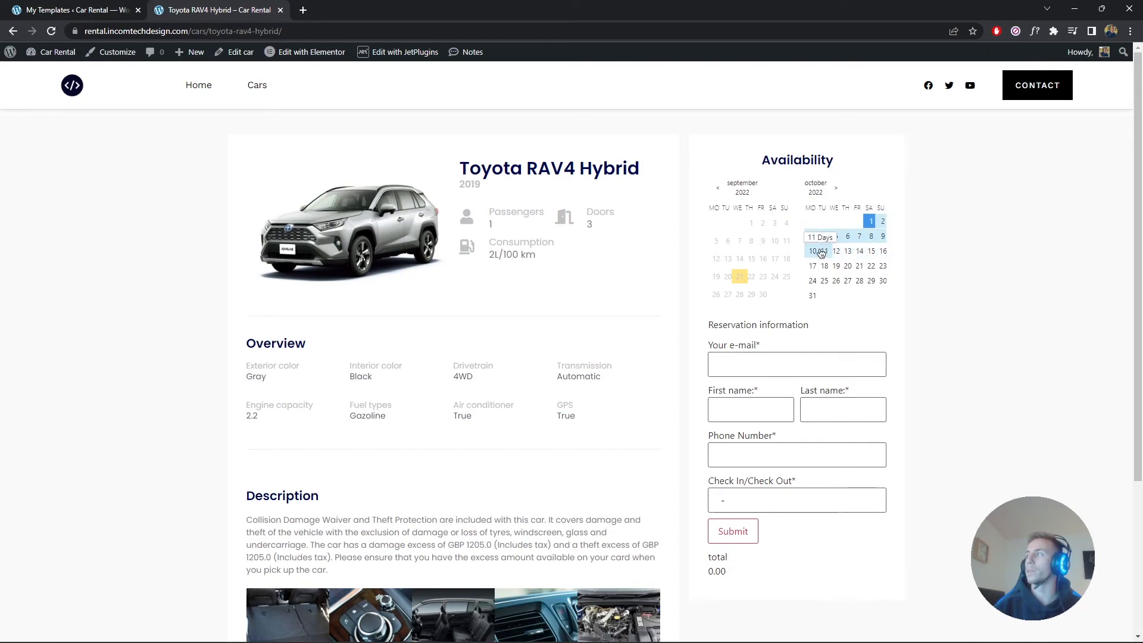
left_click(813, 252)
scroll(815, 253, "down", 4)
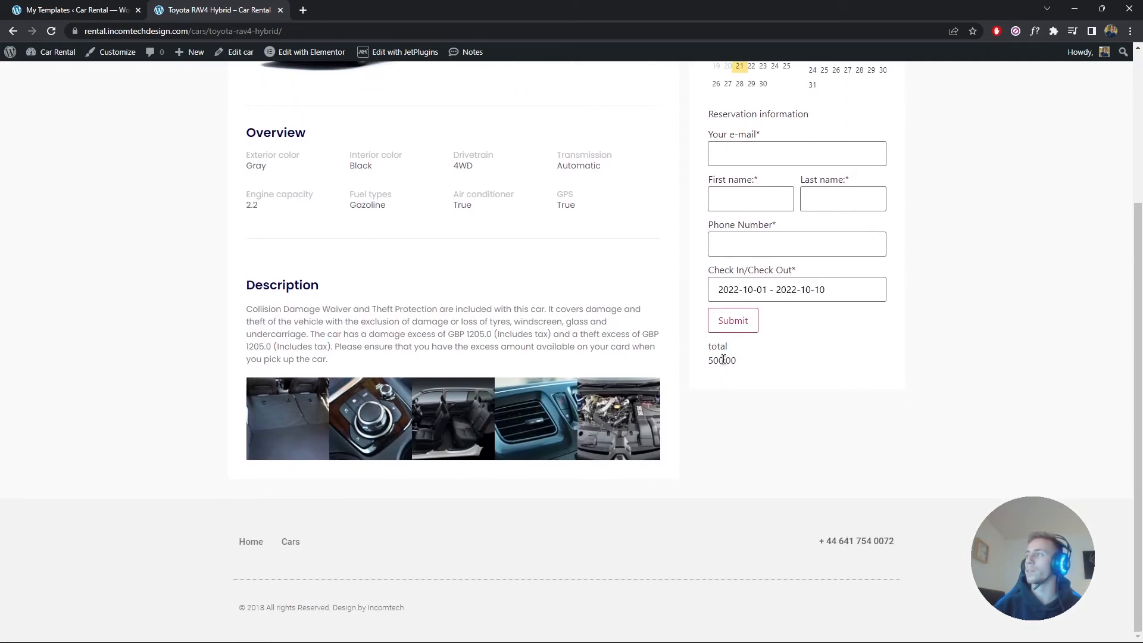
scroll(743, 362, "up", 4)
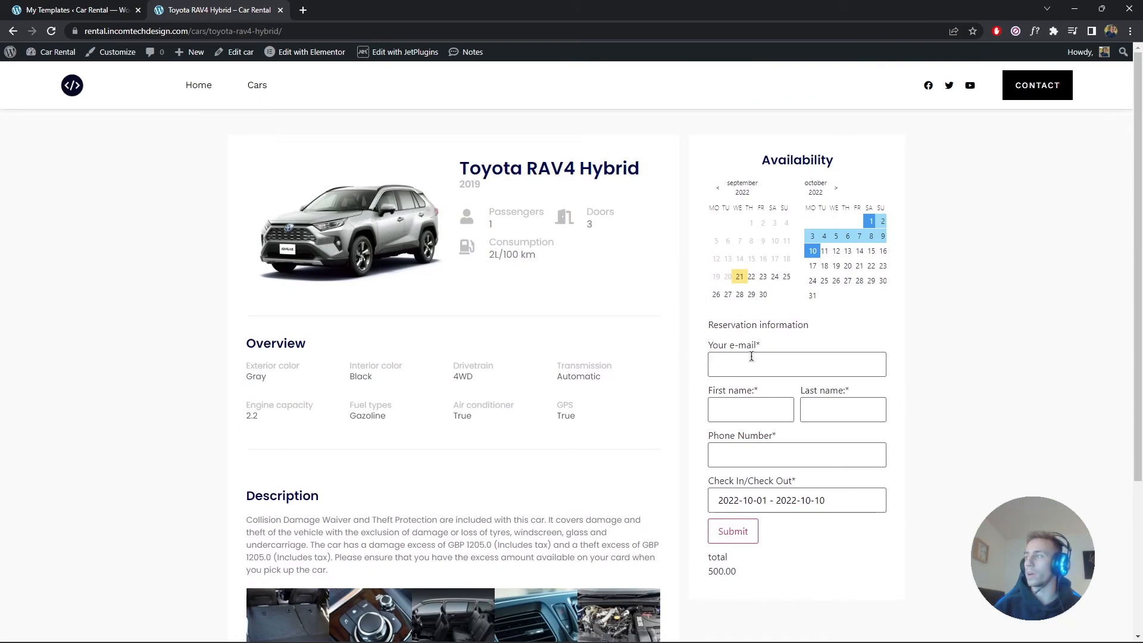
Fill in the customer's e-mail, first name, last name and phone number in the reservation form and submit it
left_click(750, 368)
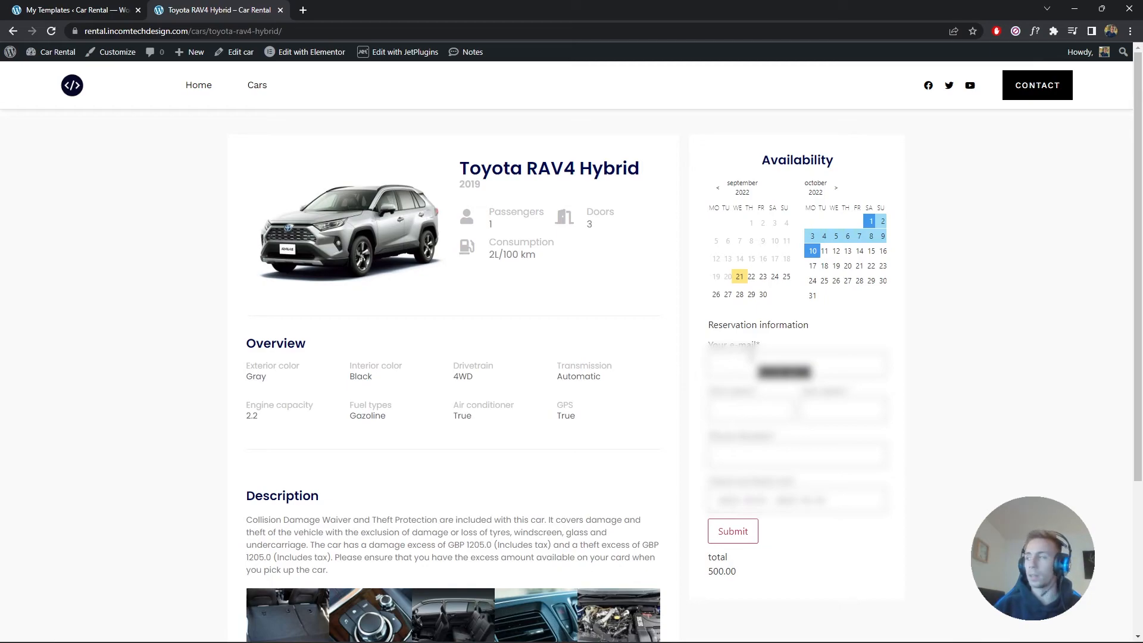
left_click(752, 358)
type("asdada")
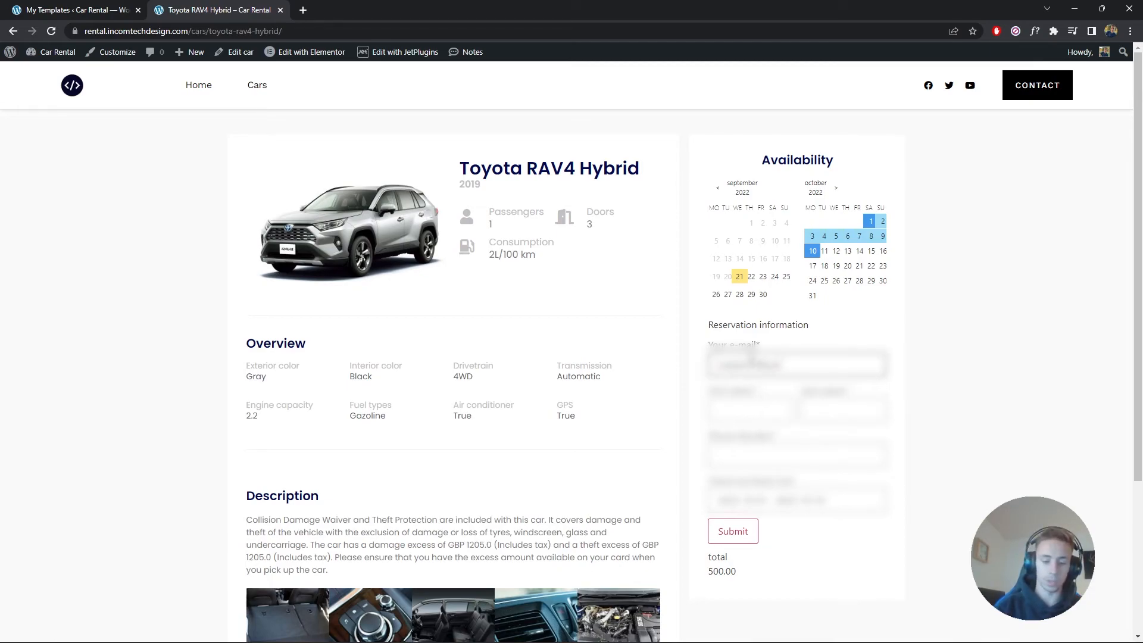
type("om")
key("Tab")
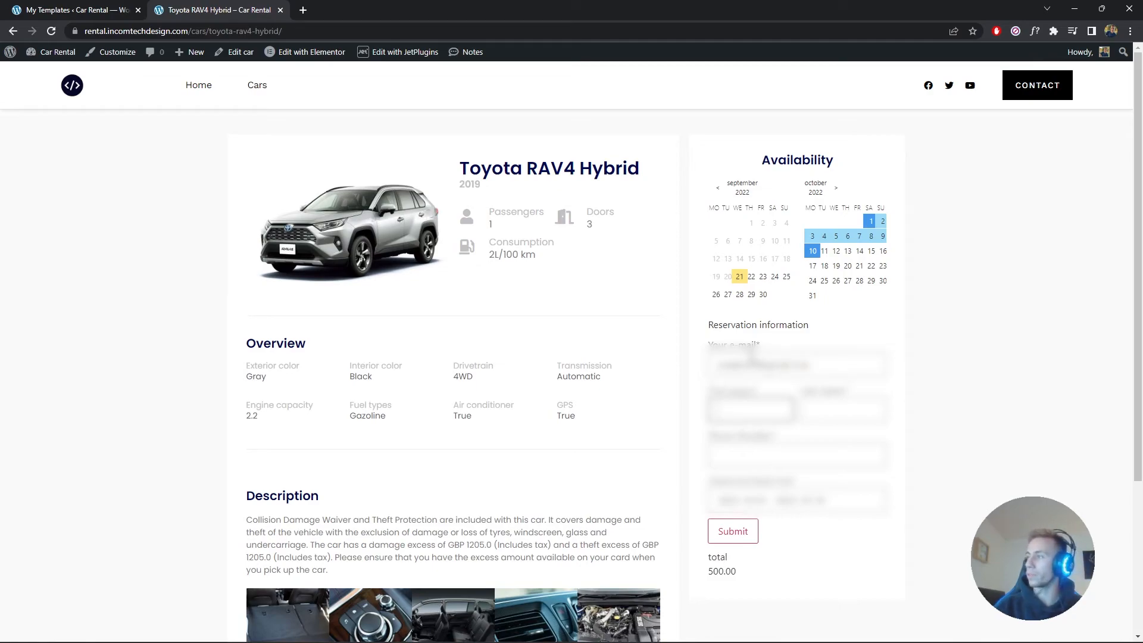
type("asd")
key("Tab")
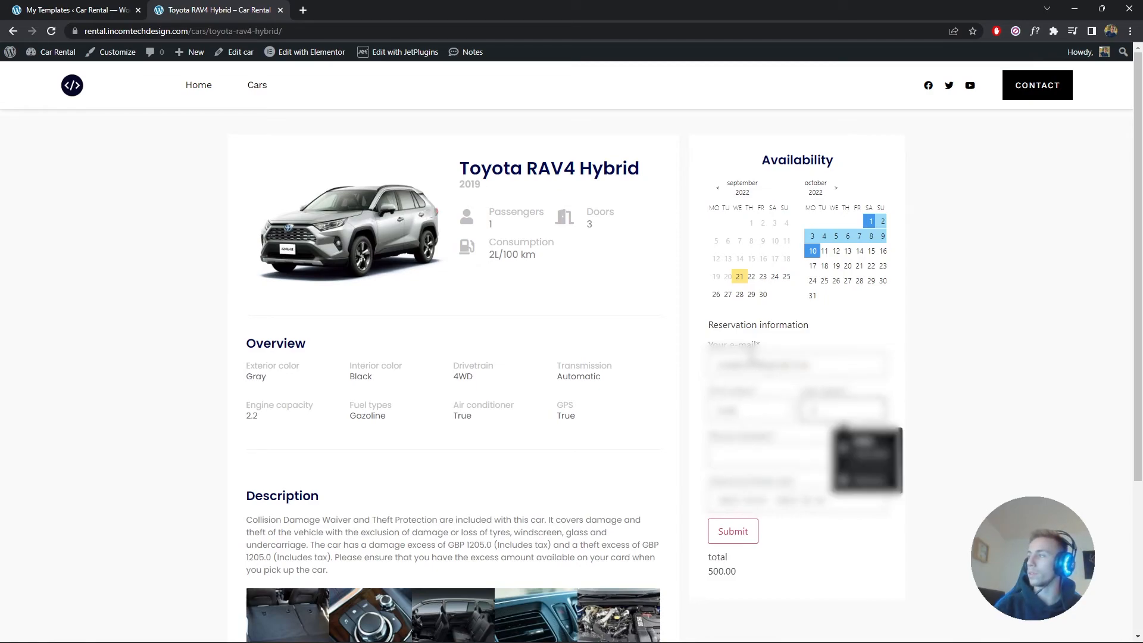
key("Tab")
type("12312")
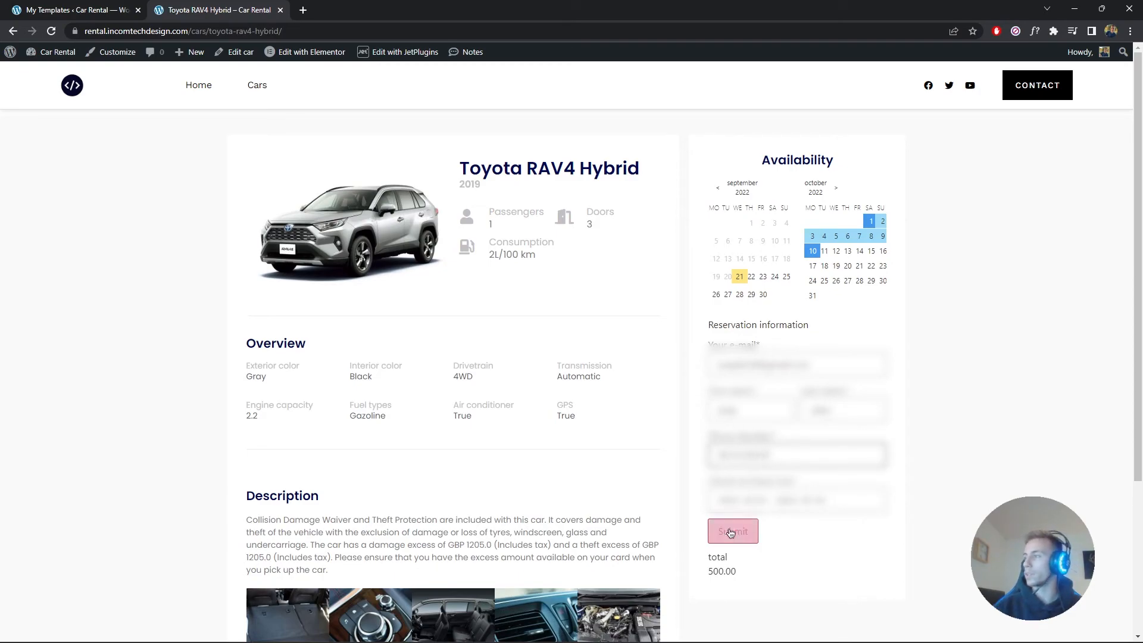
left_click(733, 531)
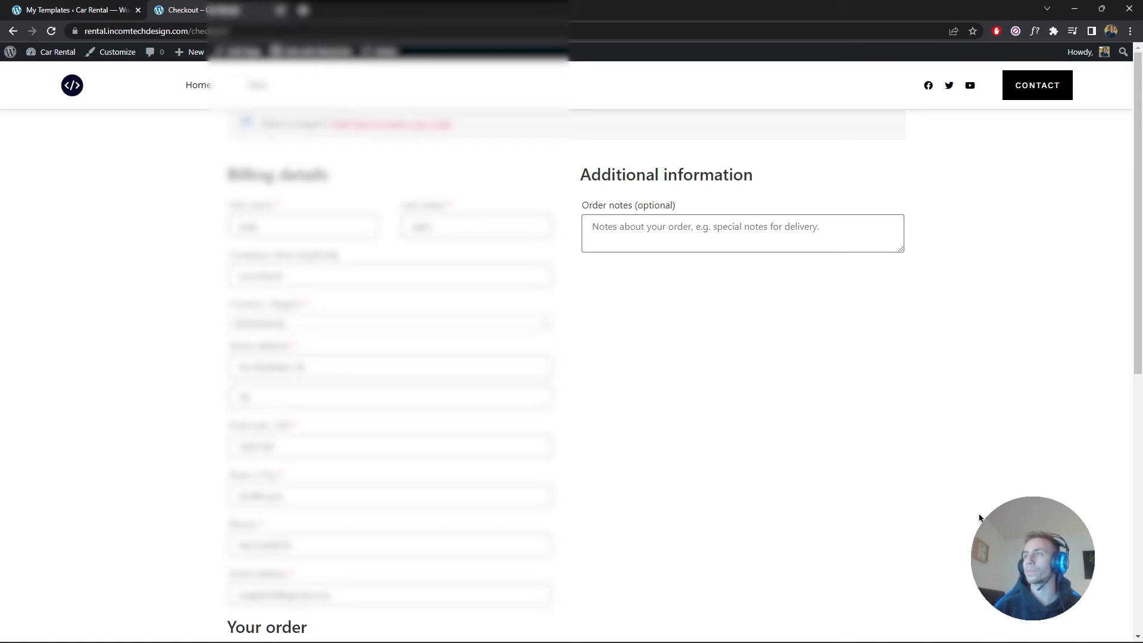
Examine the car, check-in, check-out and booked car lines of the order on the checkout page
scroll(729, 332, "down", 5)
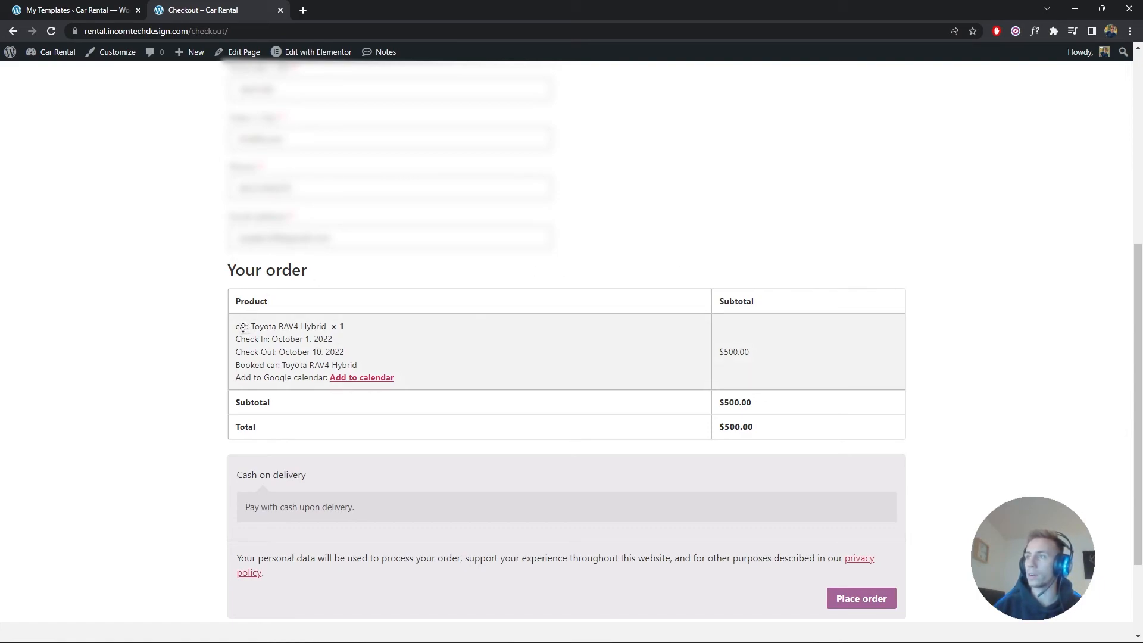
left_click_drag(244, 327, 370, 331)
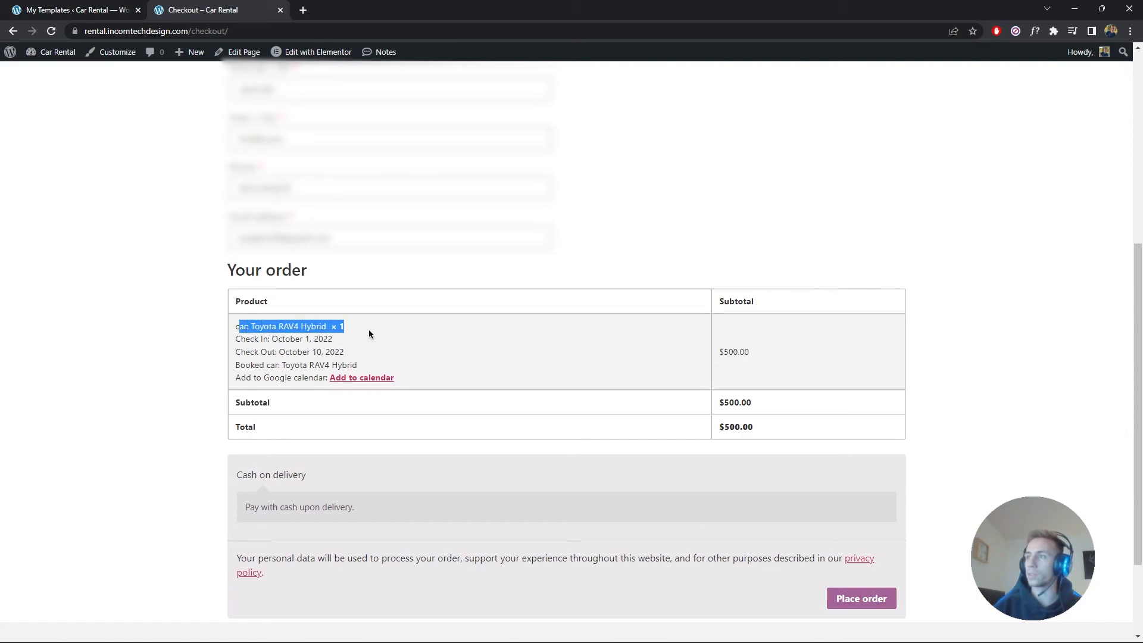
left_click(248, 354)
mouse_move(235, 366)
left_mouse_down()
mouse_move(360, 365)
mouse_move(303, 352)
mouse_move(237, 363)
left_mouse_up()
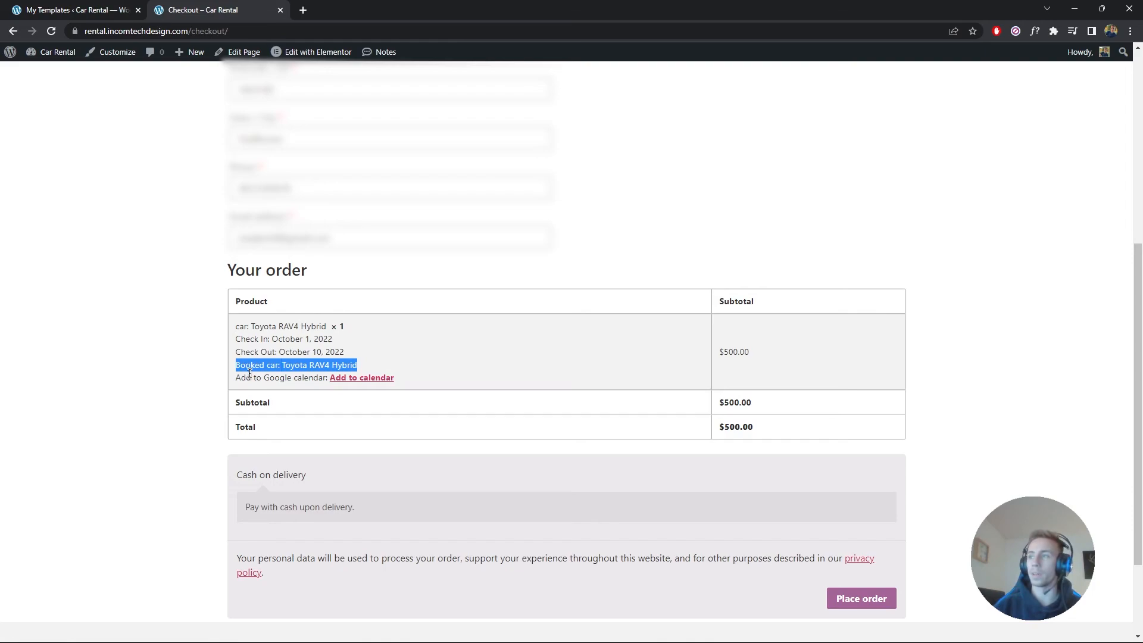
left_click(249, 372)
Preview the booking's Google Calendar event, leave it without saving, and place the cash on delivery order
left_click(362, 378)
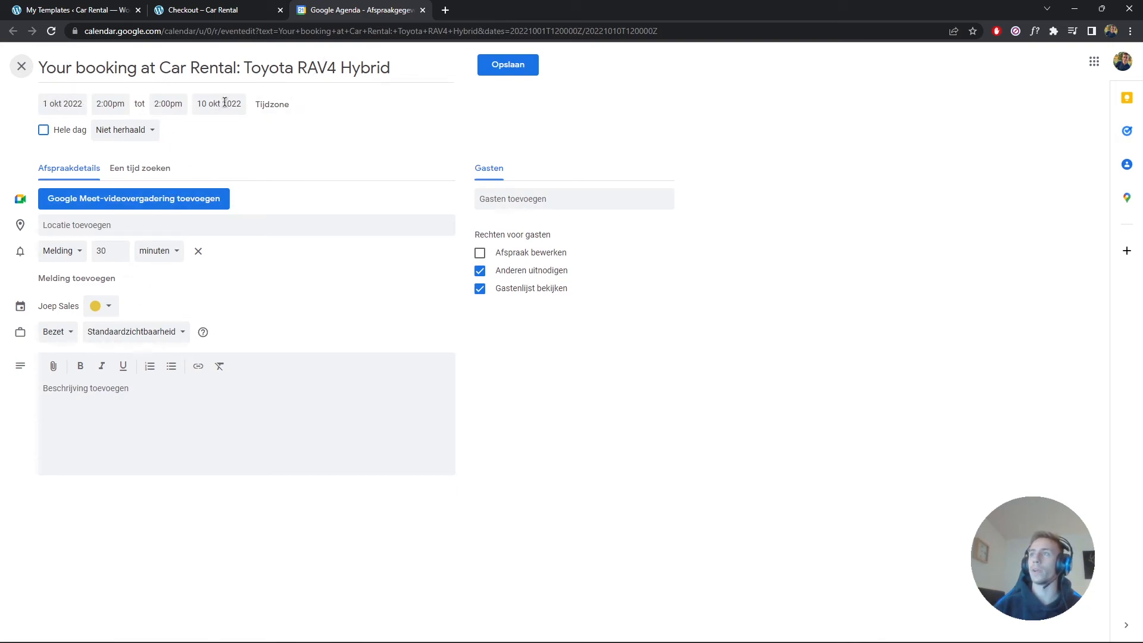
left_click(422, 10)
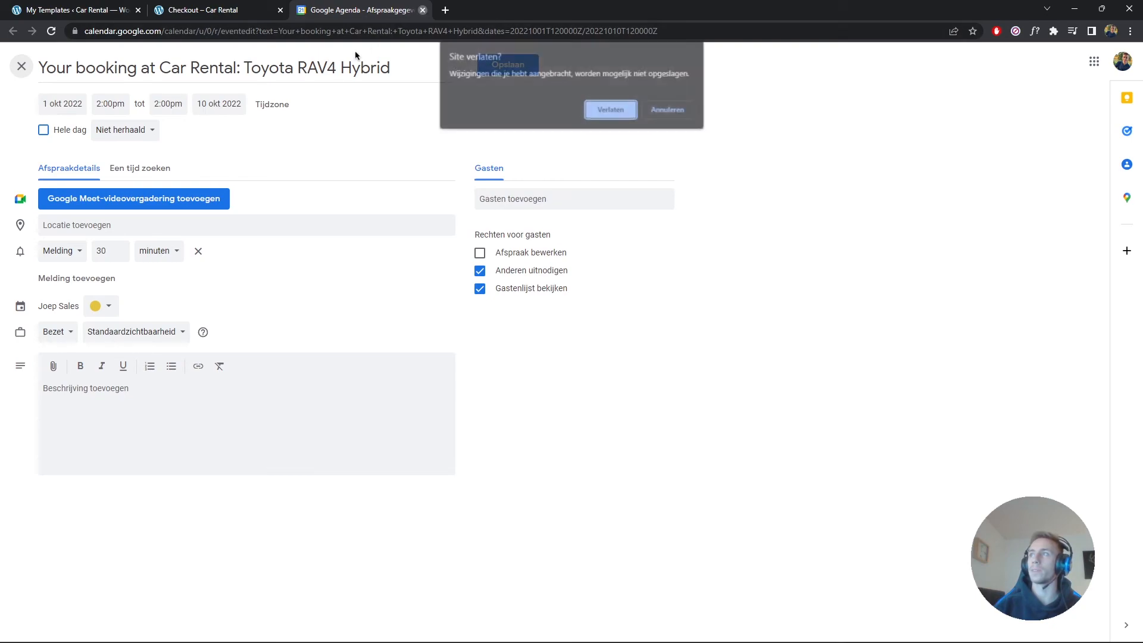
key("Return")
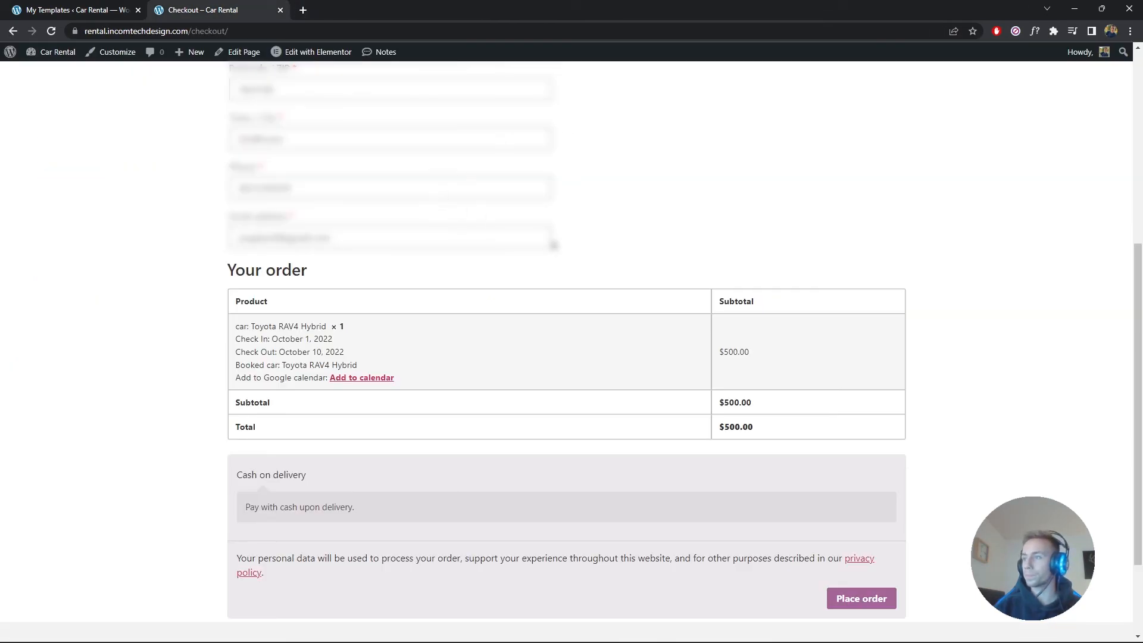
left_click(849, 598)
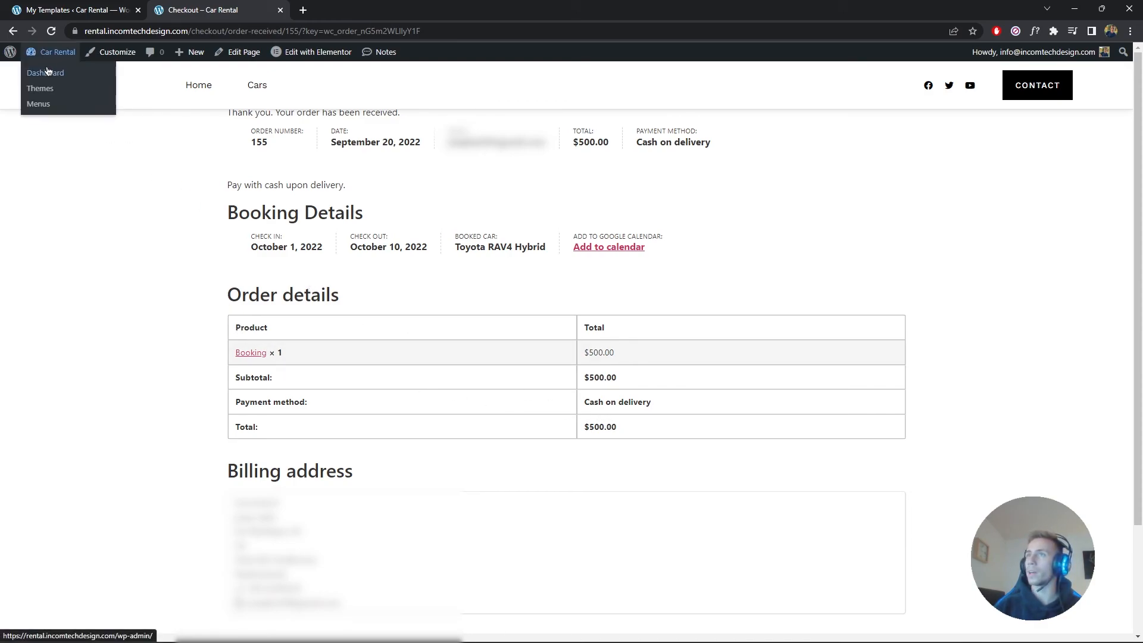
Open the Bookings list in the WordPress admin and inspect the details of the Toyota RAV4 Hybrid booking
left_click(46, 72)
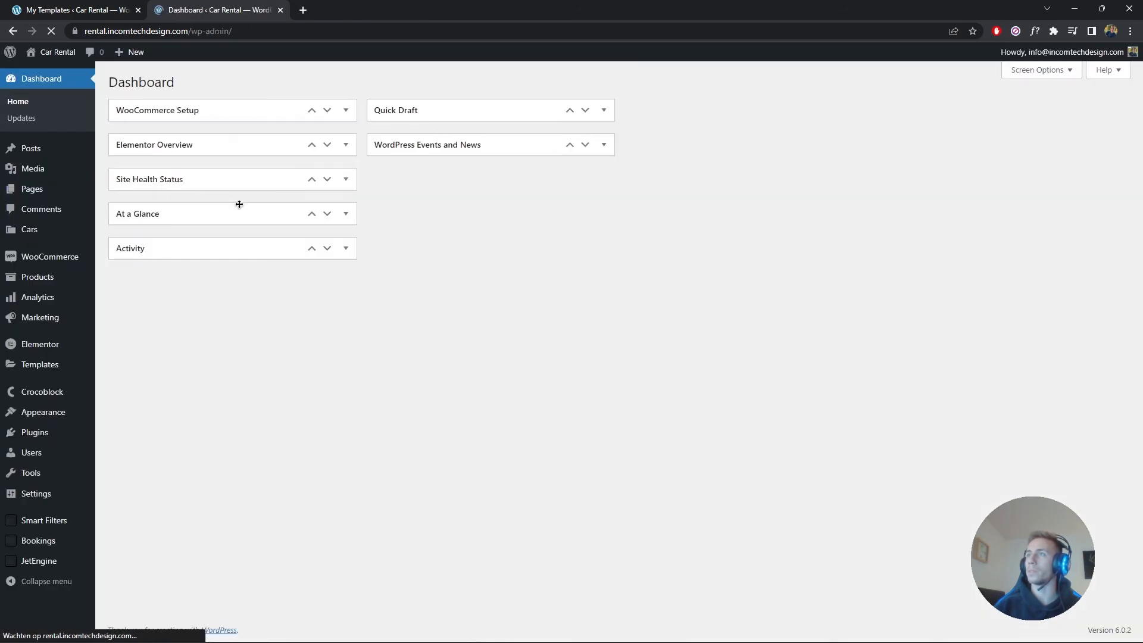
mouse_move(55, 551)
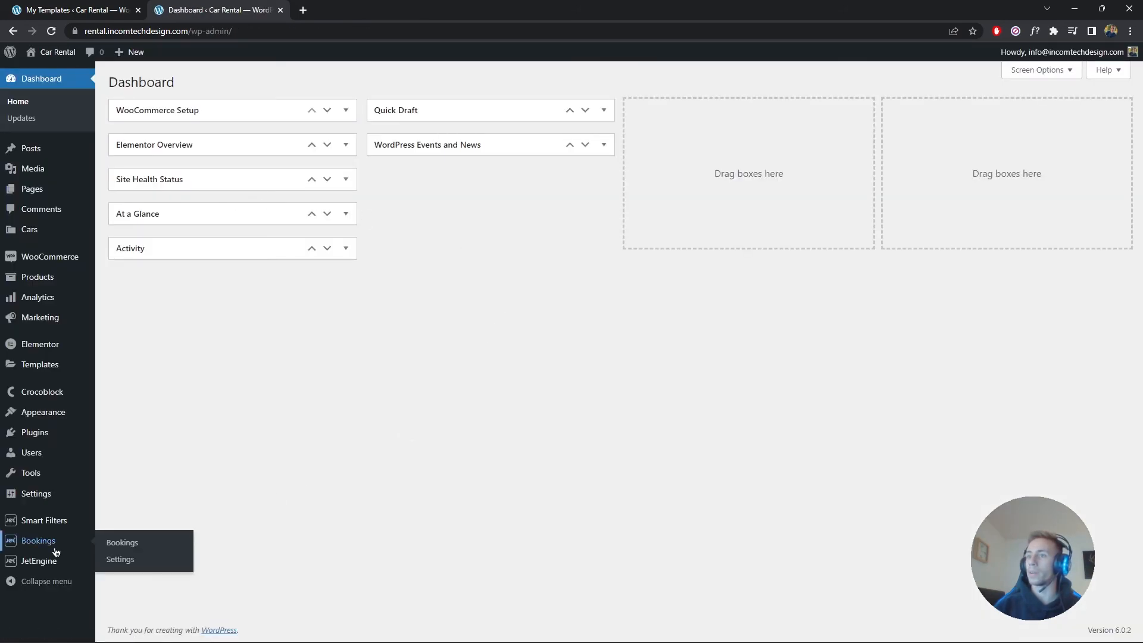
left_click(55, 550)
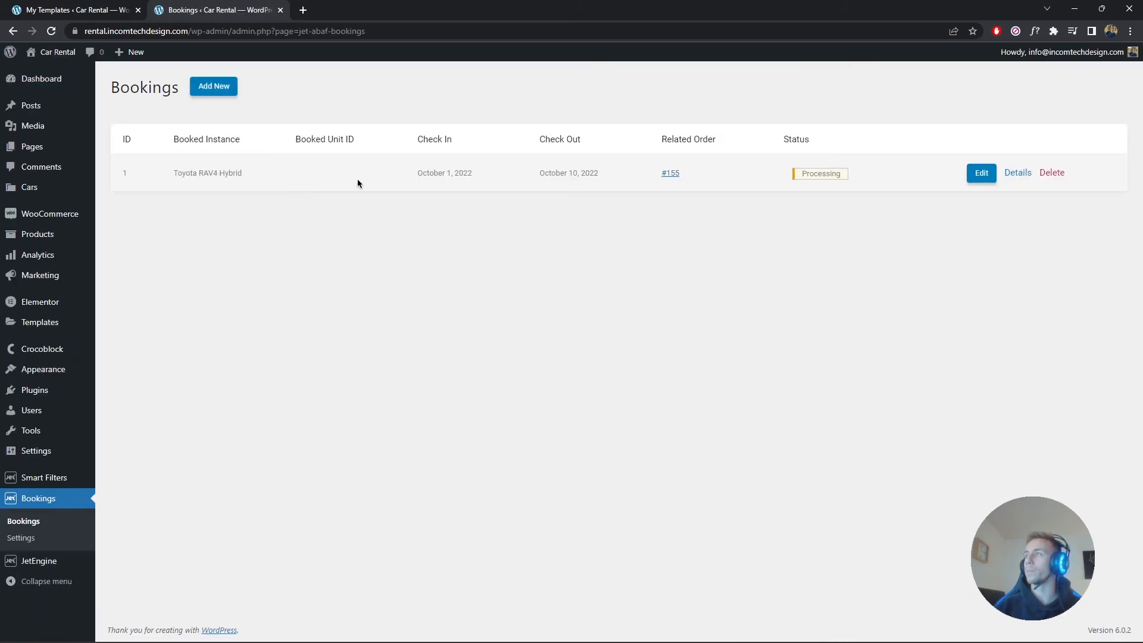
left_click(1017, 173)
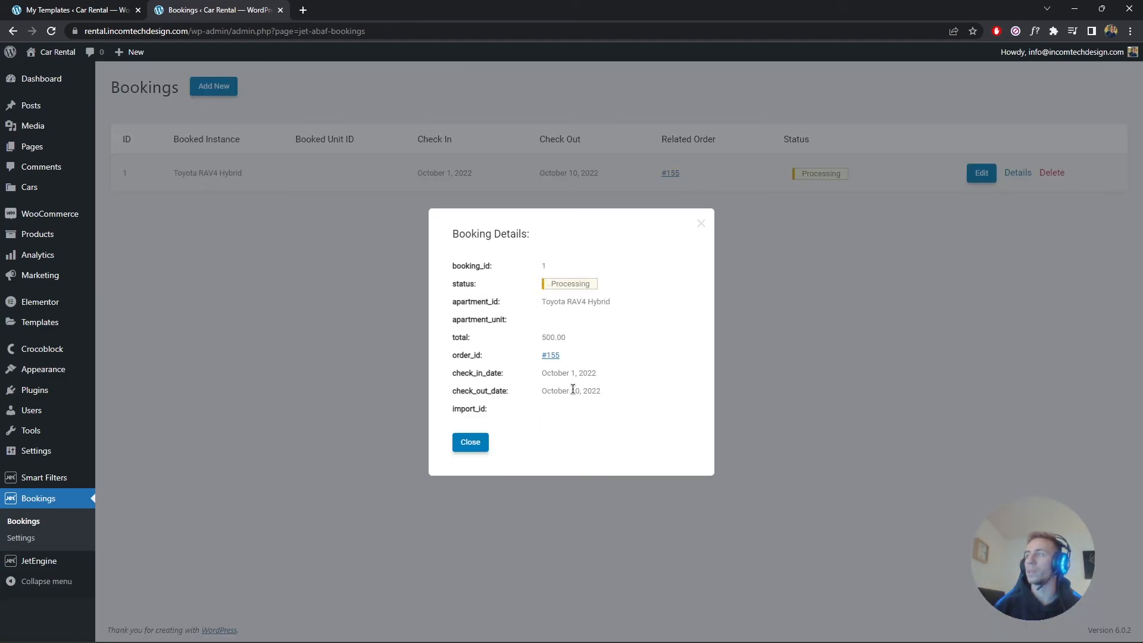
left_click(701, 225)
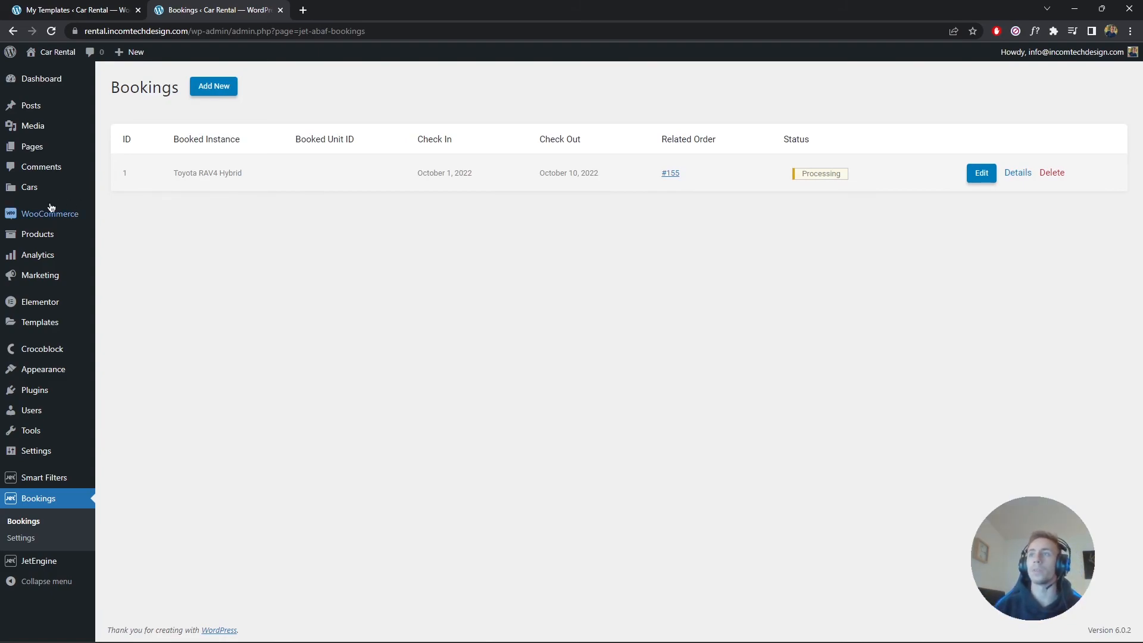
Open the booking's order in the WooCommerce orders and review its booking details, items and custom fields
mouse_move(53, 222)
left_click(118, 232)
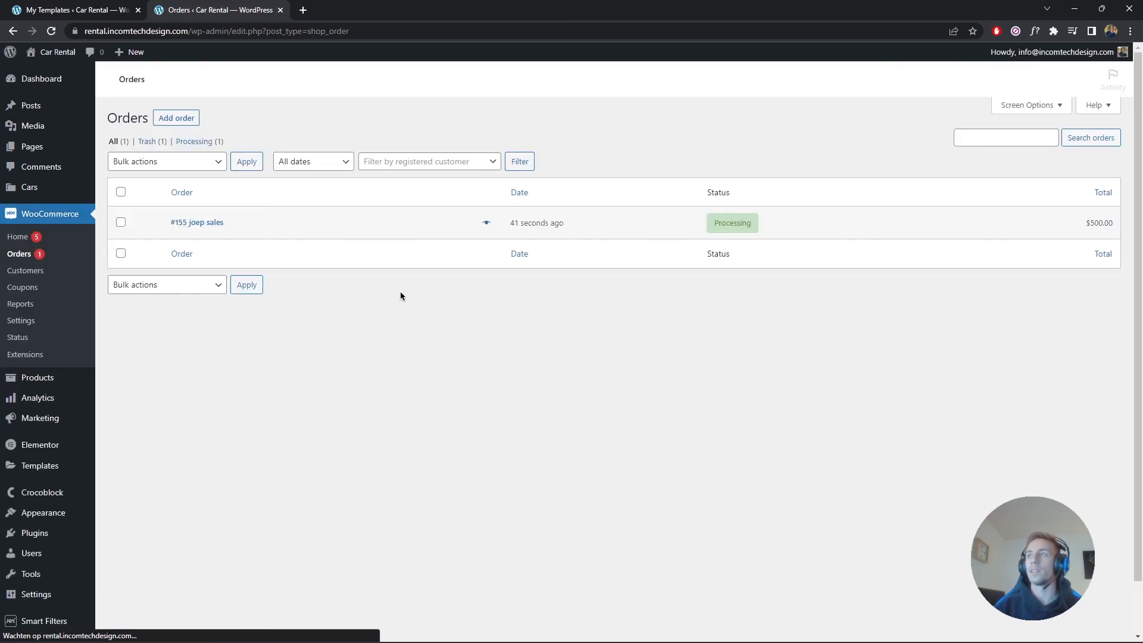
left_click(210, 227)
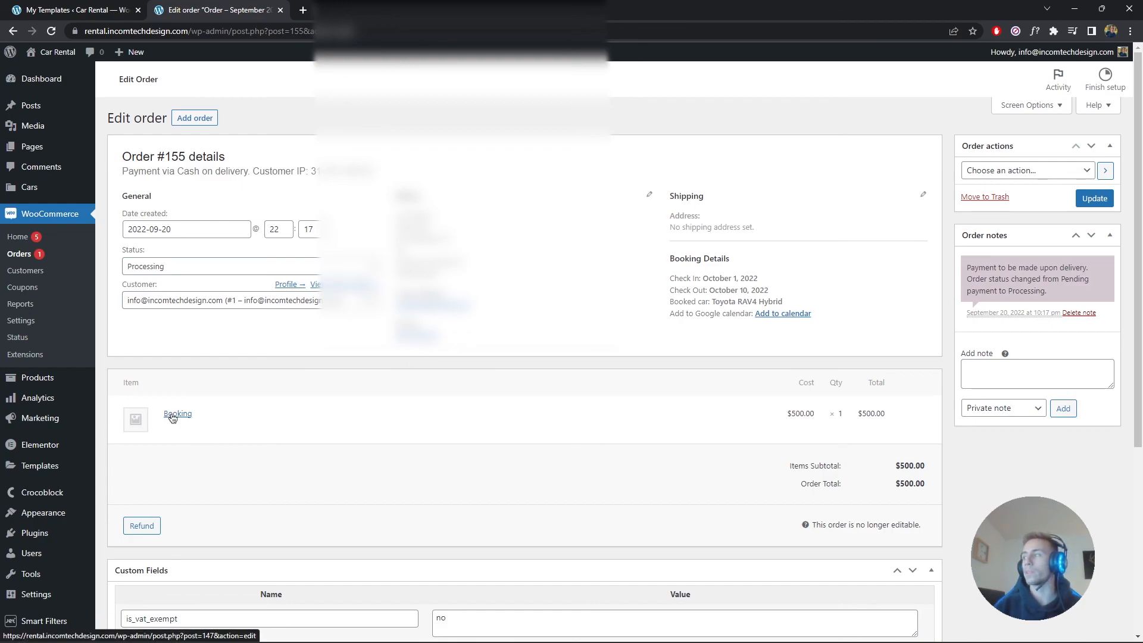
scroll(233, 357, "down", 4)
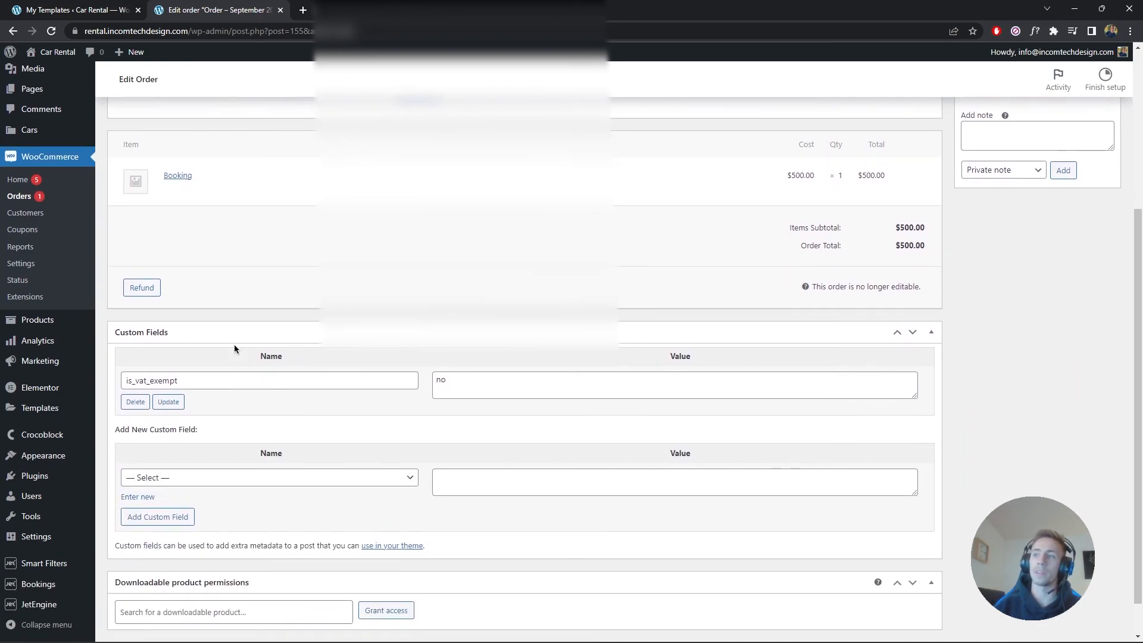